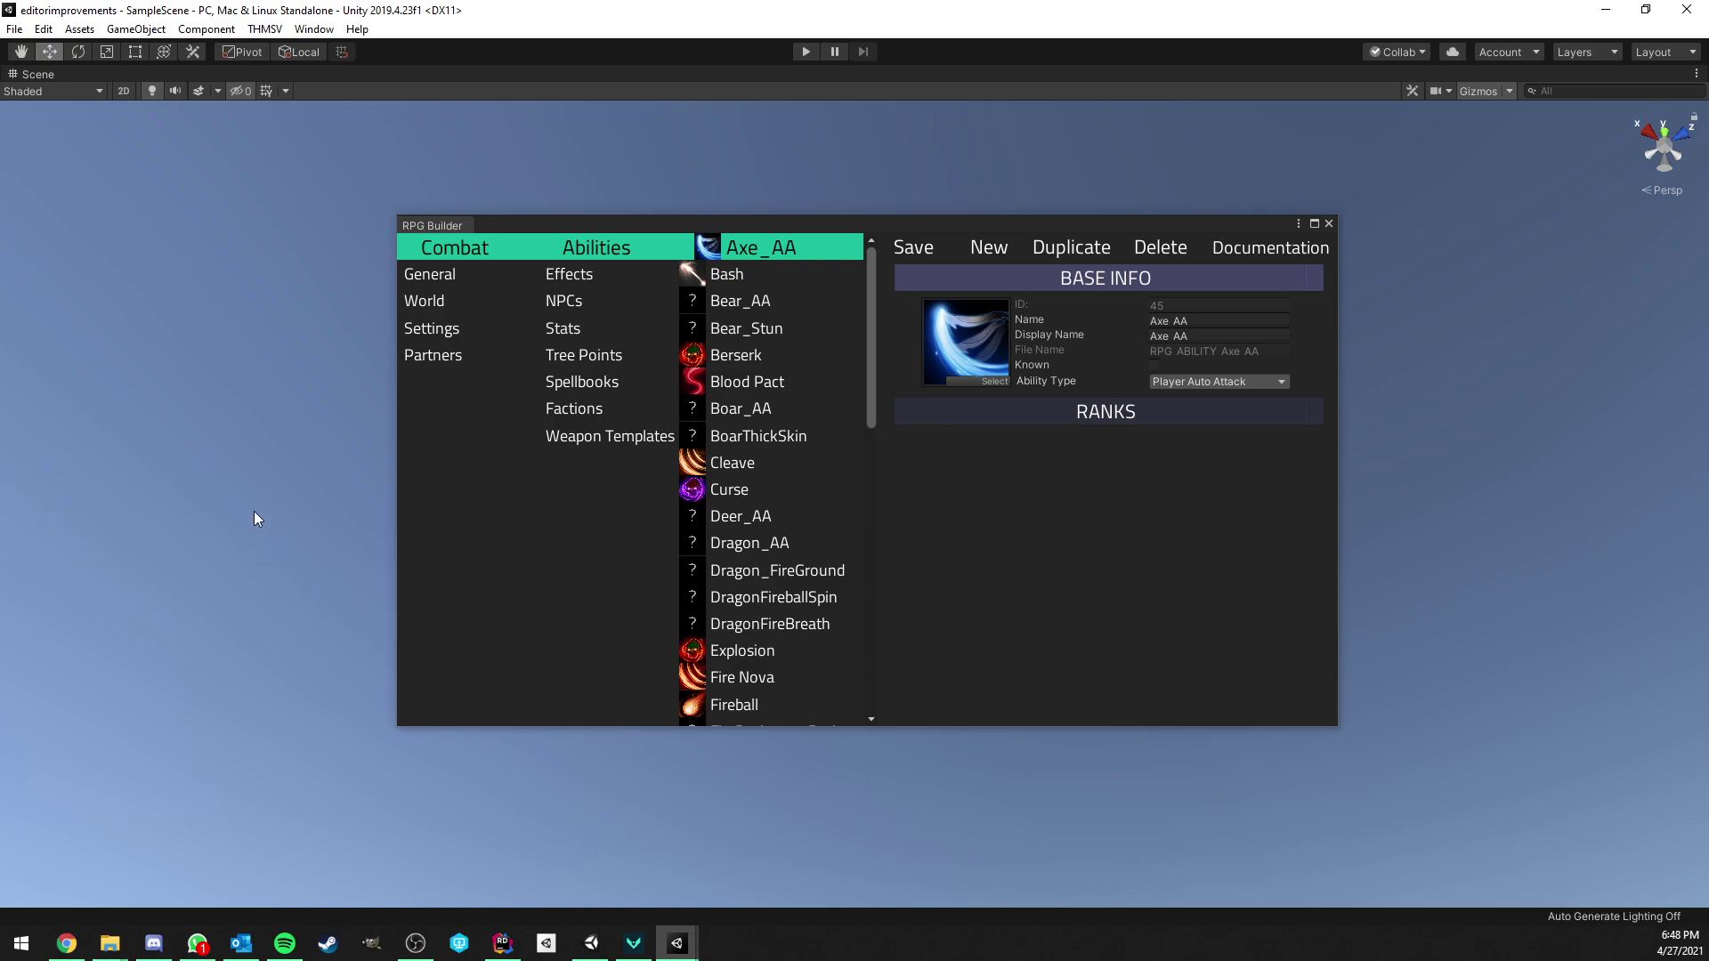
Show the taskbar previews of the editorimprovements and GettingStarted Unity projects
mouse_move(677, 944)
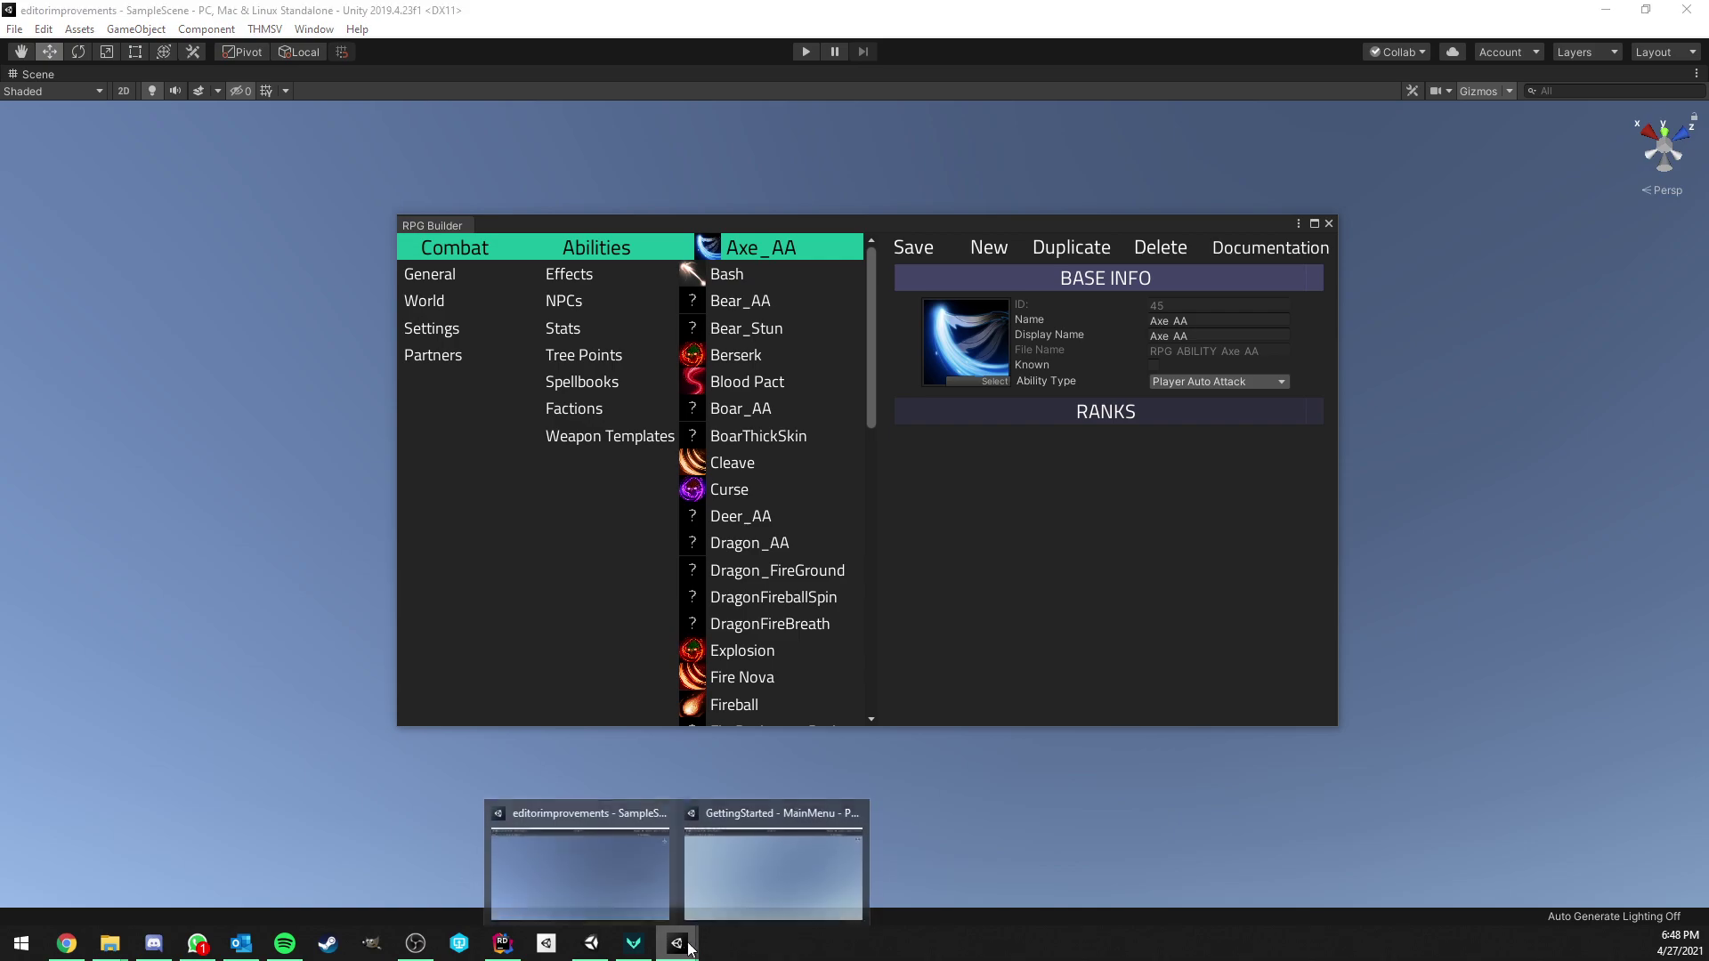
click(728, 888)
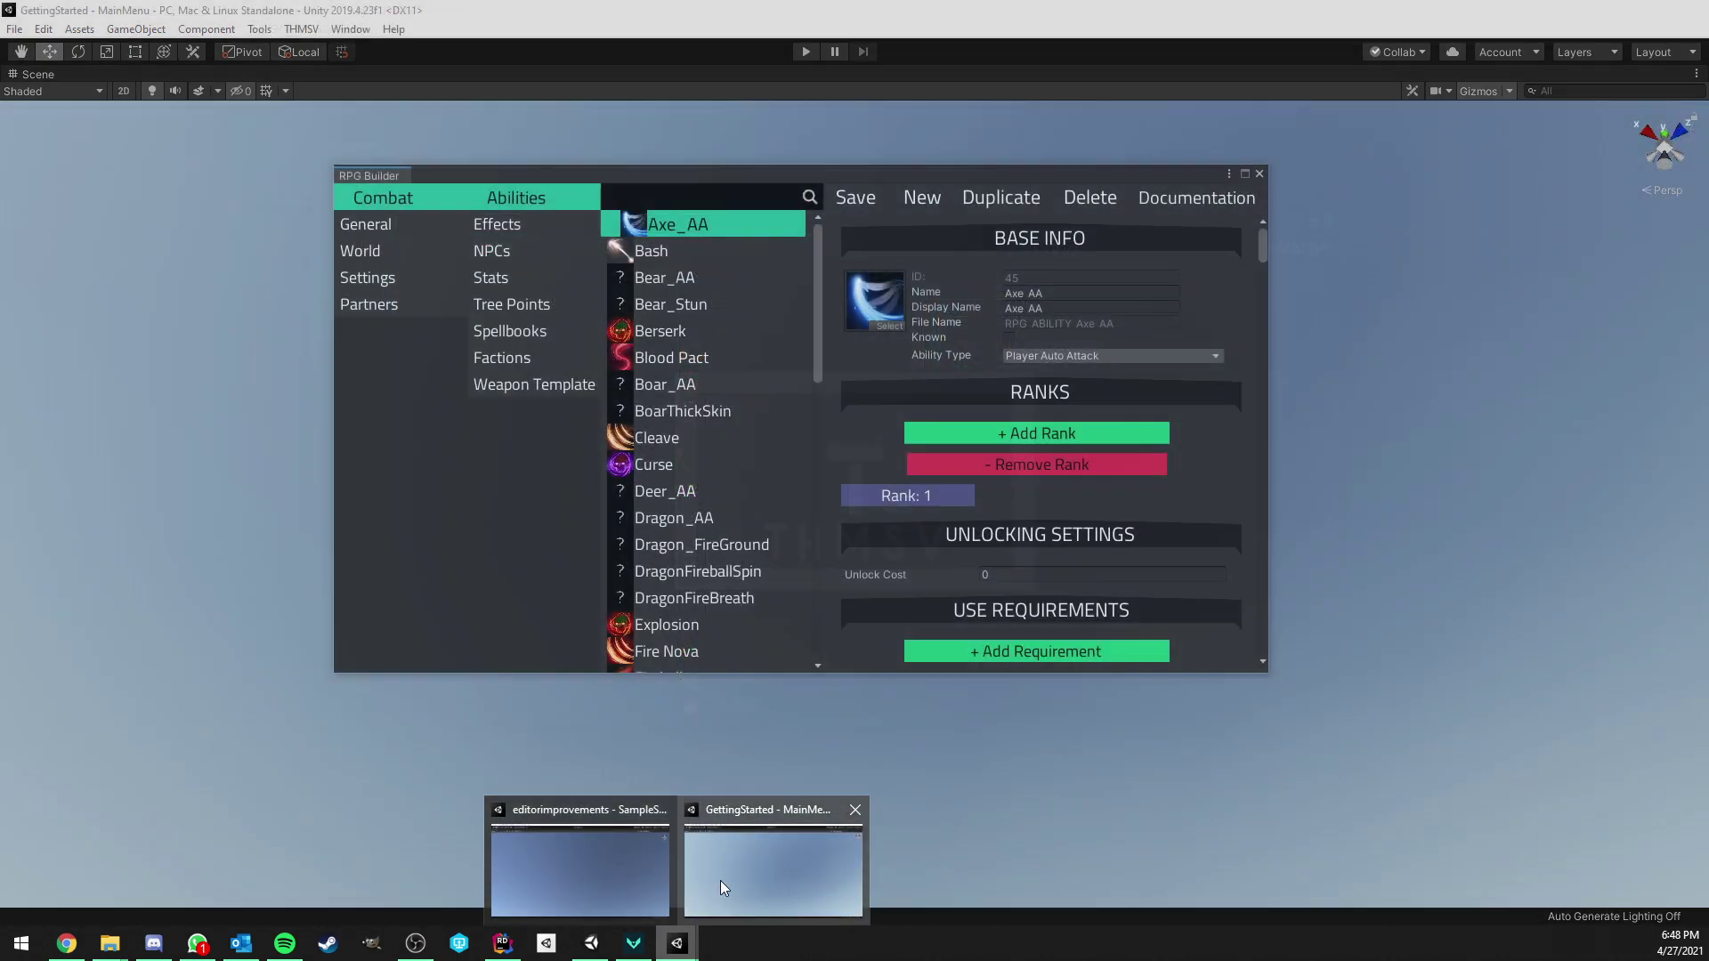
Bring GettingStarted to the front and nudge its RPG Builder window down-right
click(743, 877)
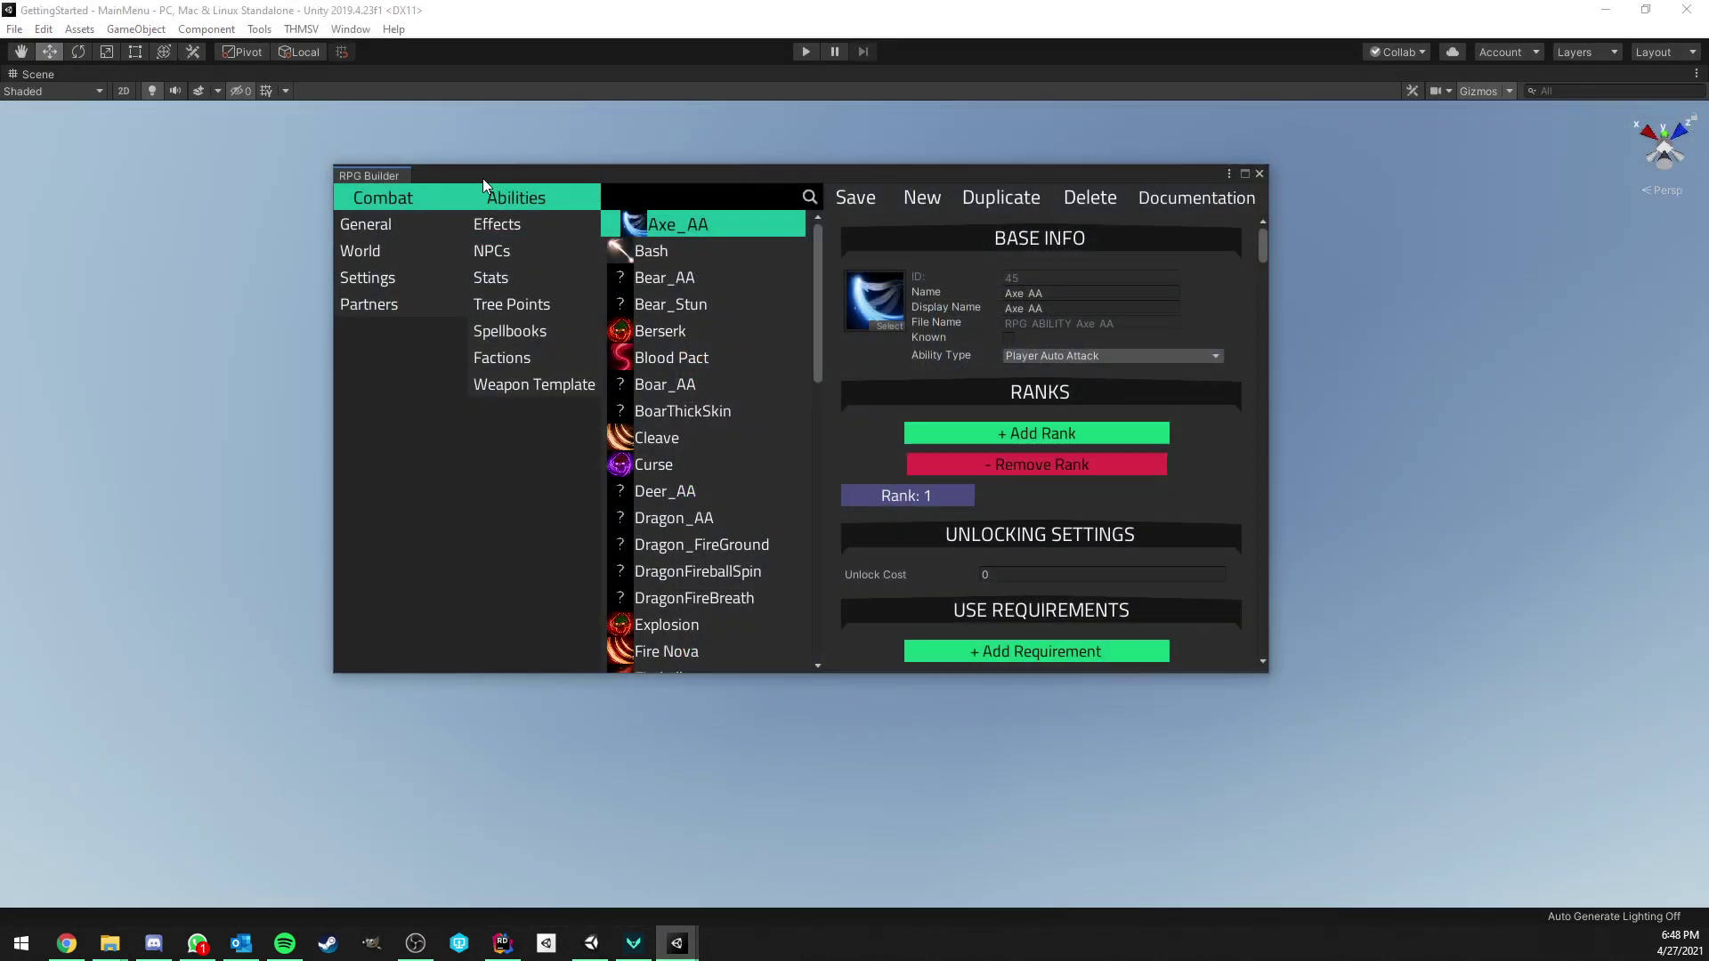
drag(484, 179, 489, 198)
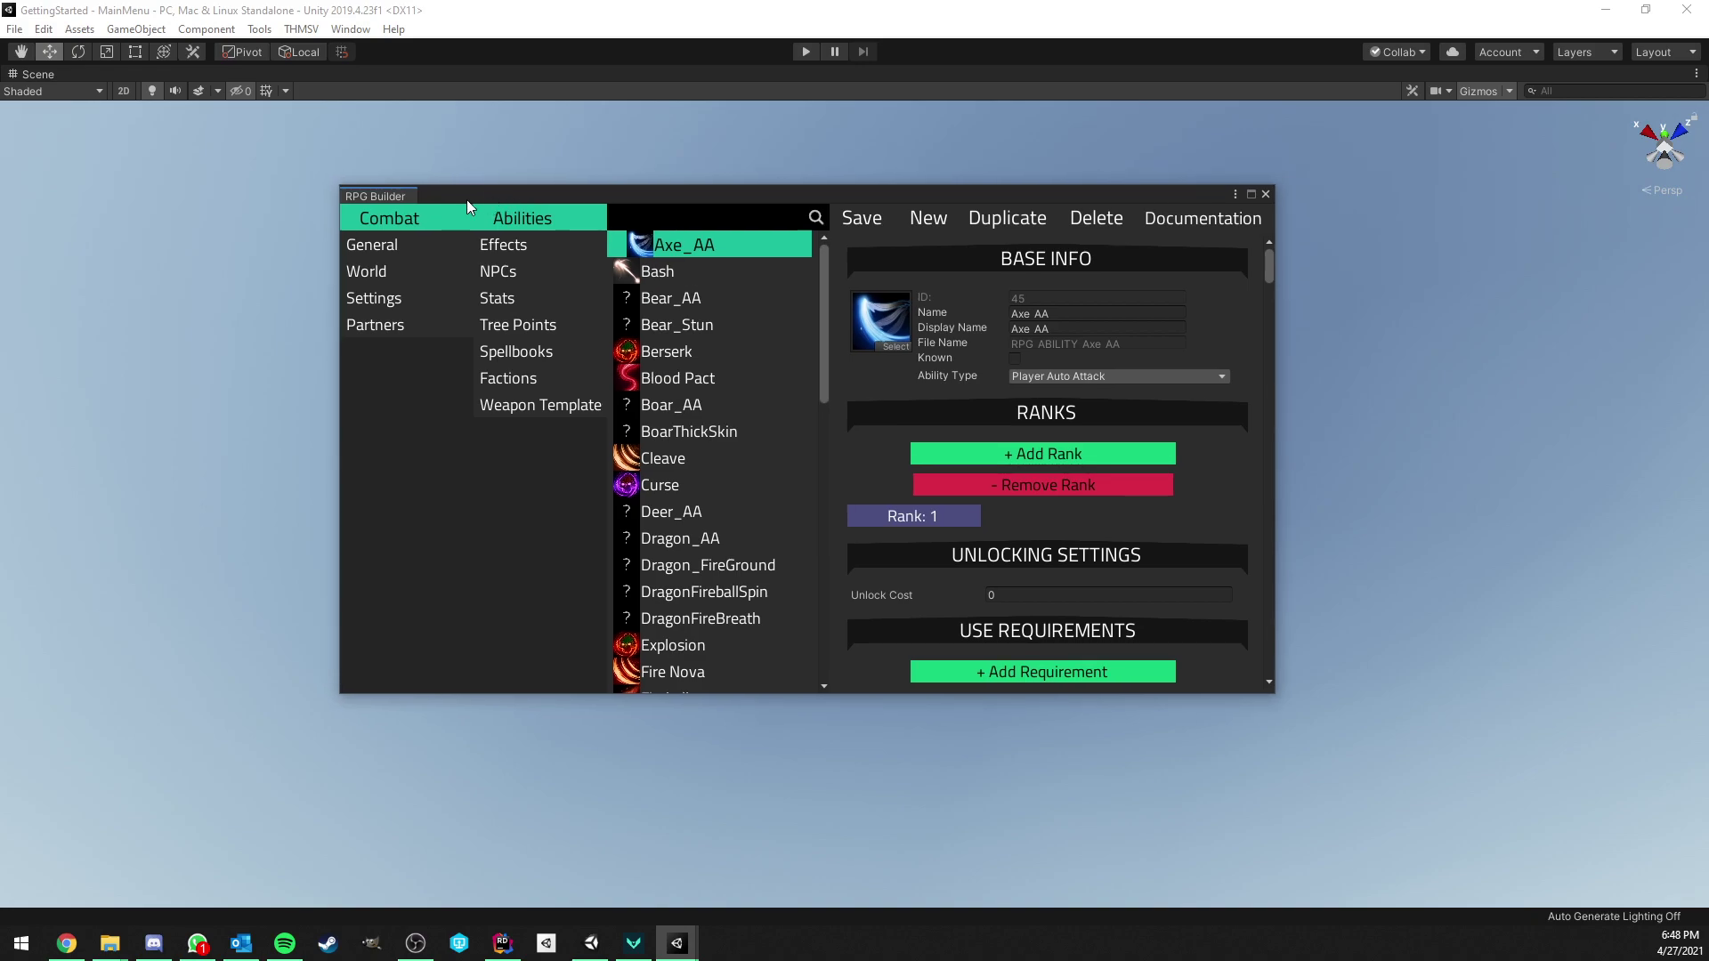
drag(475, 198, 552, 231)
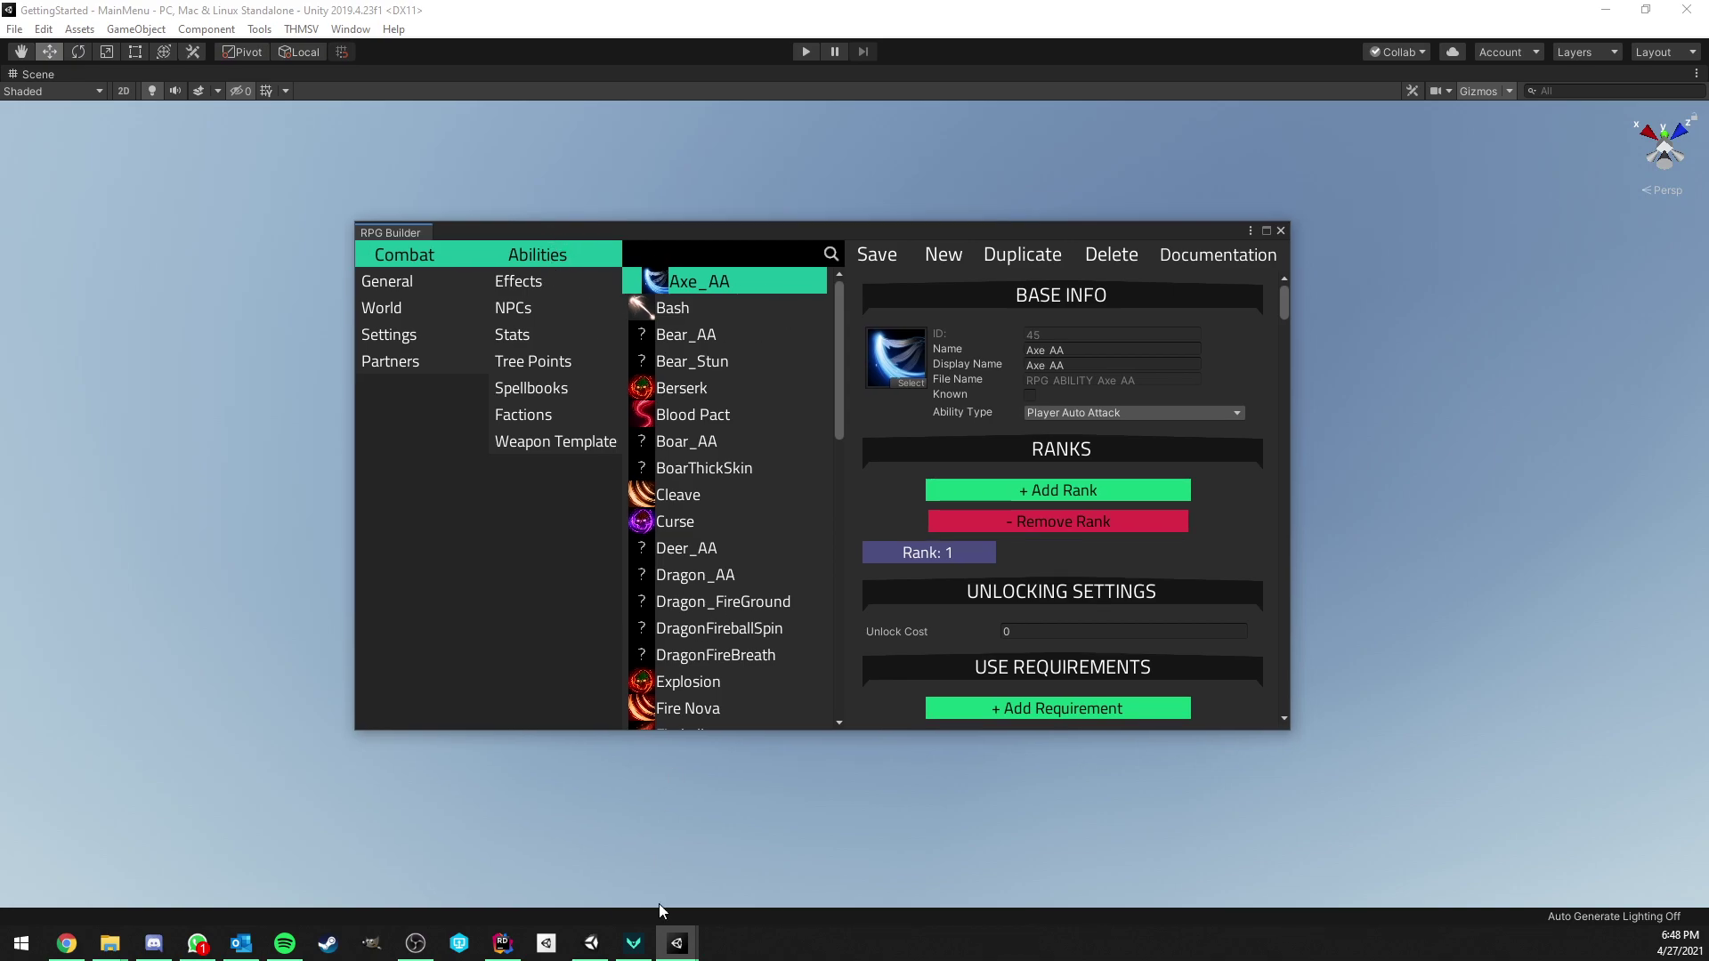
Switch to editorimprovements and shift its RPG Builder window slightly left
mouse_move(671, 931)
click(579, 871)
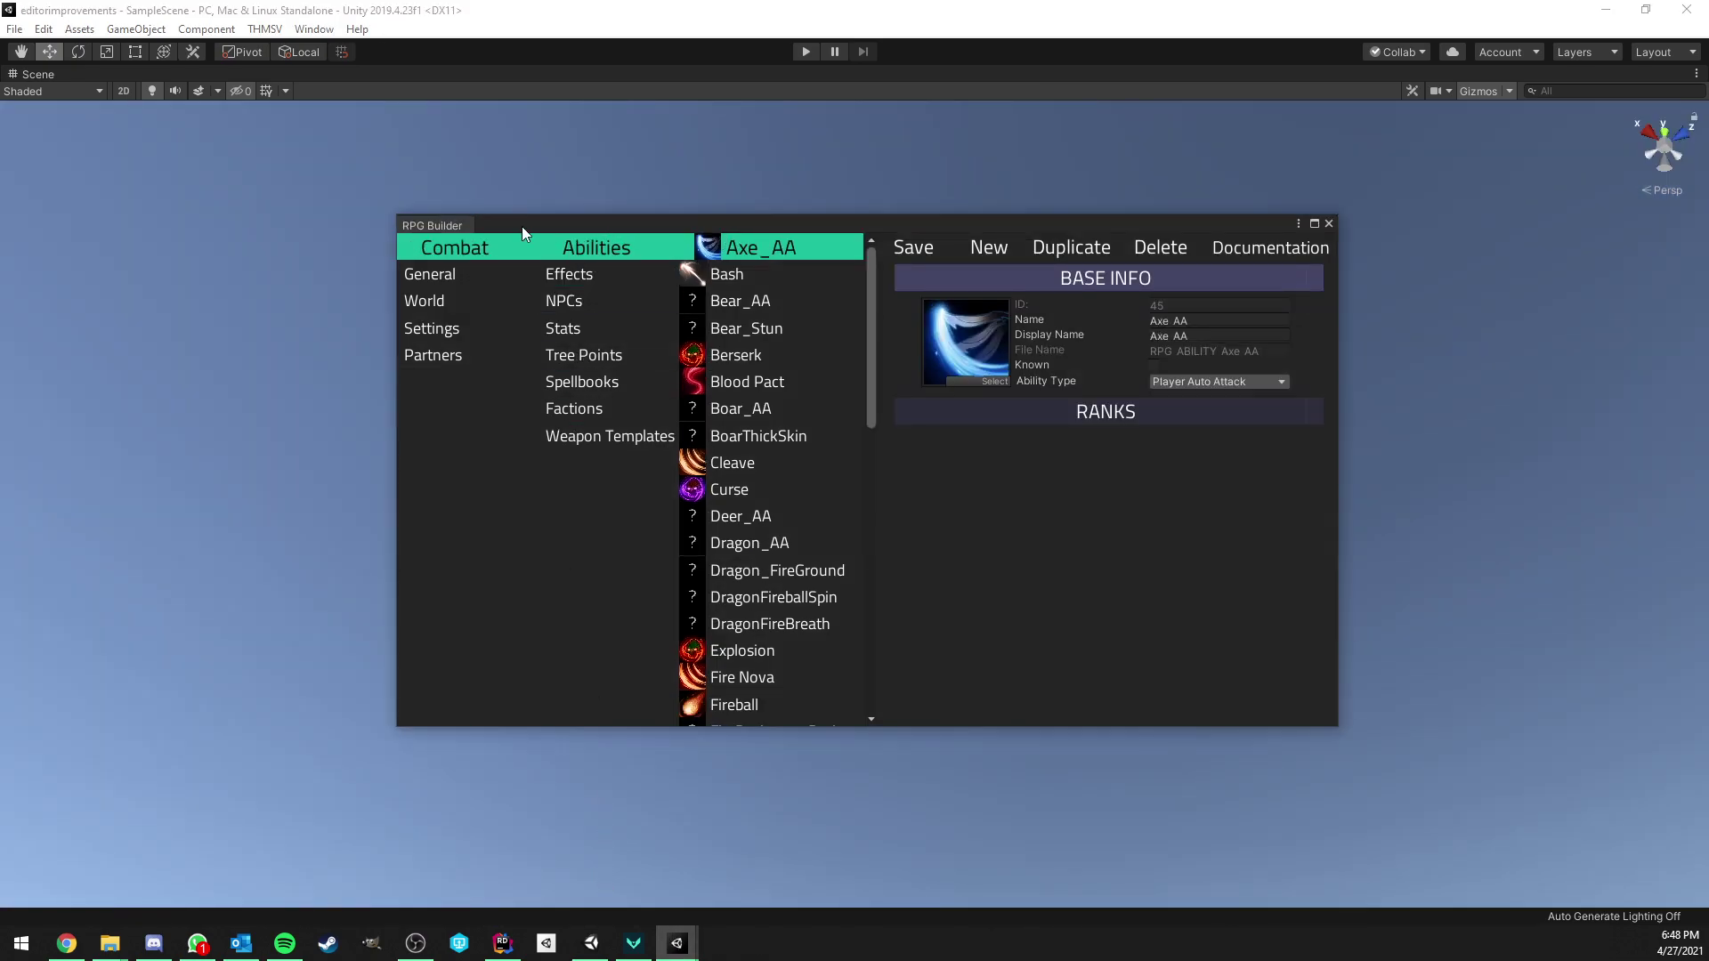
drag(522, 226, 511, 226)
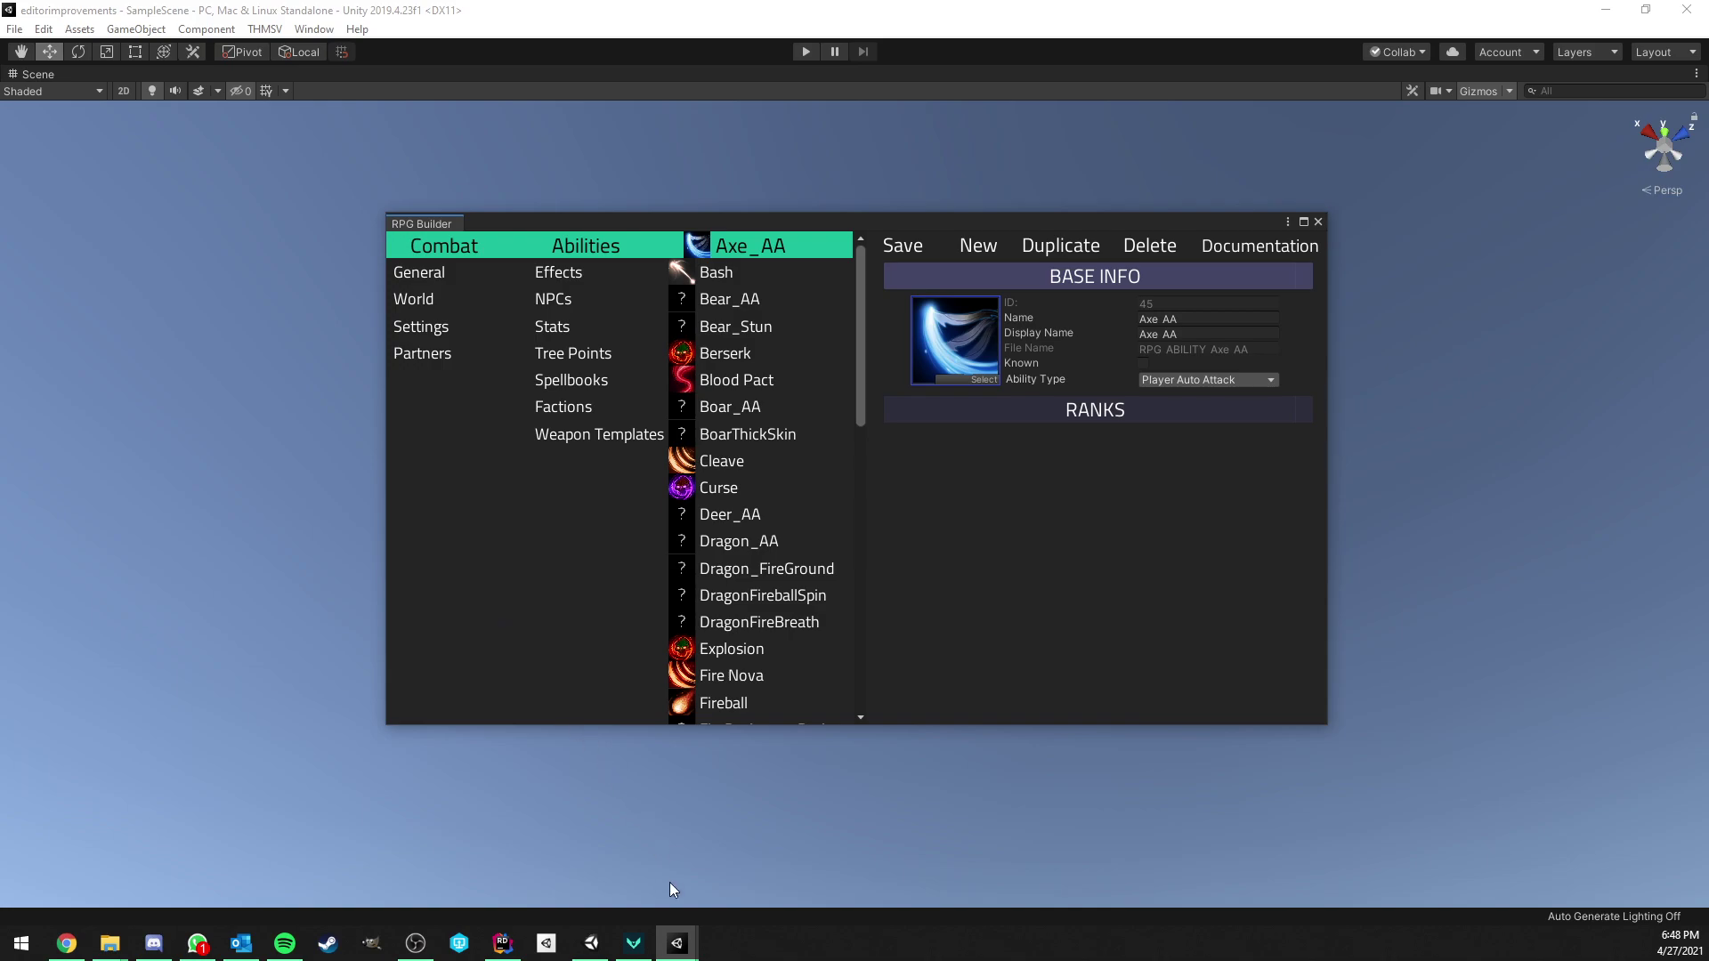
Return to GettingStarted and move its RPG Builder window to the upper right
mouse_move(678, 939)
click(751, 872)
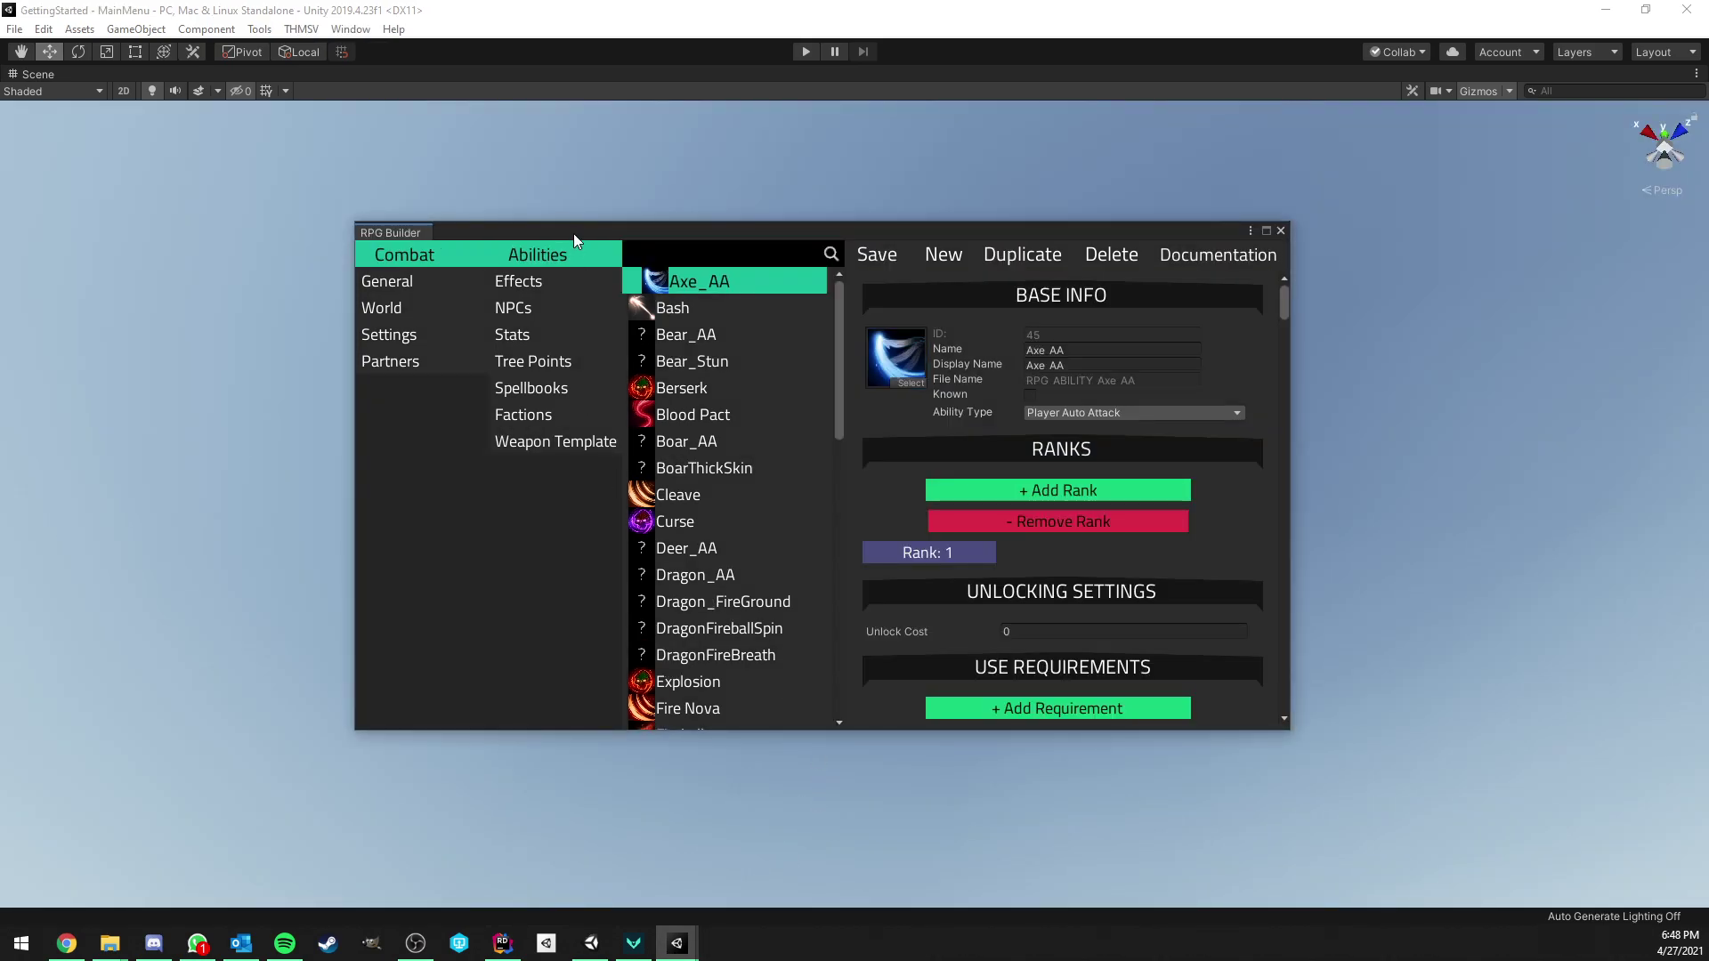
drag(574, 233, 822, 158)
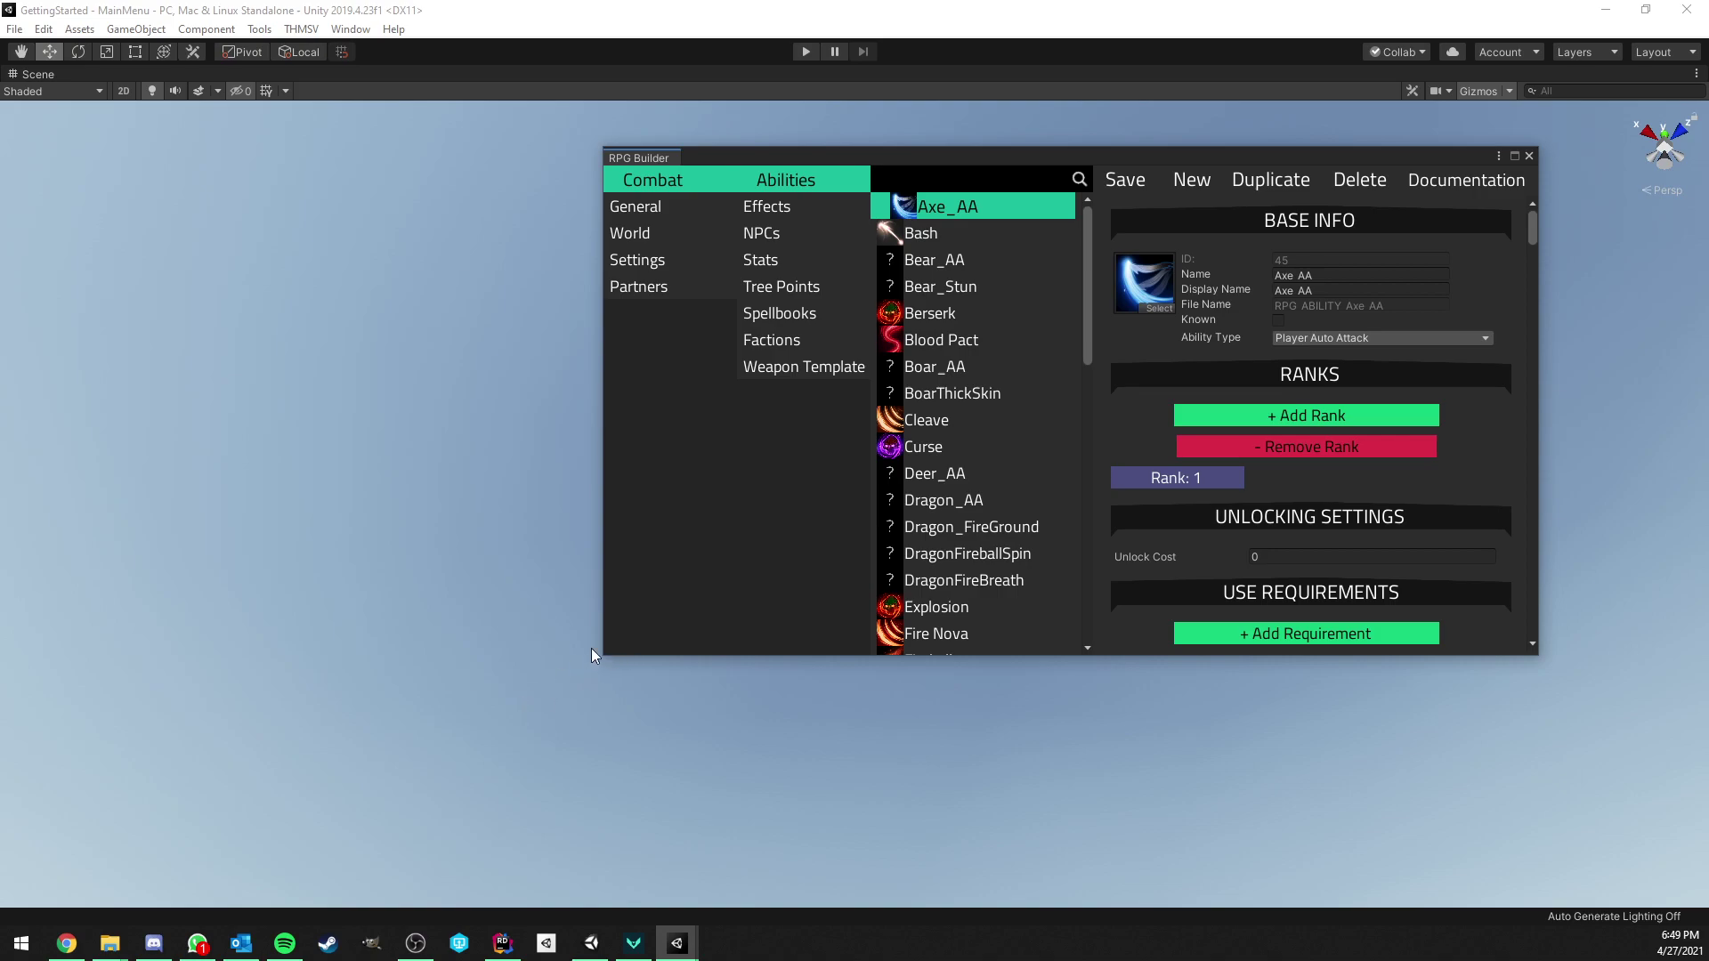
Restore the full layout, dock RPG Builder beside the Scene, and resize the Console/Project panel
key(shift+space)
drag(641, 157, 328, 74)
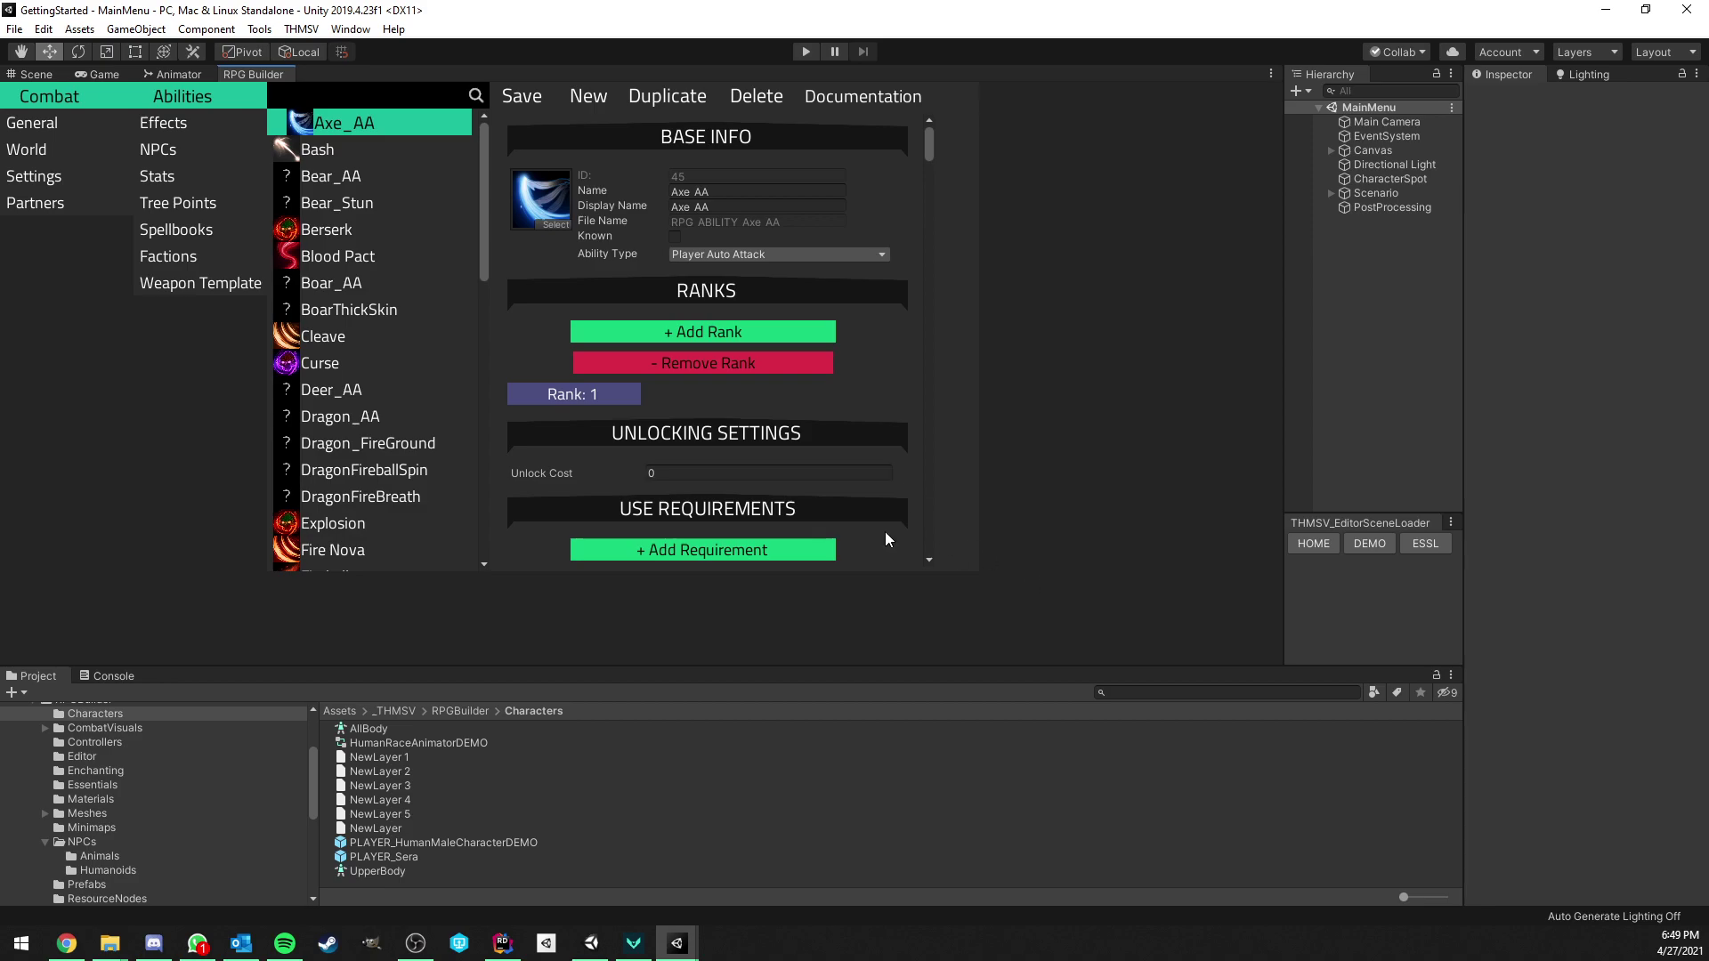
click(134, 678)
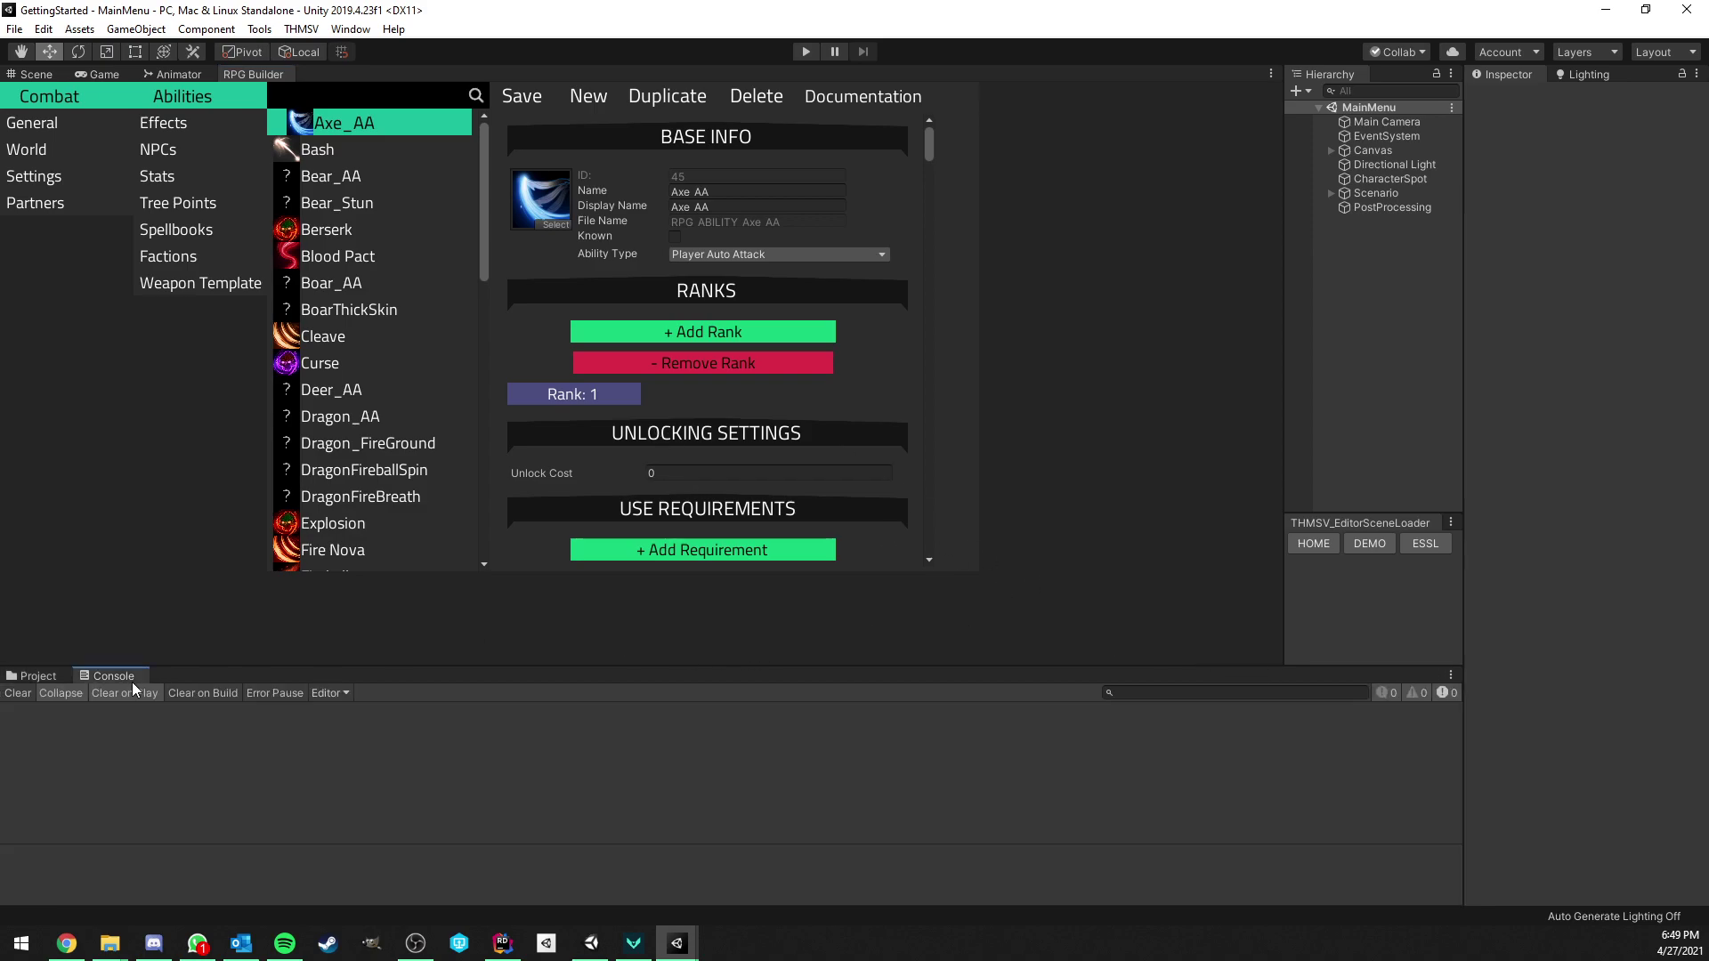
drag(244, 667, 311, 598)
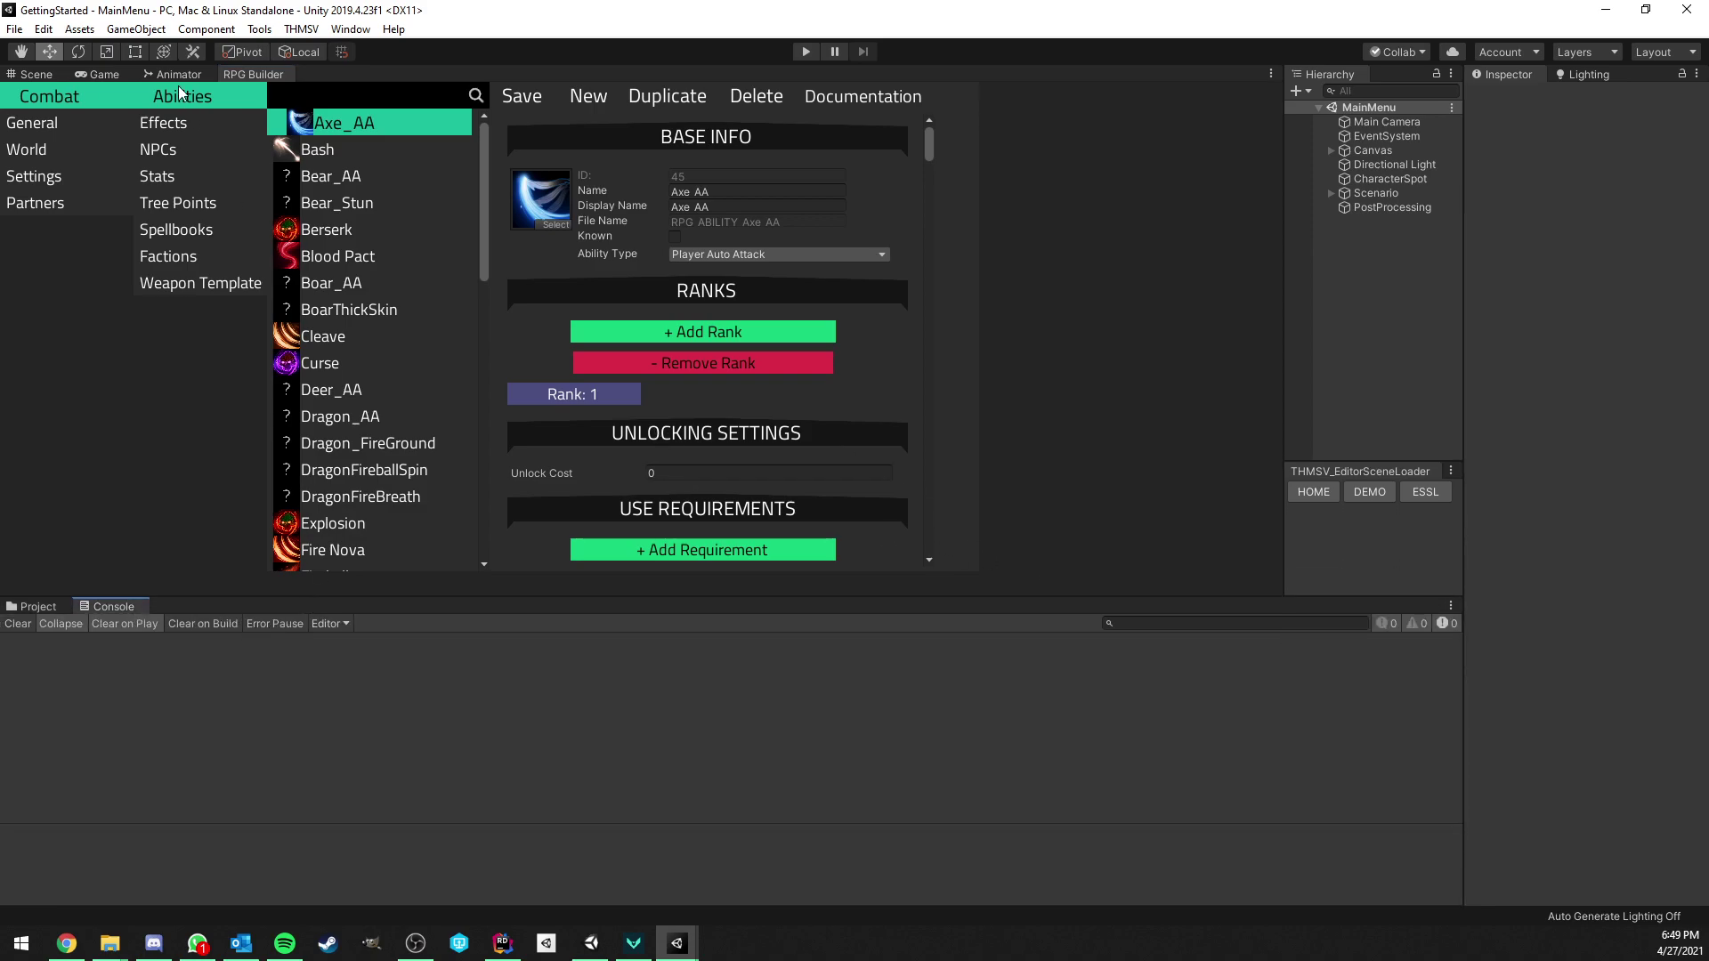
click(53, 613)
drag(178, 597, 253, 747)
Undock RPG Builder, maximize the Scene view, and center the floating window over it
drag(256, 75, 519, 260)
drag(352, 106, 480, 126)
key(shift+space)
drag(320, 132, 559, 244)
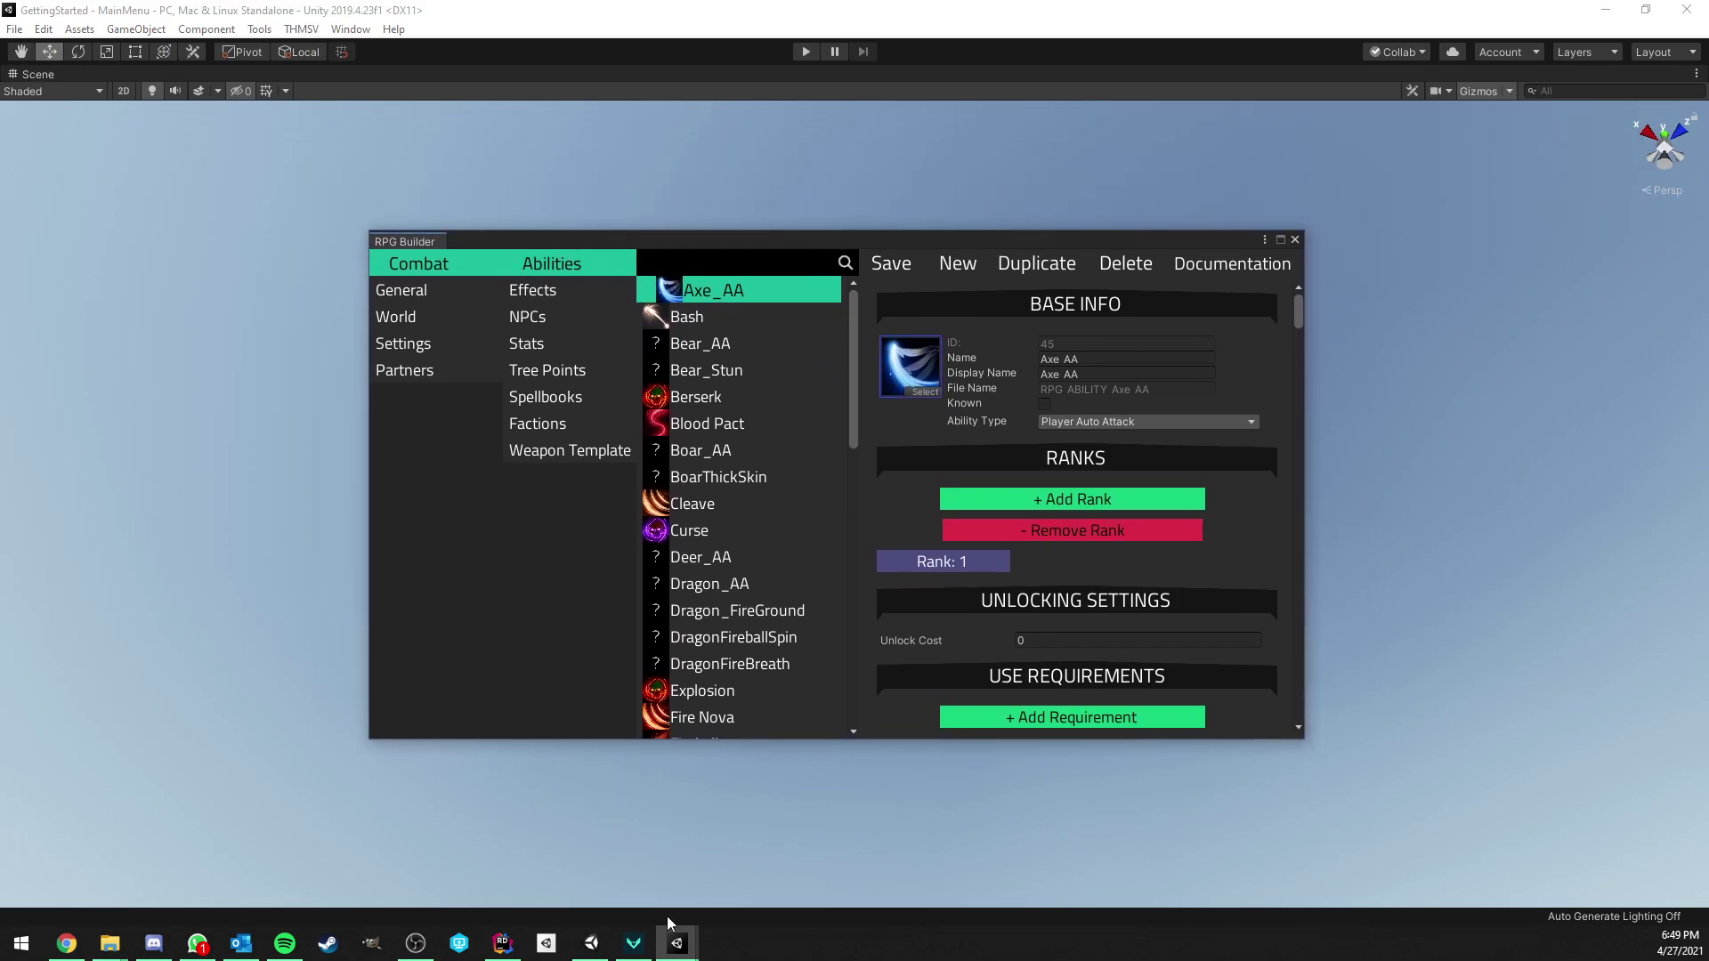
In editorimprovements, move and enlarge the floating RPG Builder, then dock it in the Scene area
mouse_move(677, 941)
click(624, 881)
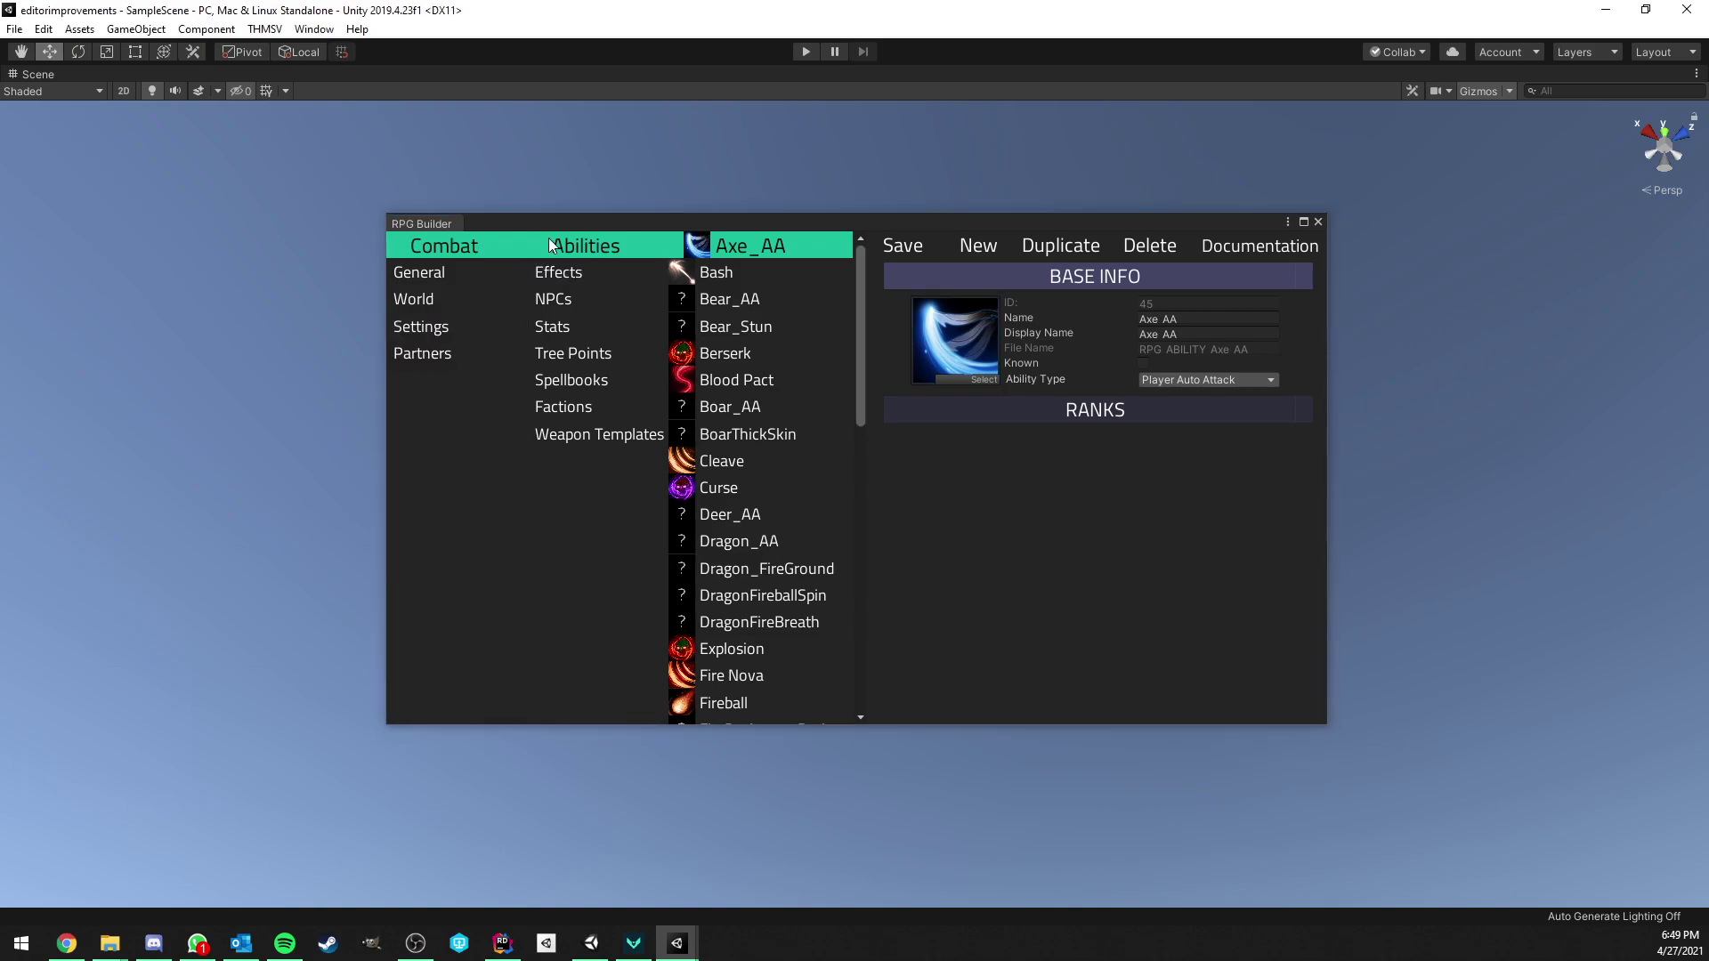
drag(545, 237, 885, 162)
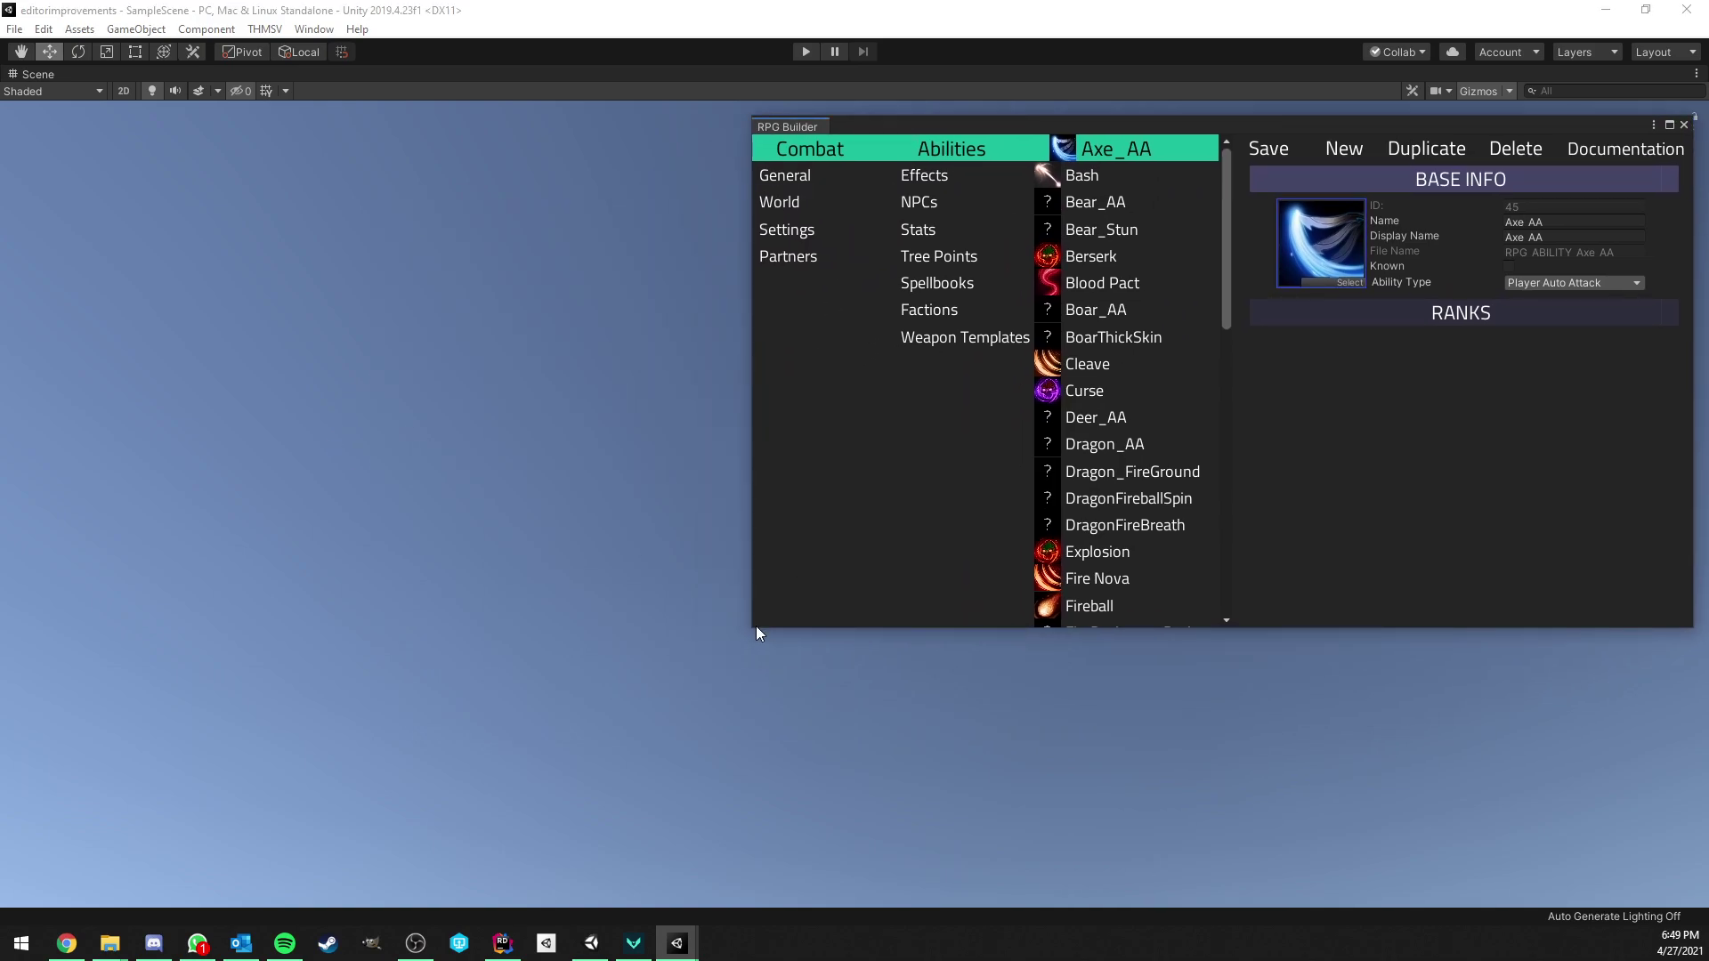
drag(758, 634, 894, 608)
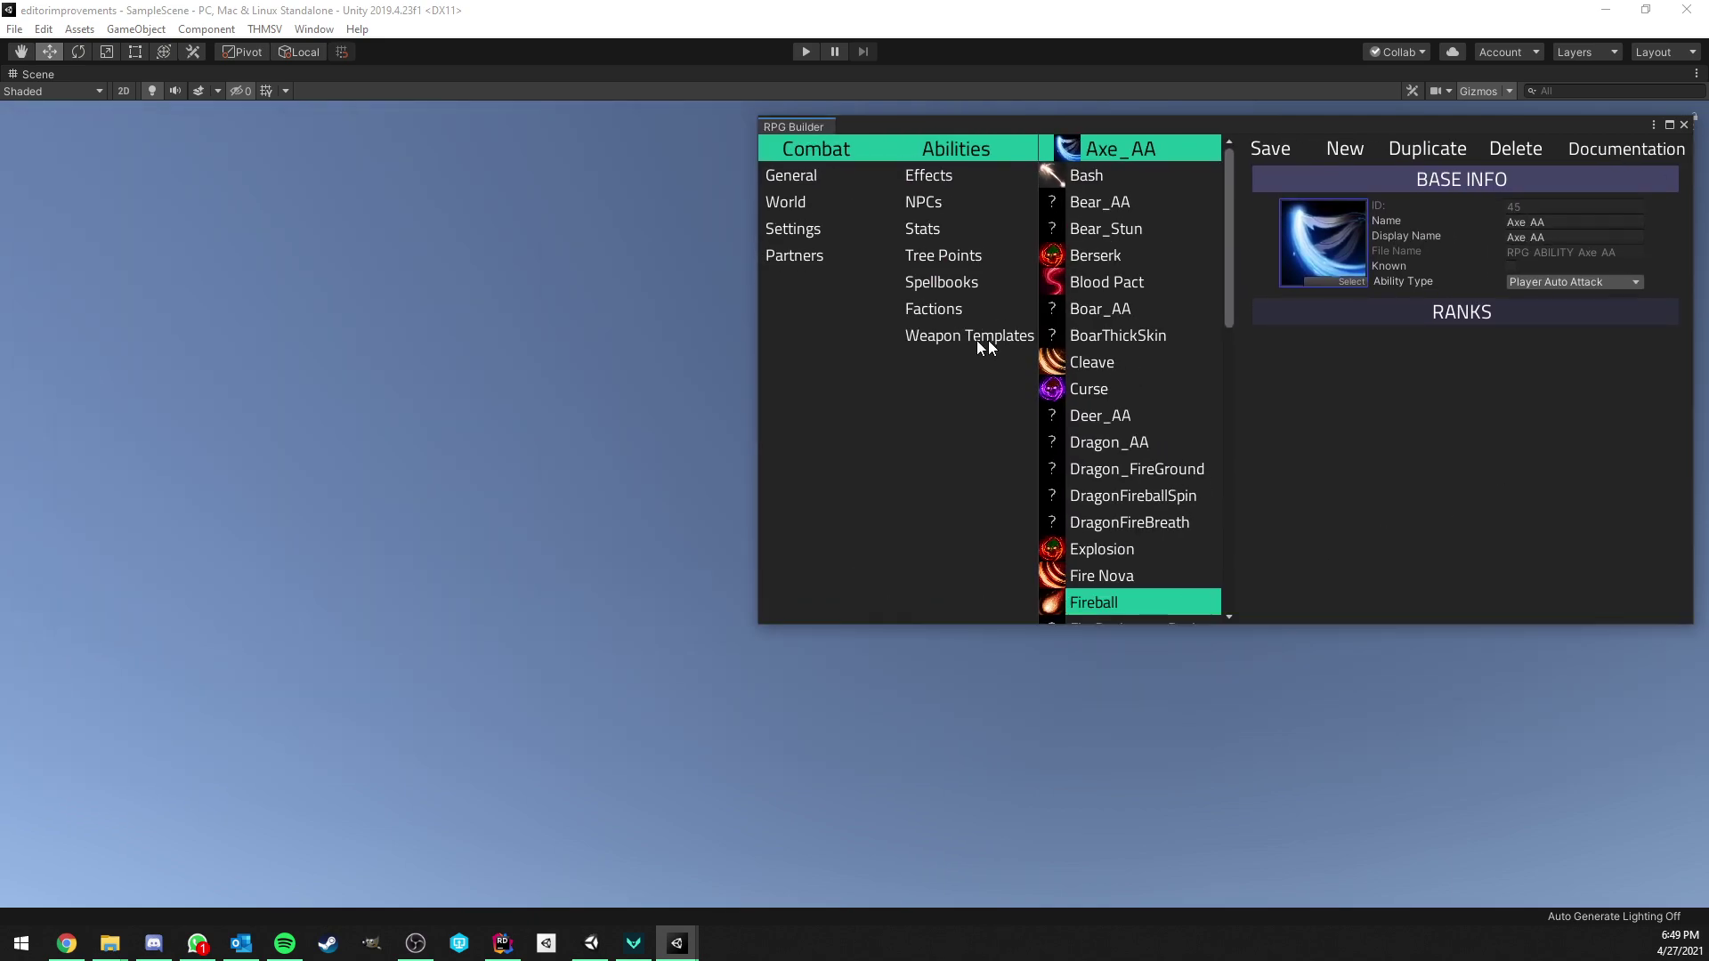
drag(781, 465, 347, 579)
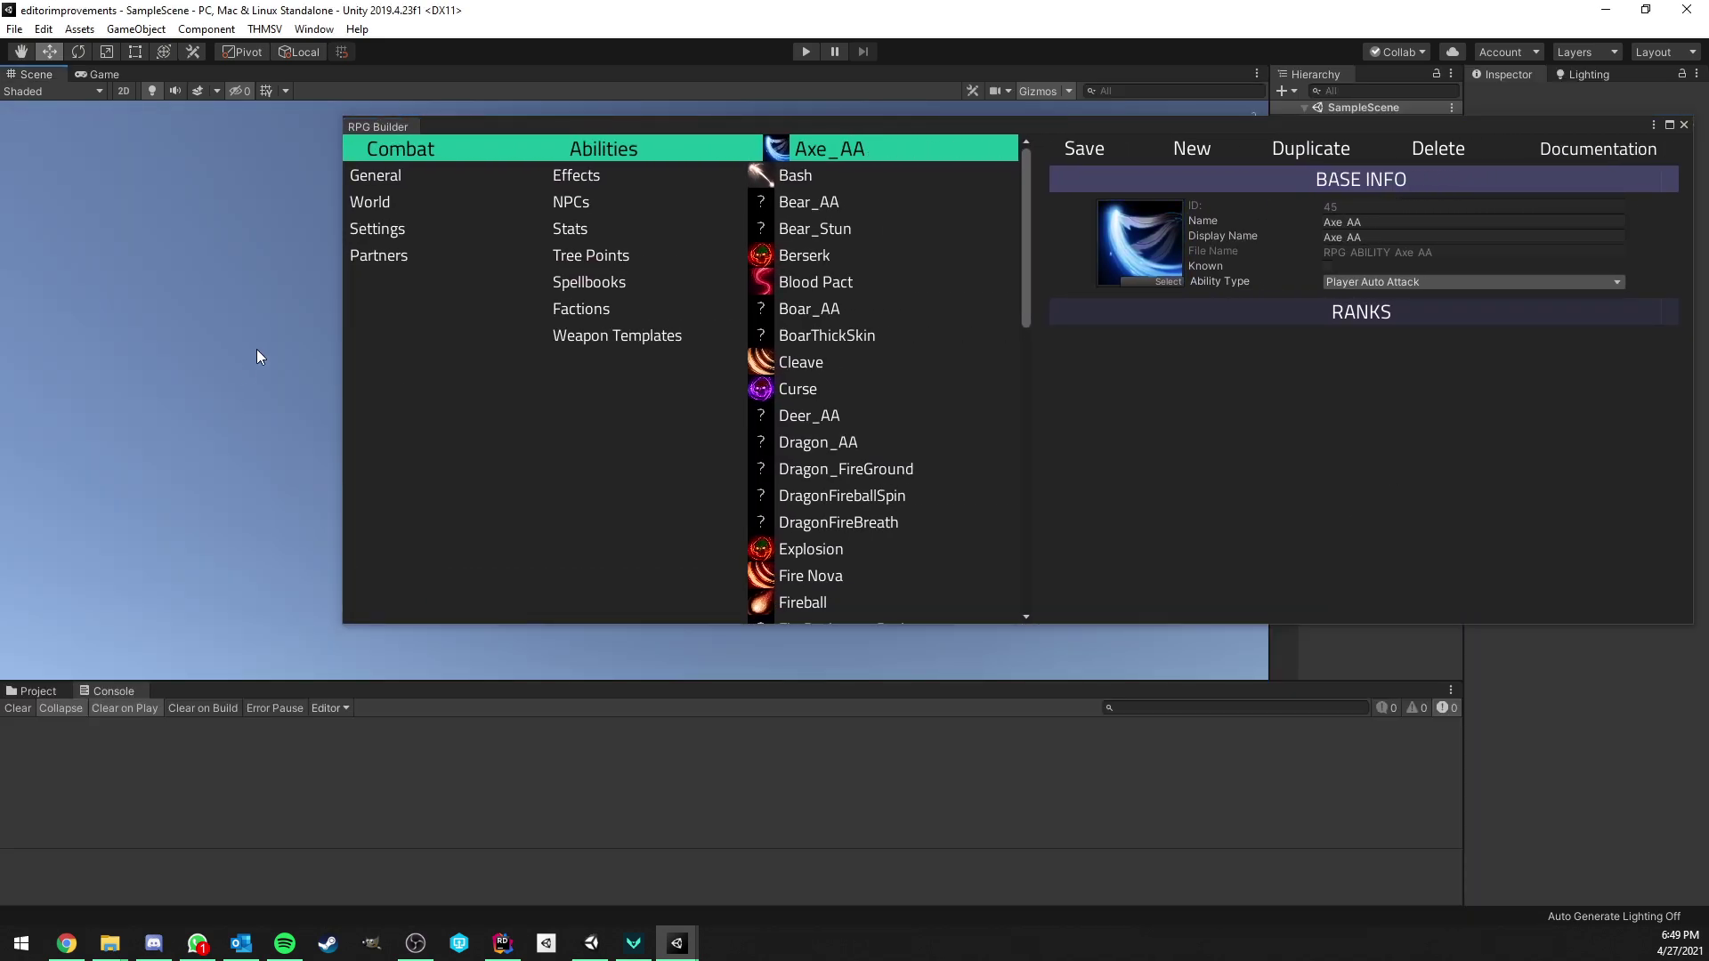
drag(384, 121, 249, 81)
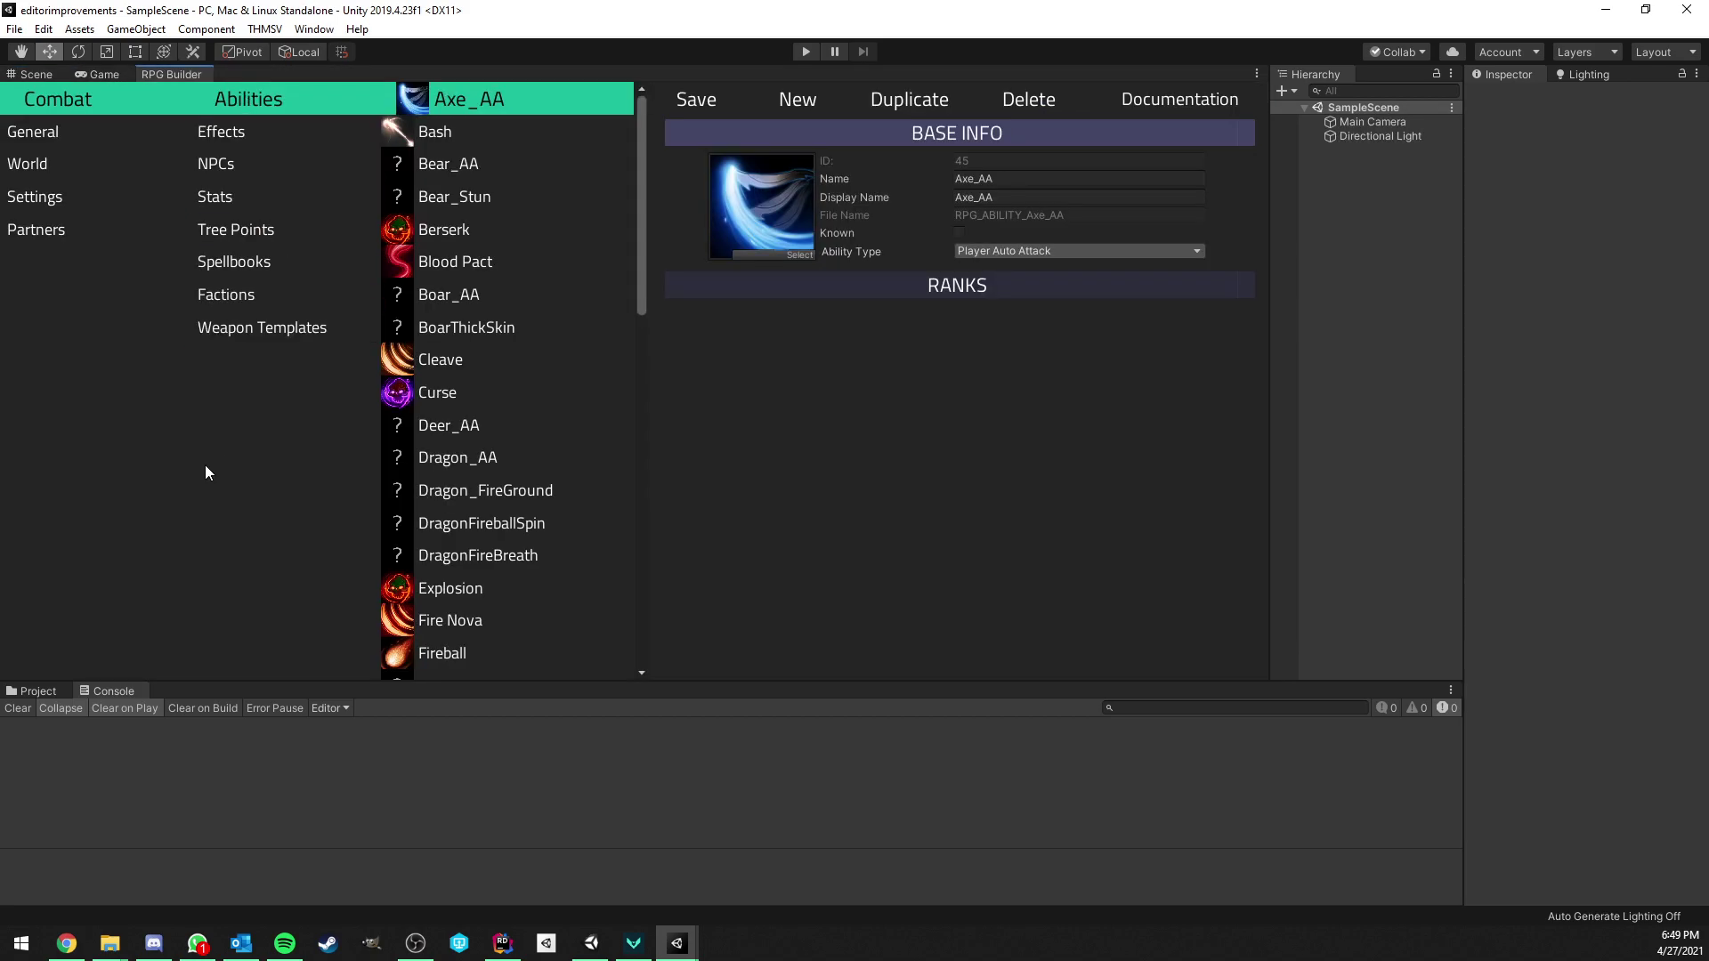
Maximize the RPG Builder tab with Shift+Space and scroll the Axe_AA editor down and back up
key(shift+space)
scroll(637, 378, down, 15)
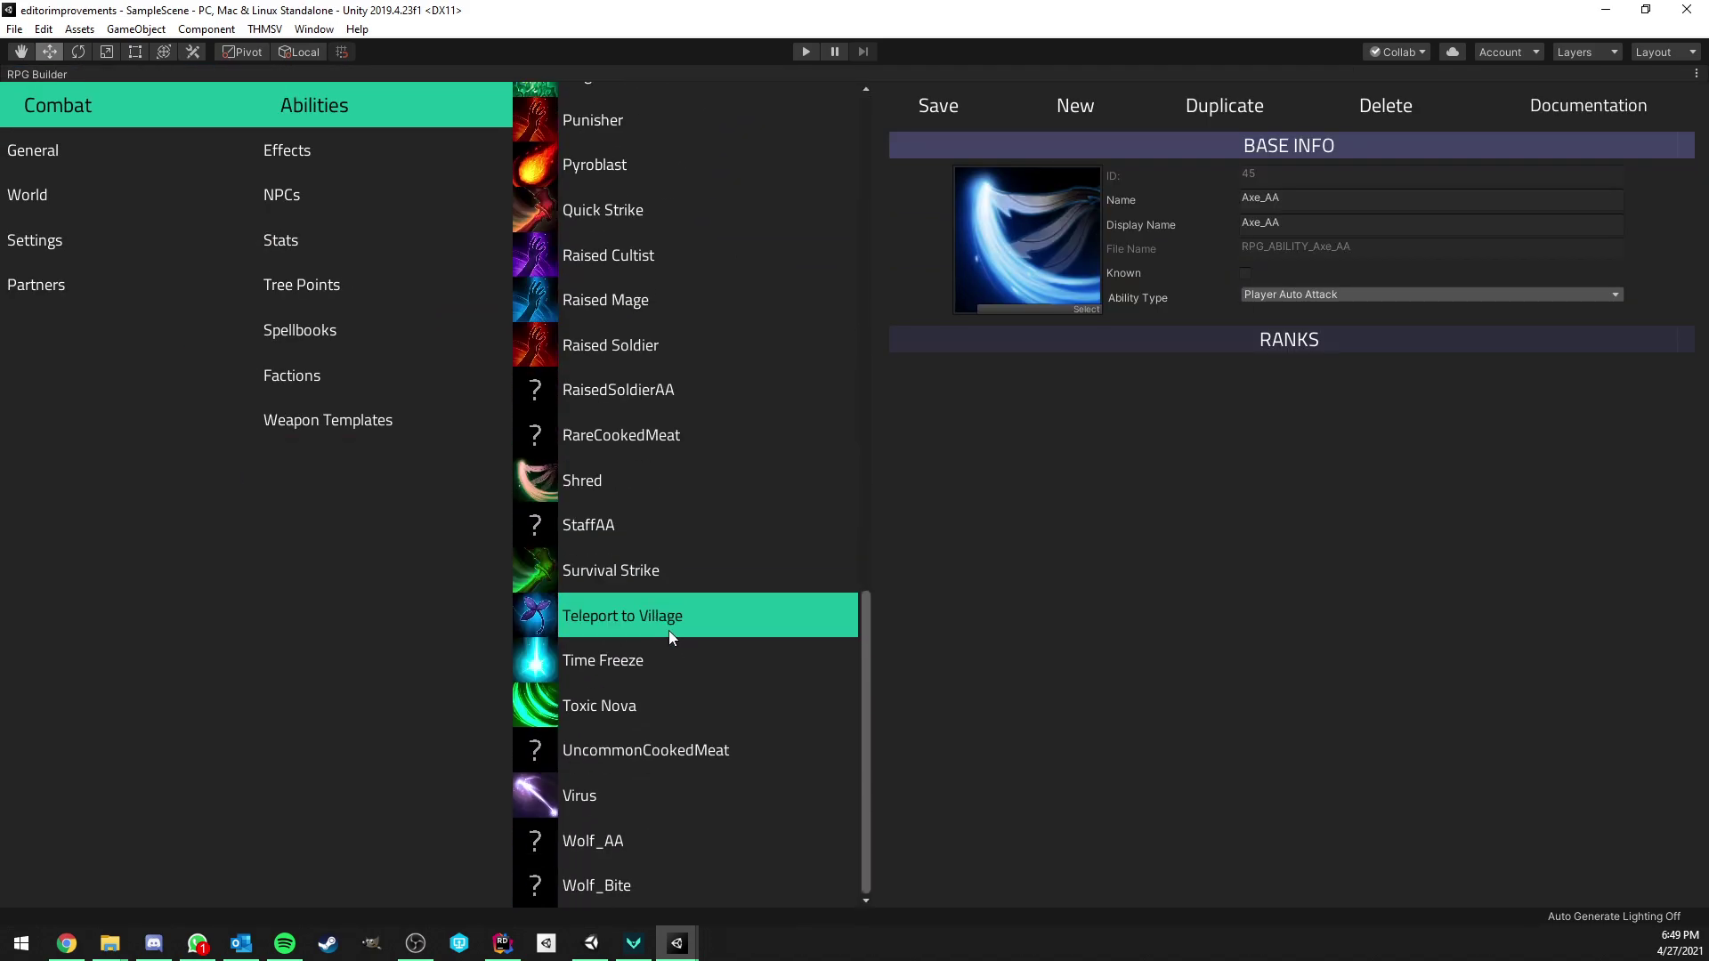
scroll(672, 640, up, 5)
scroll(726, 623, up, 7)
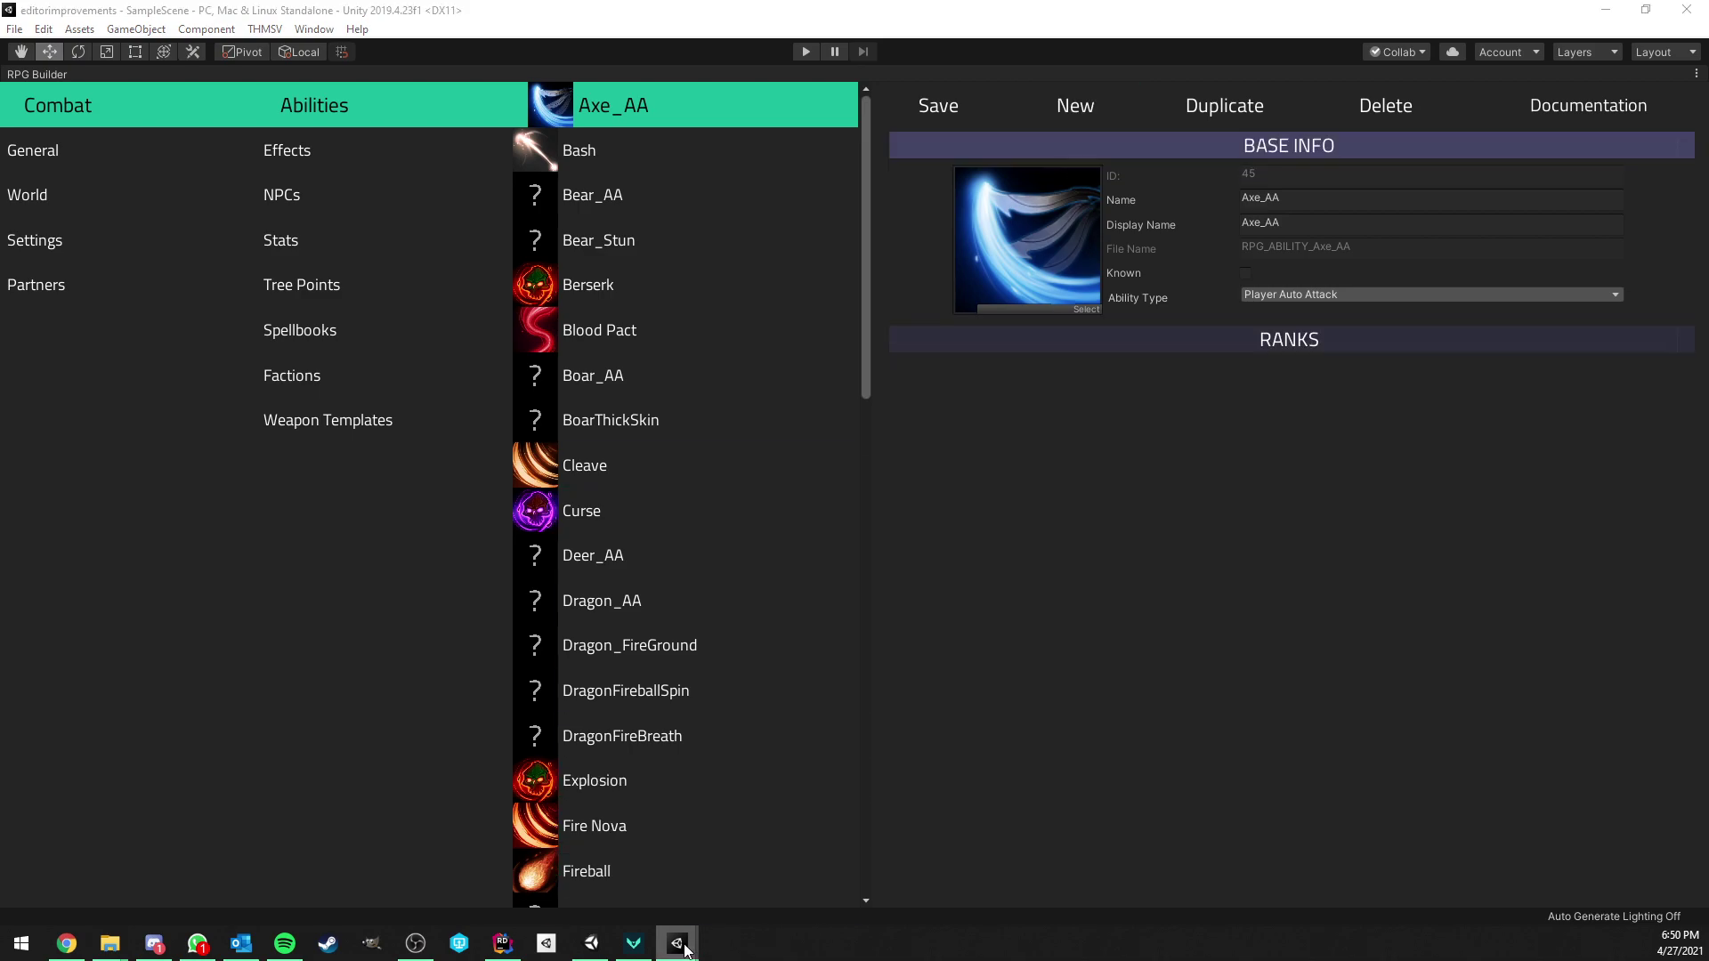
Bring GettingStarted forward and scroll through its Axe_AA editor
mouse_move(678, 945)
click(734, 895)
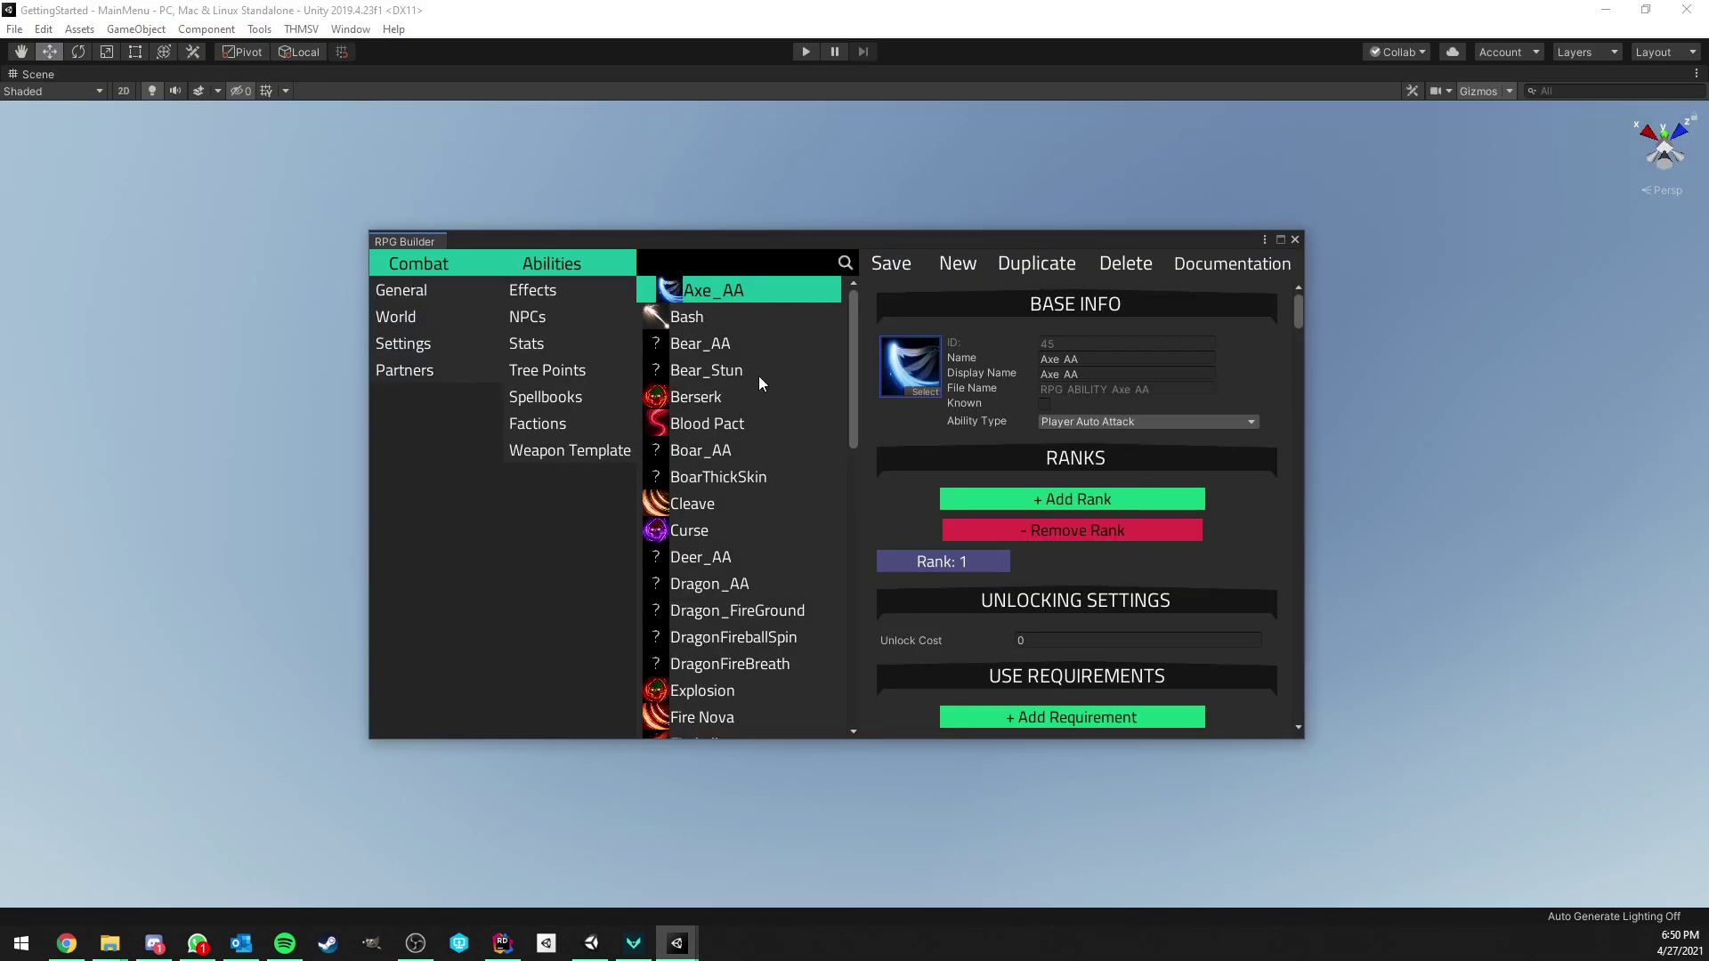
scroll(738, 508, down, 5)
scroll(740, 493, up, 5)
In editorimprovements, collapse BASE INFO and toggle the Ranks section open and closed
mouse_move(679, 934)
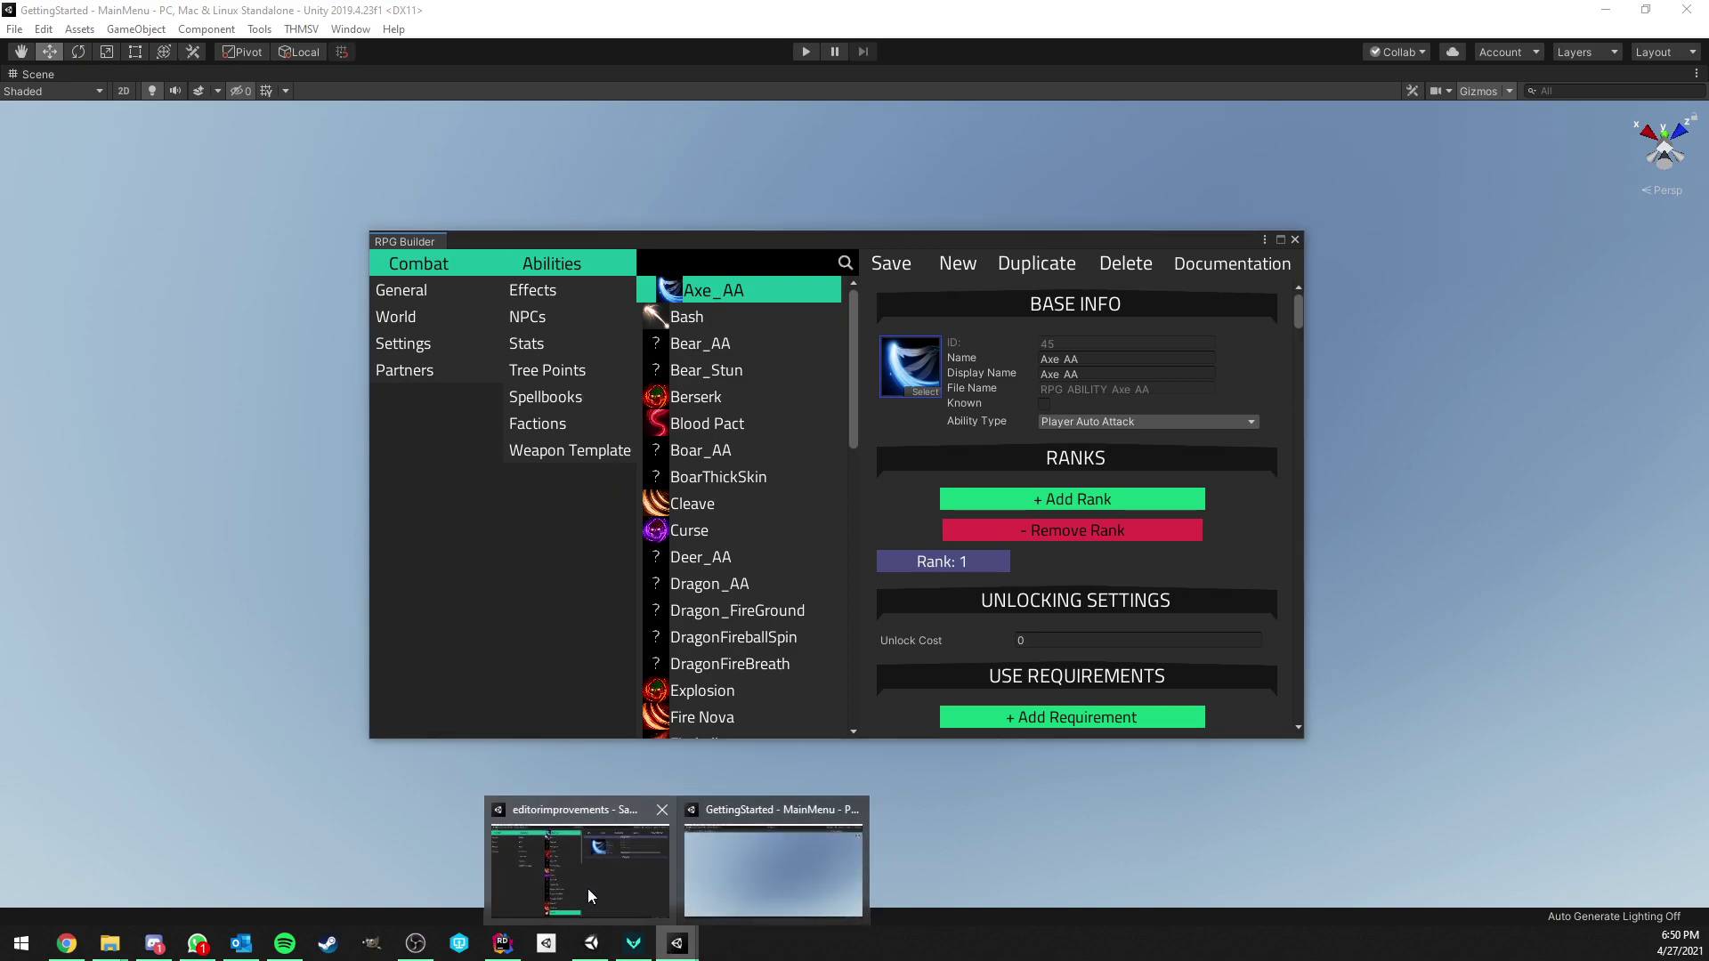
click(588, 888)
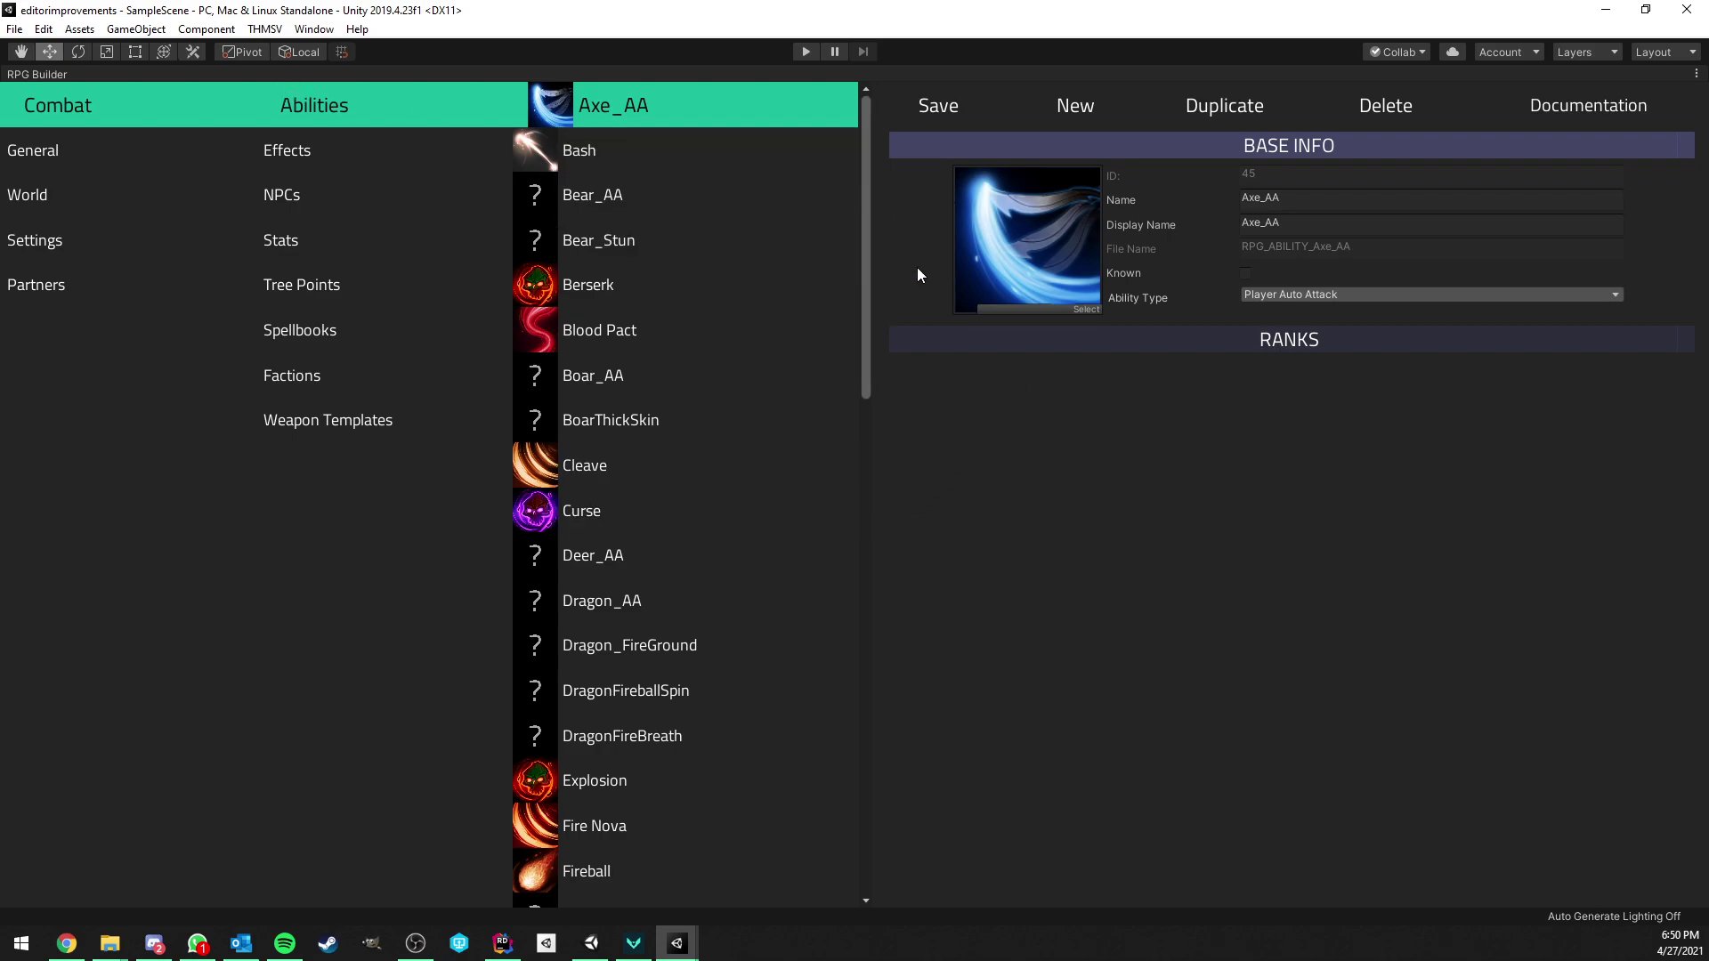
click(989, 146)
click(1001, 178)
click(1016, 178)
Return to GettingStarted and scroll through its Axe_AA ability view
mouse_move(680, 936)
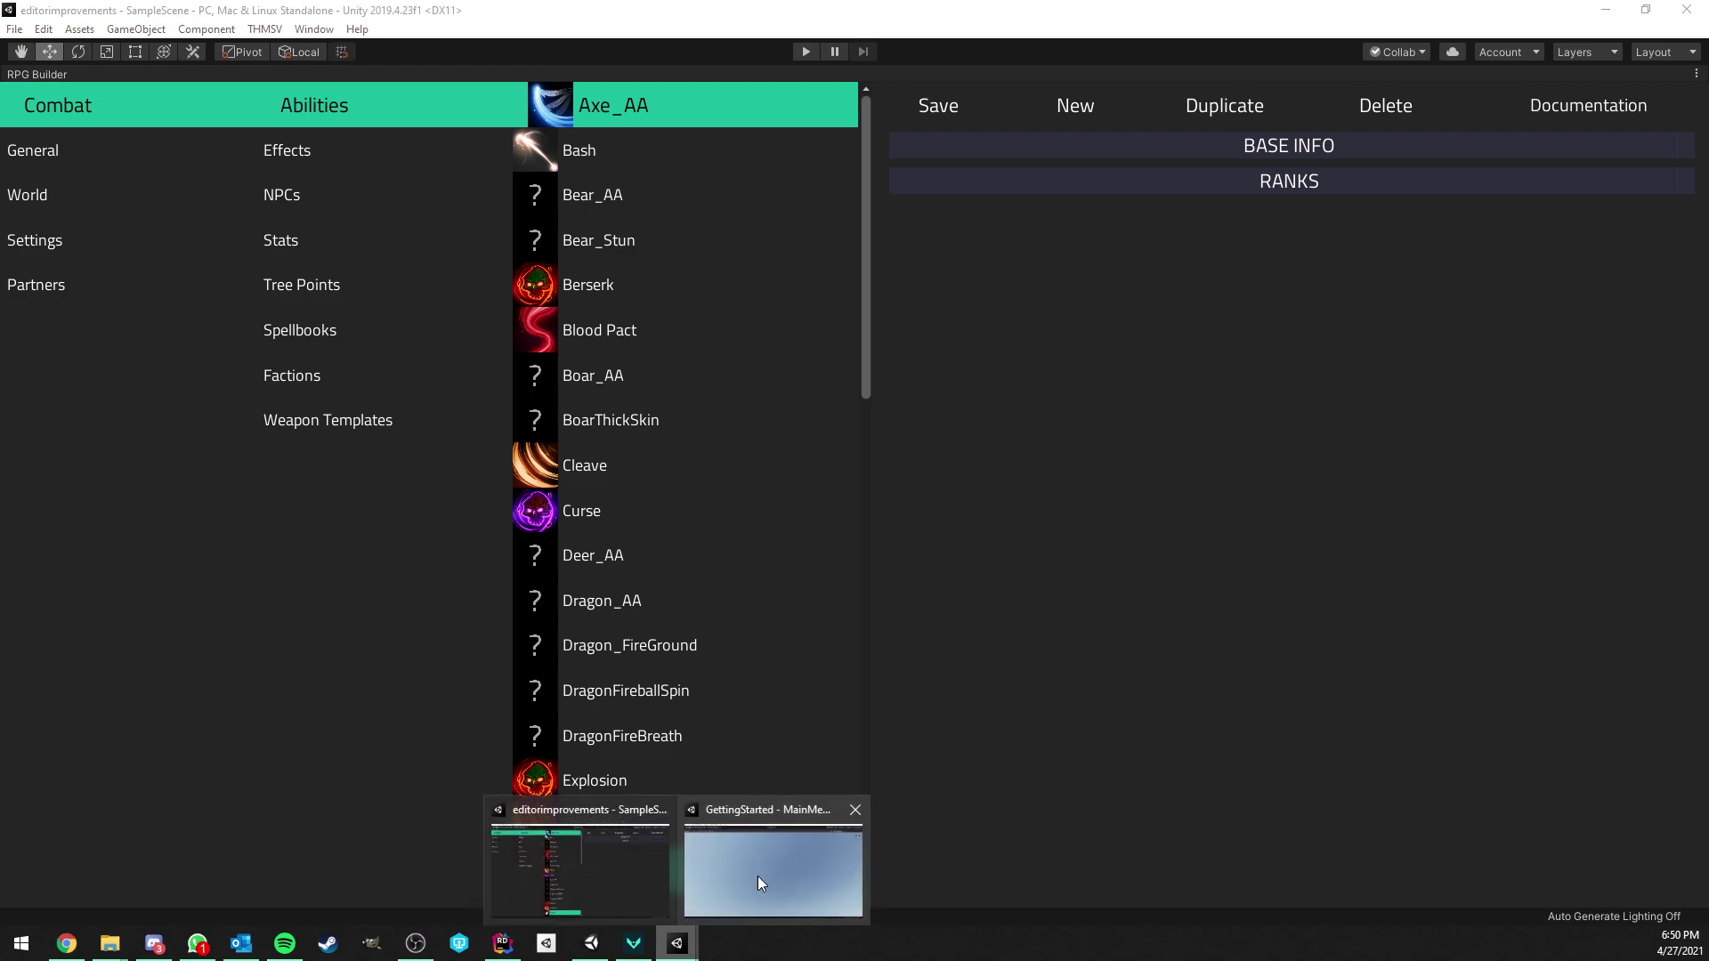
click(759, 874)
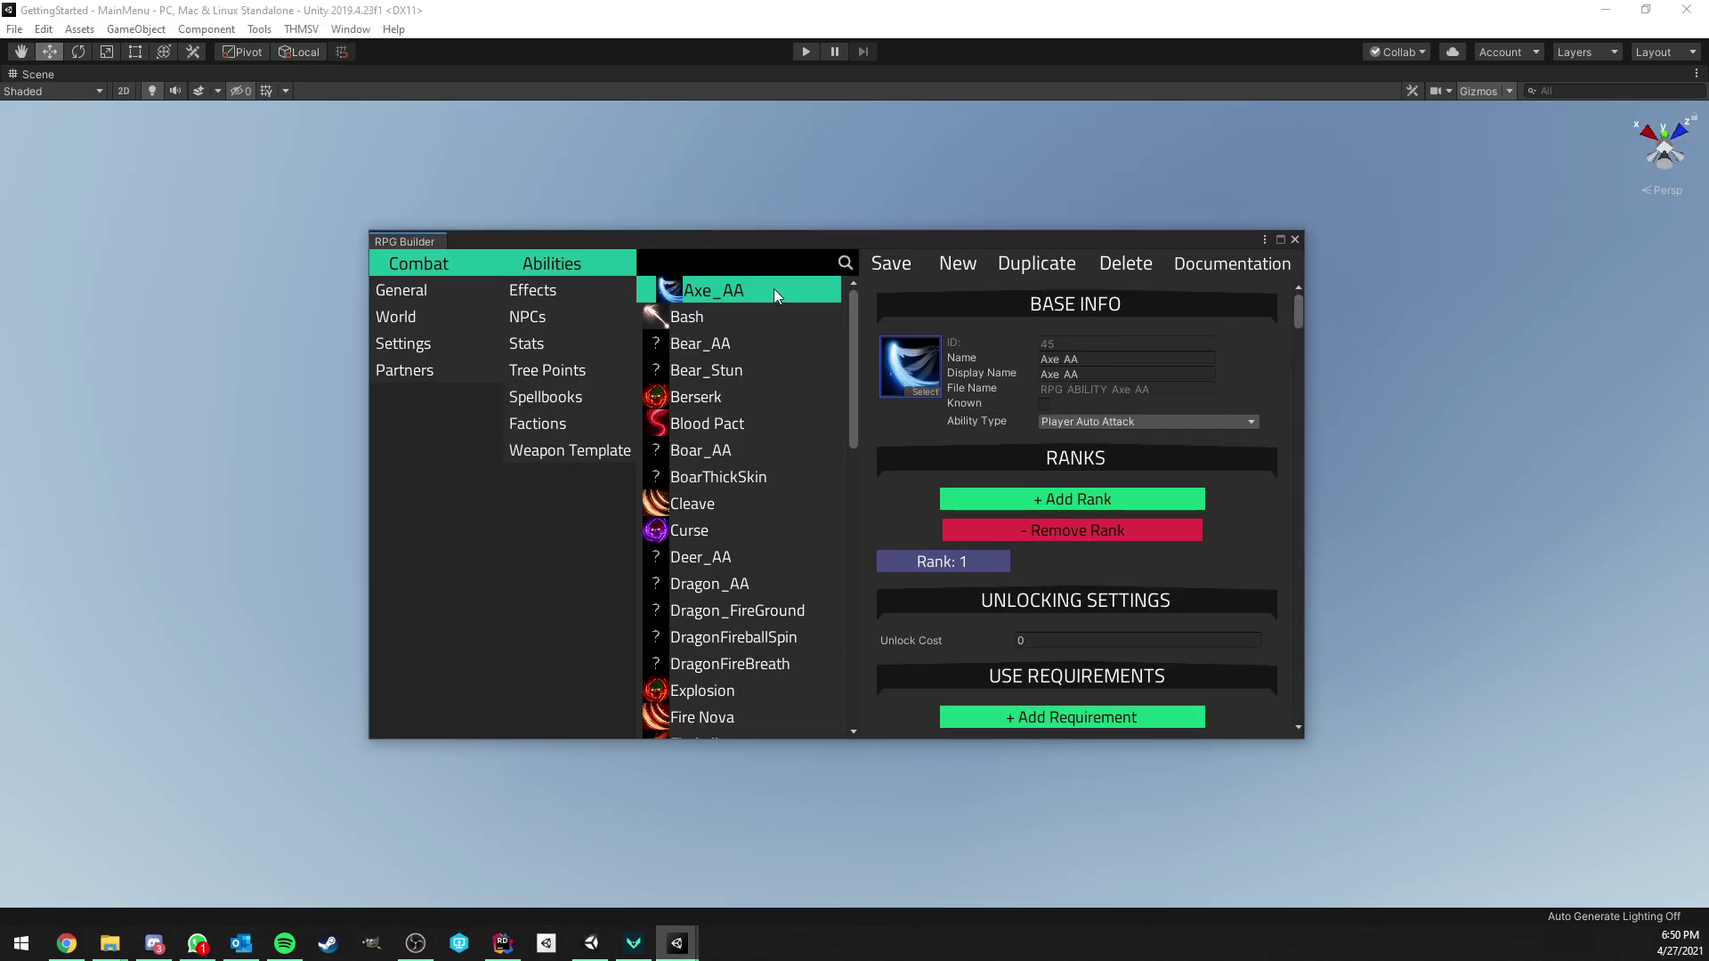
scroll(1299, 307, down, 5)
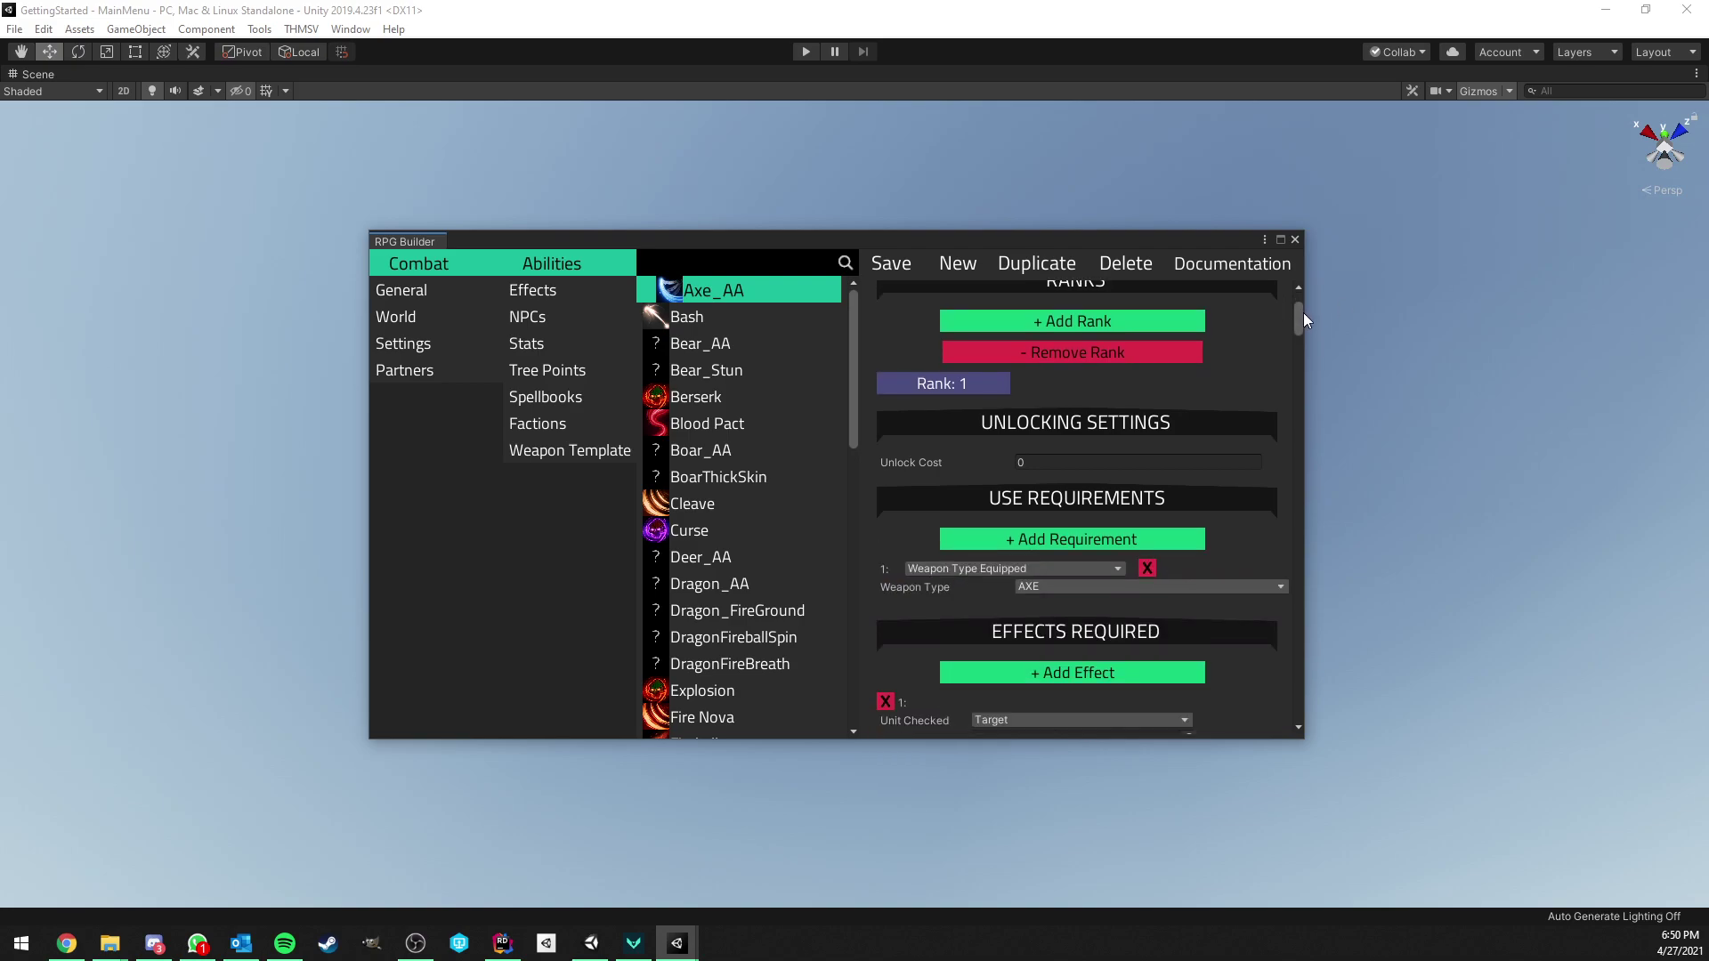
scroll(1158, 364, up, 3)
Add a second and third rank to Axe_AA in GettingStarted, then remove both
click(979, 363)
click(938, 471)
scroll(926, 518, up, 3)
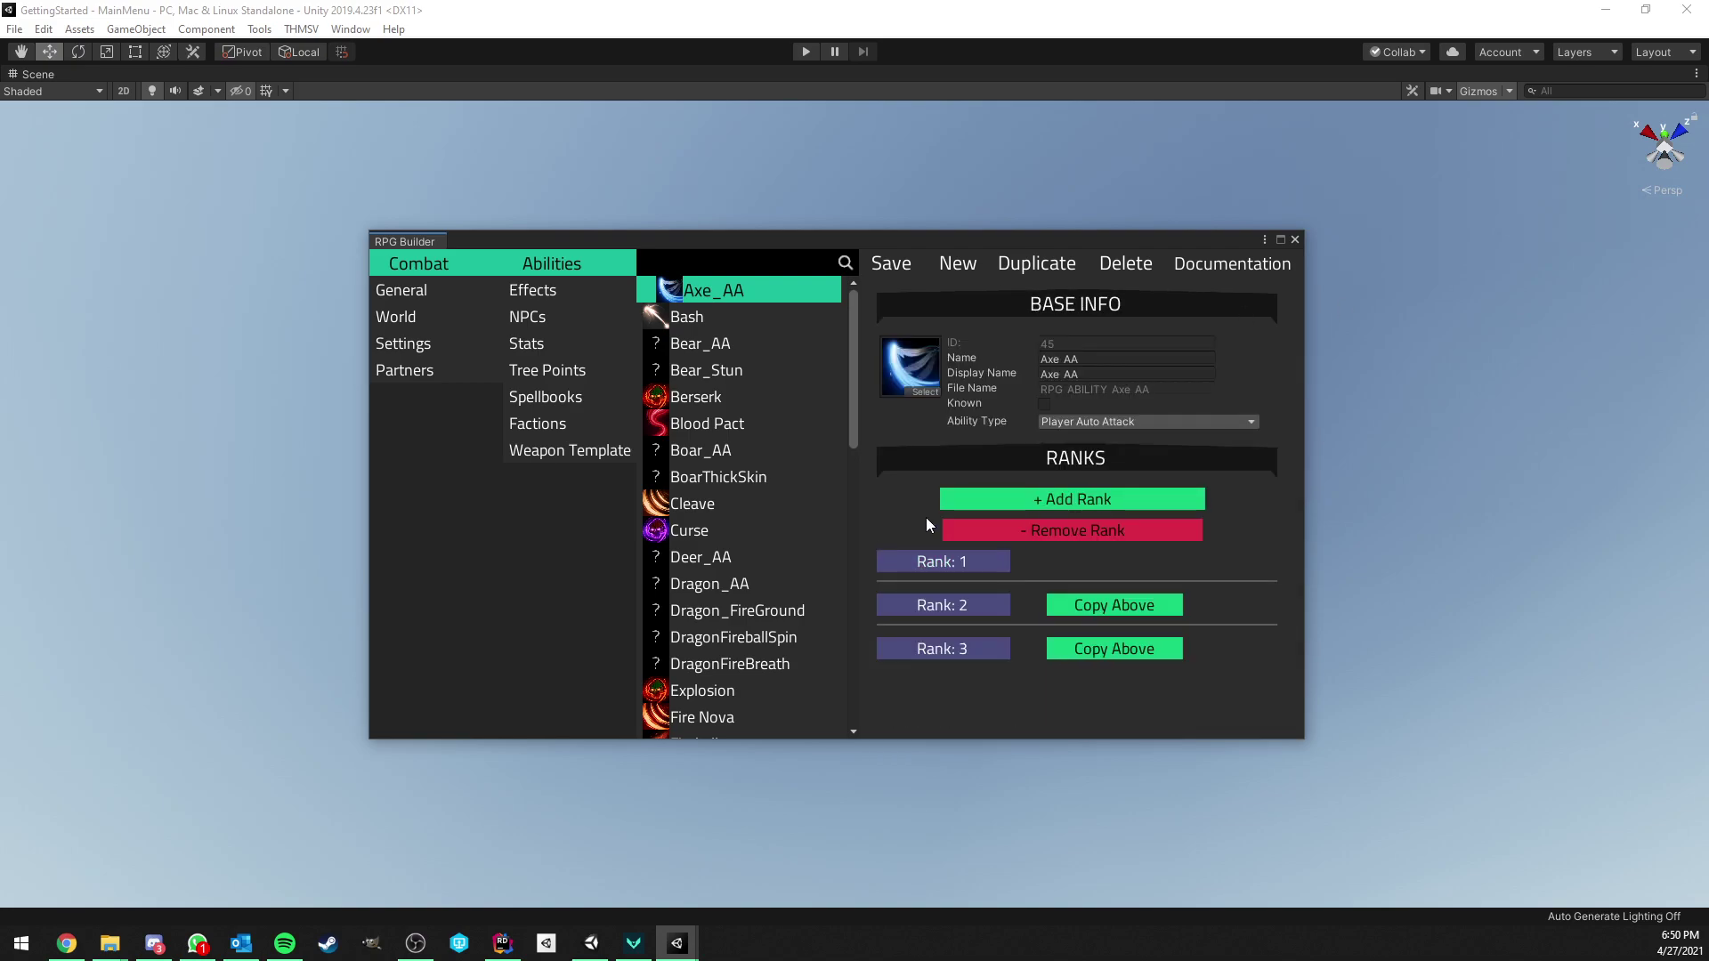
click(940, 649)
click(950, 602)
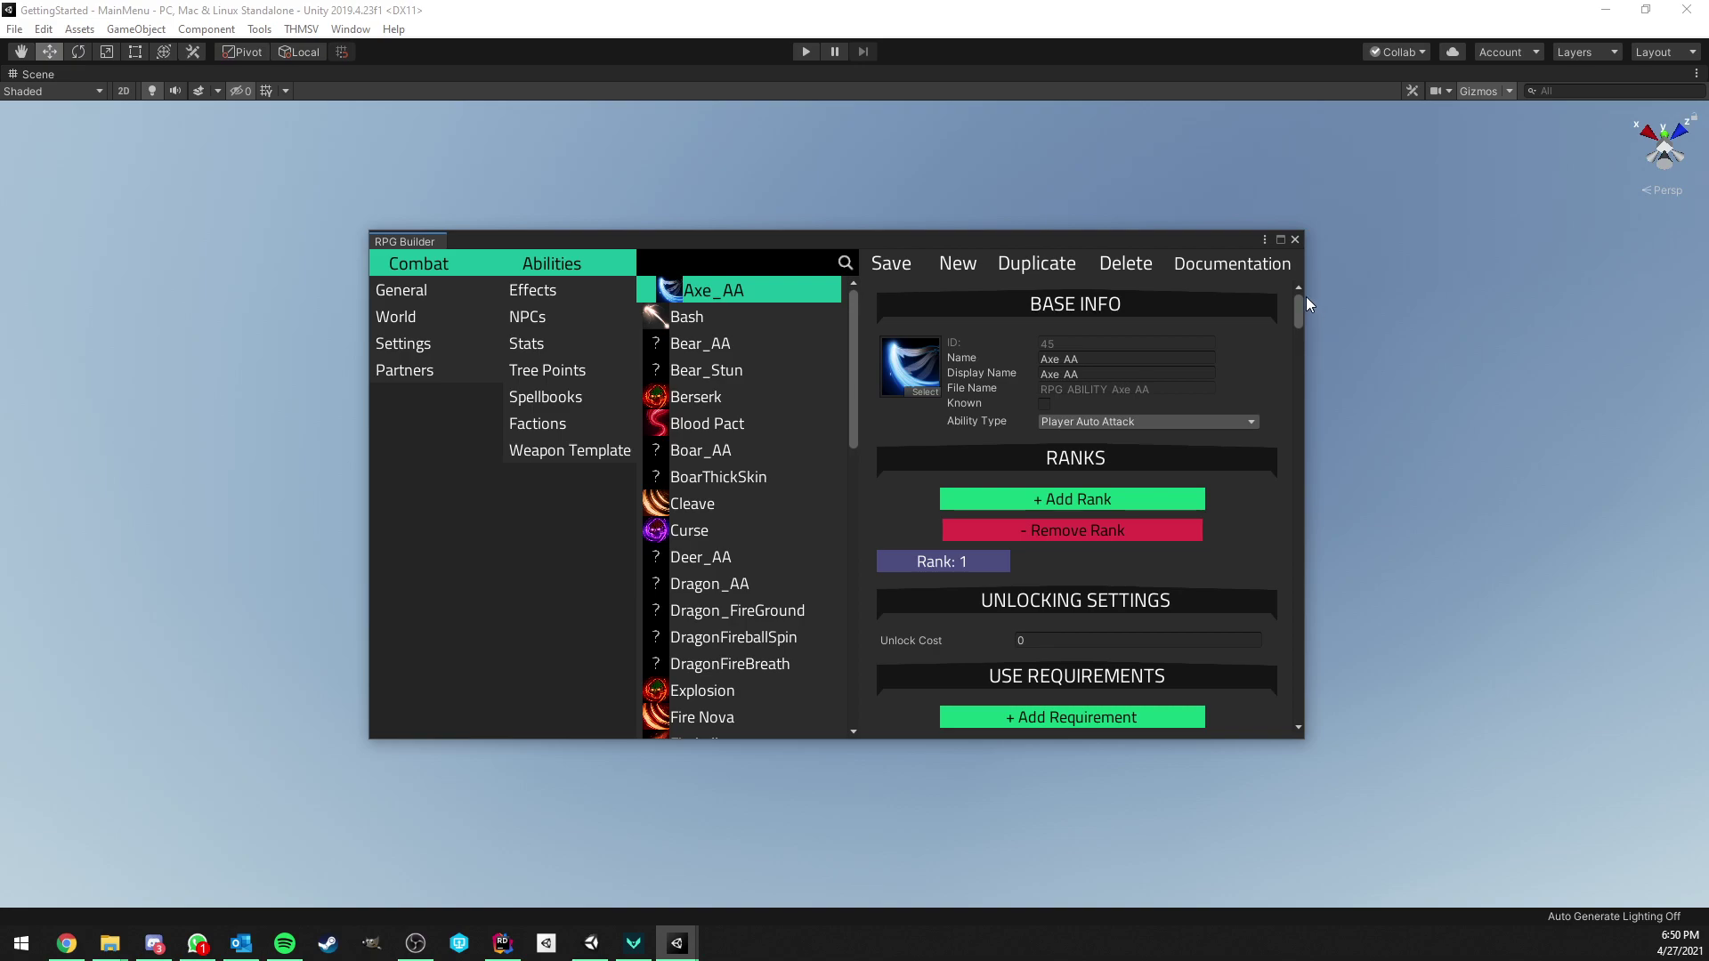
mouse_move(1305, 297)
mouse_down()
mouse_move(1289, 697)
mouse_move(1323, 448)
mouse_move(1326, 320)
mouse_move(1318, 564)
mouse_move(1306, 308)
mouse_up()
In editorimprovements, toggle Base Info and expand the Ranks section
mouse_move(678, 944)
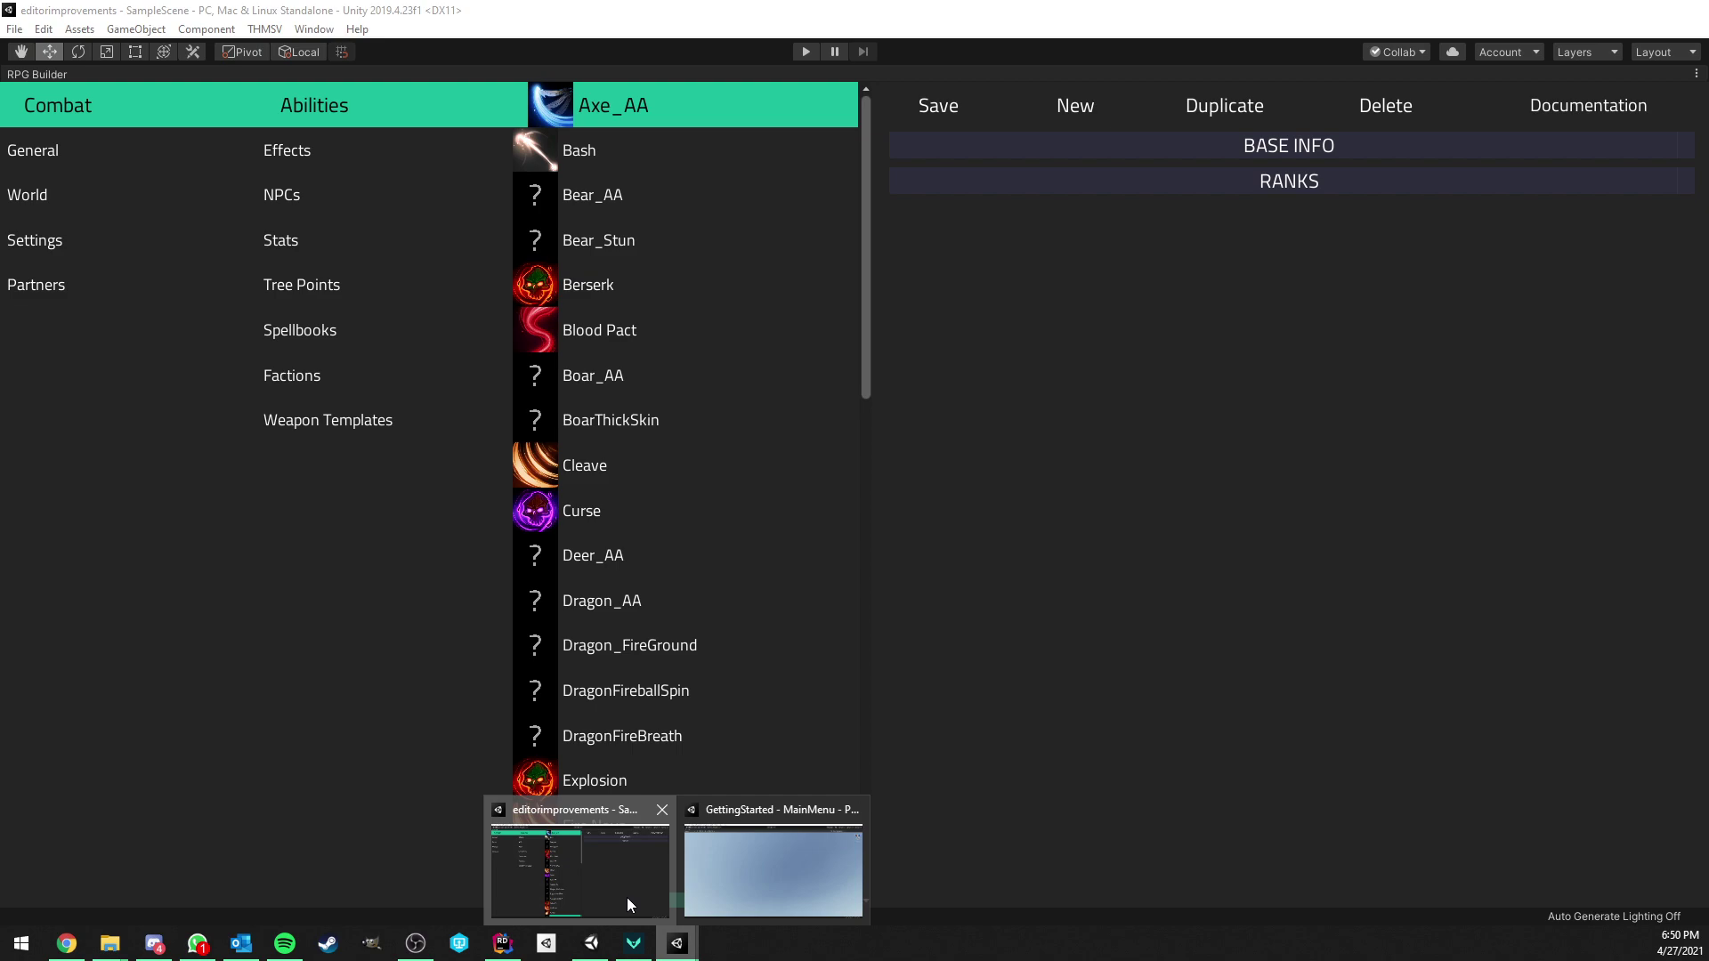
click(627, 899)
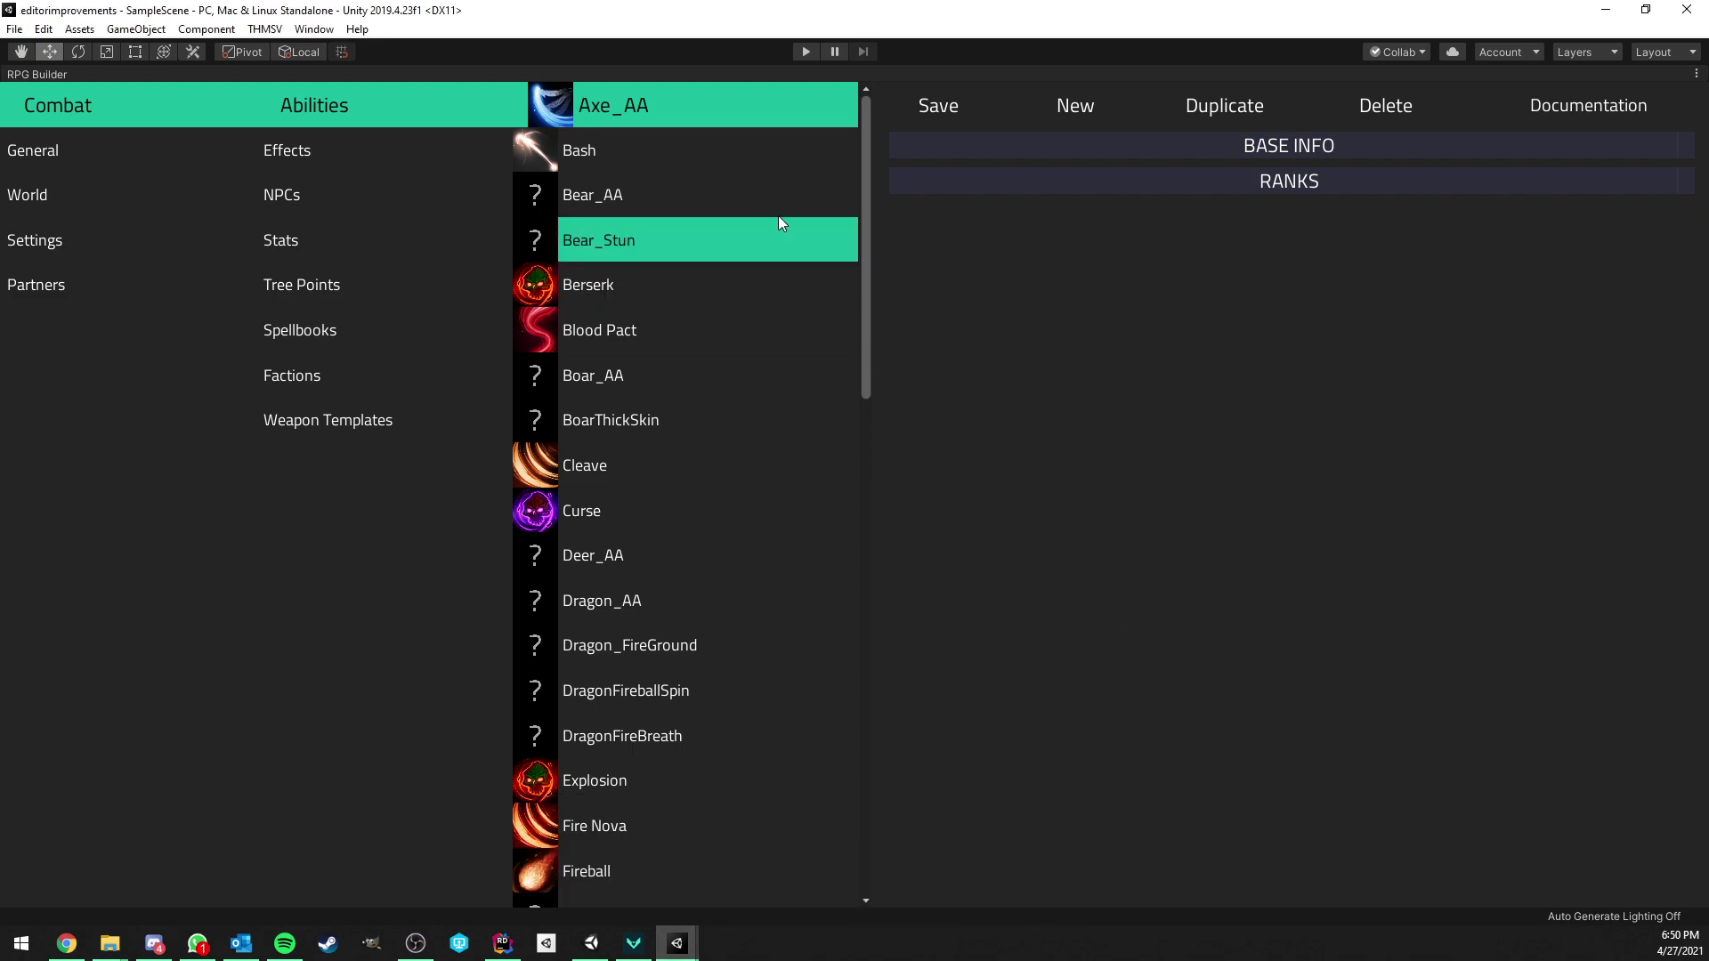
click(990, 150)
click(995, 150)
click(1006, 178)
Compare with GettingStarted by scrolling down its Axe_AA ranks
mouse_move(678, 944)
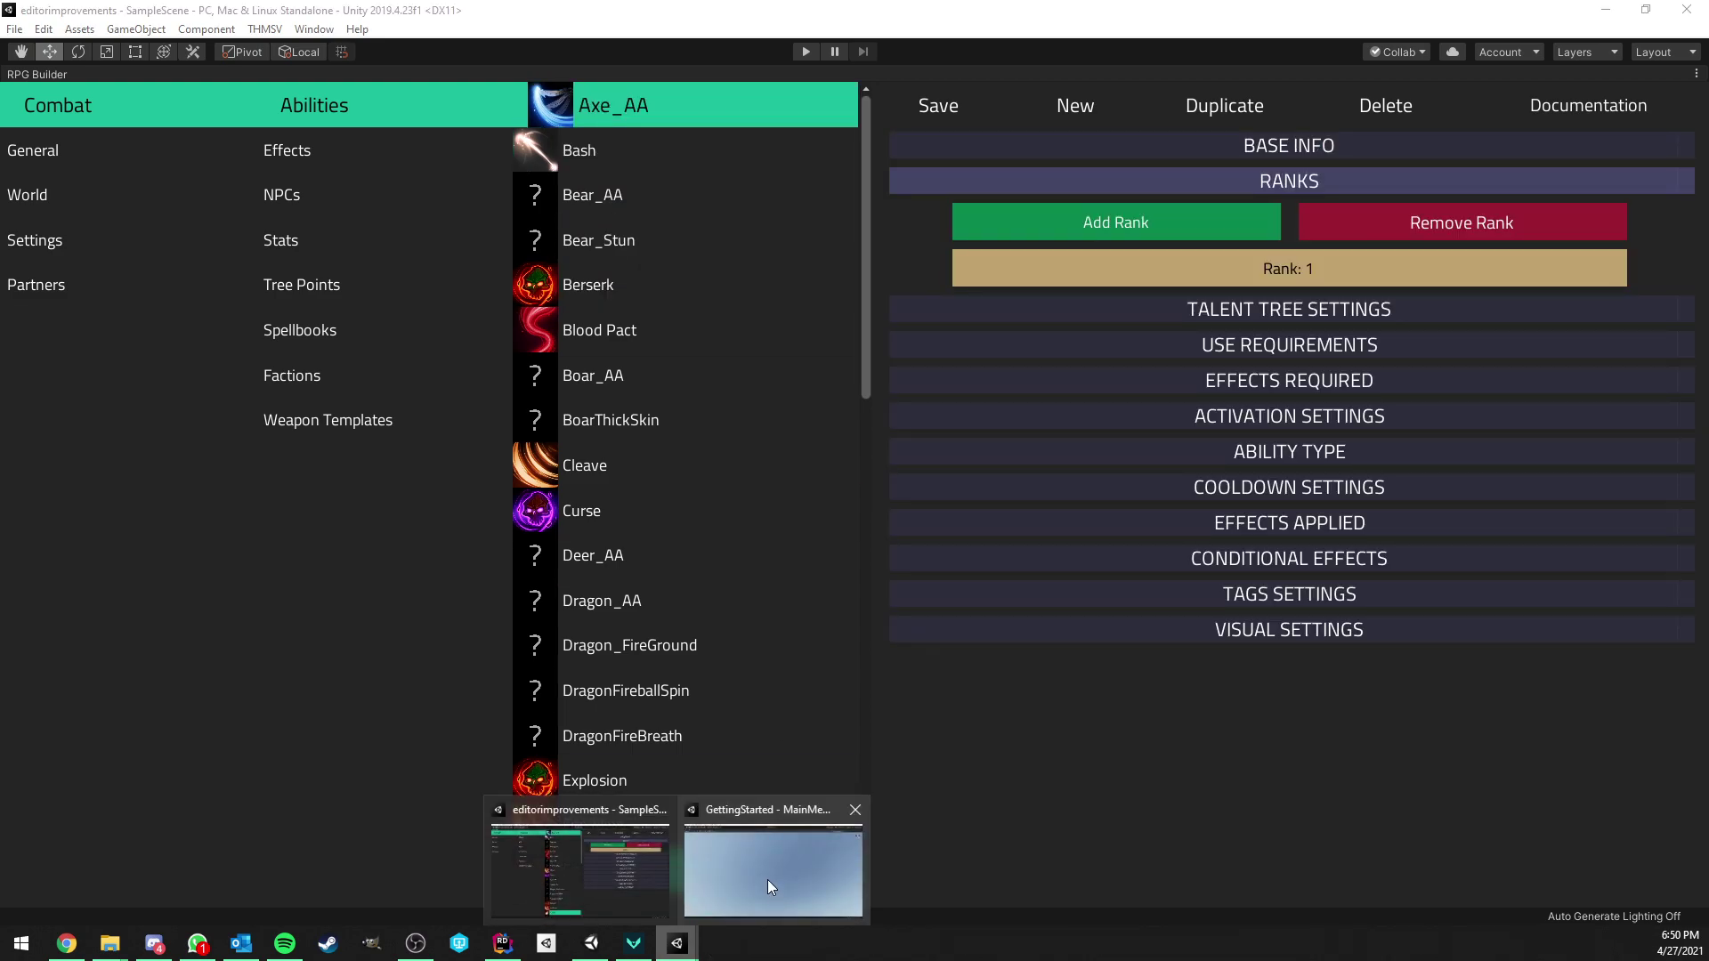
click(768, 879)
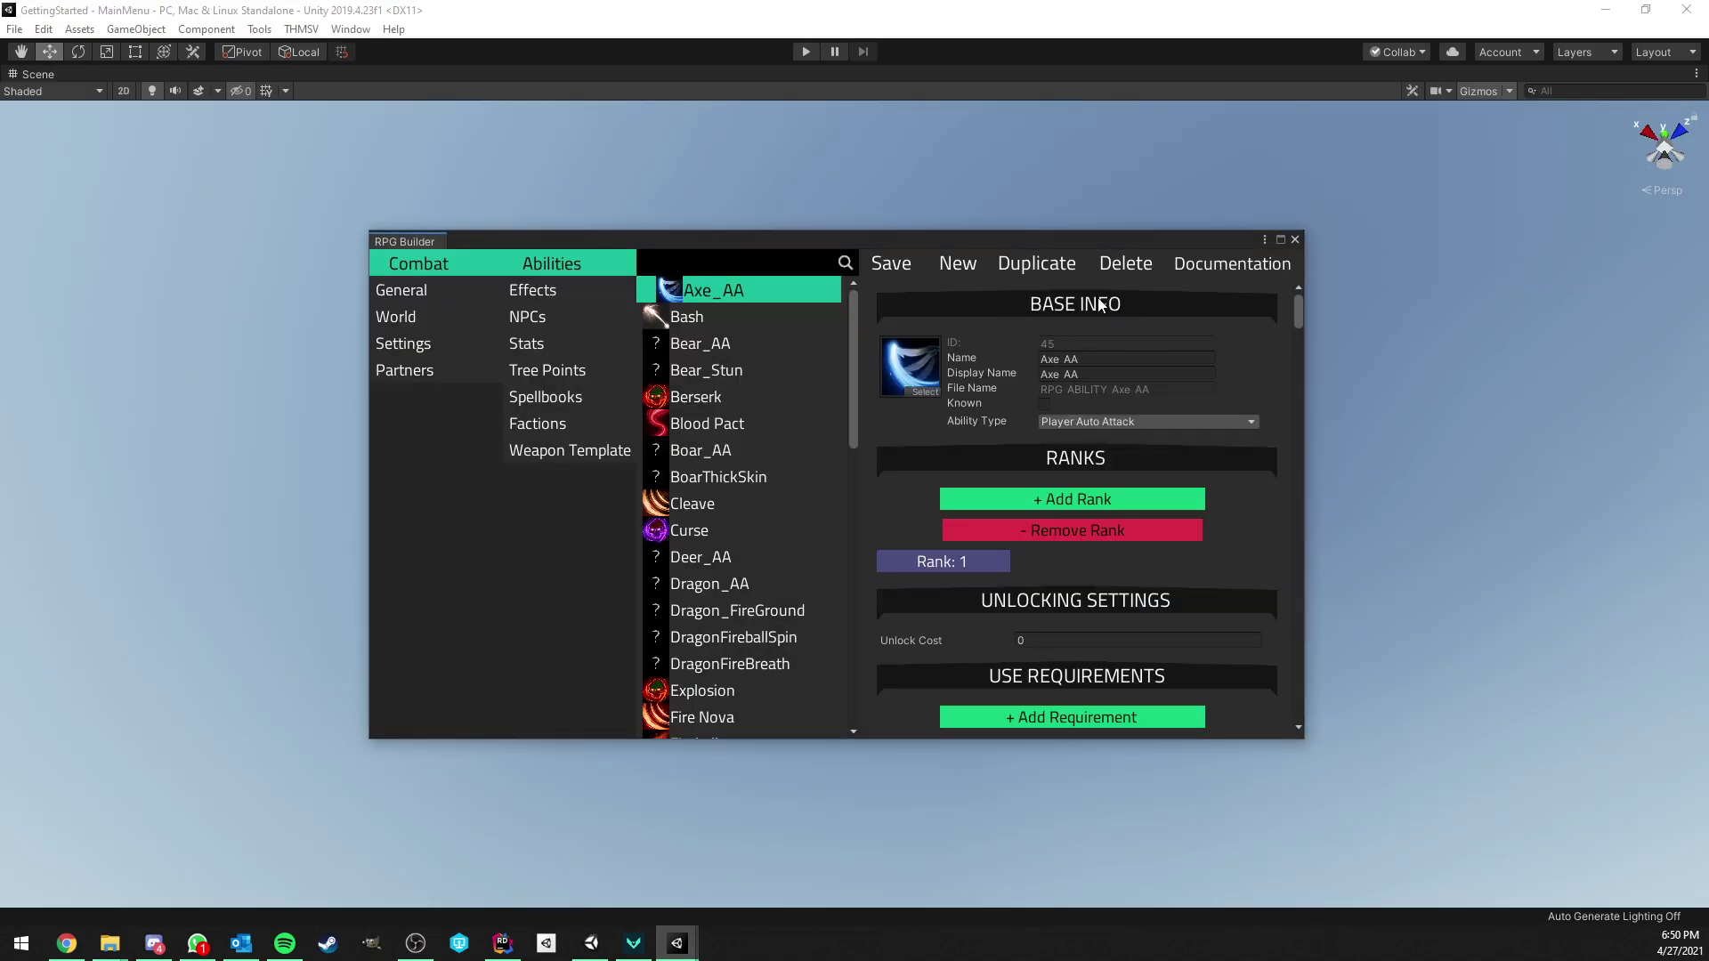
scroll(1064, 465, down, 3)
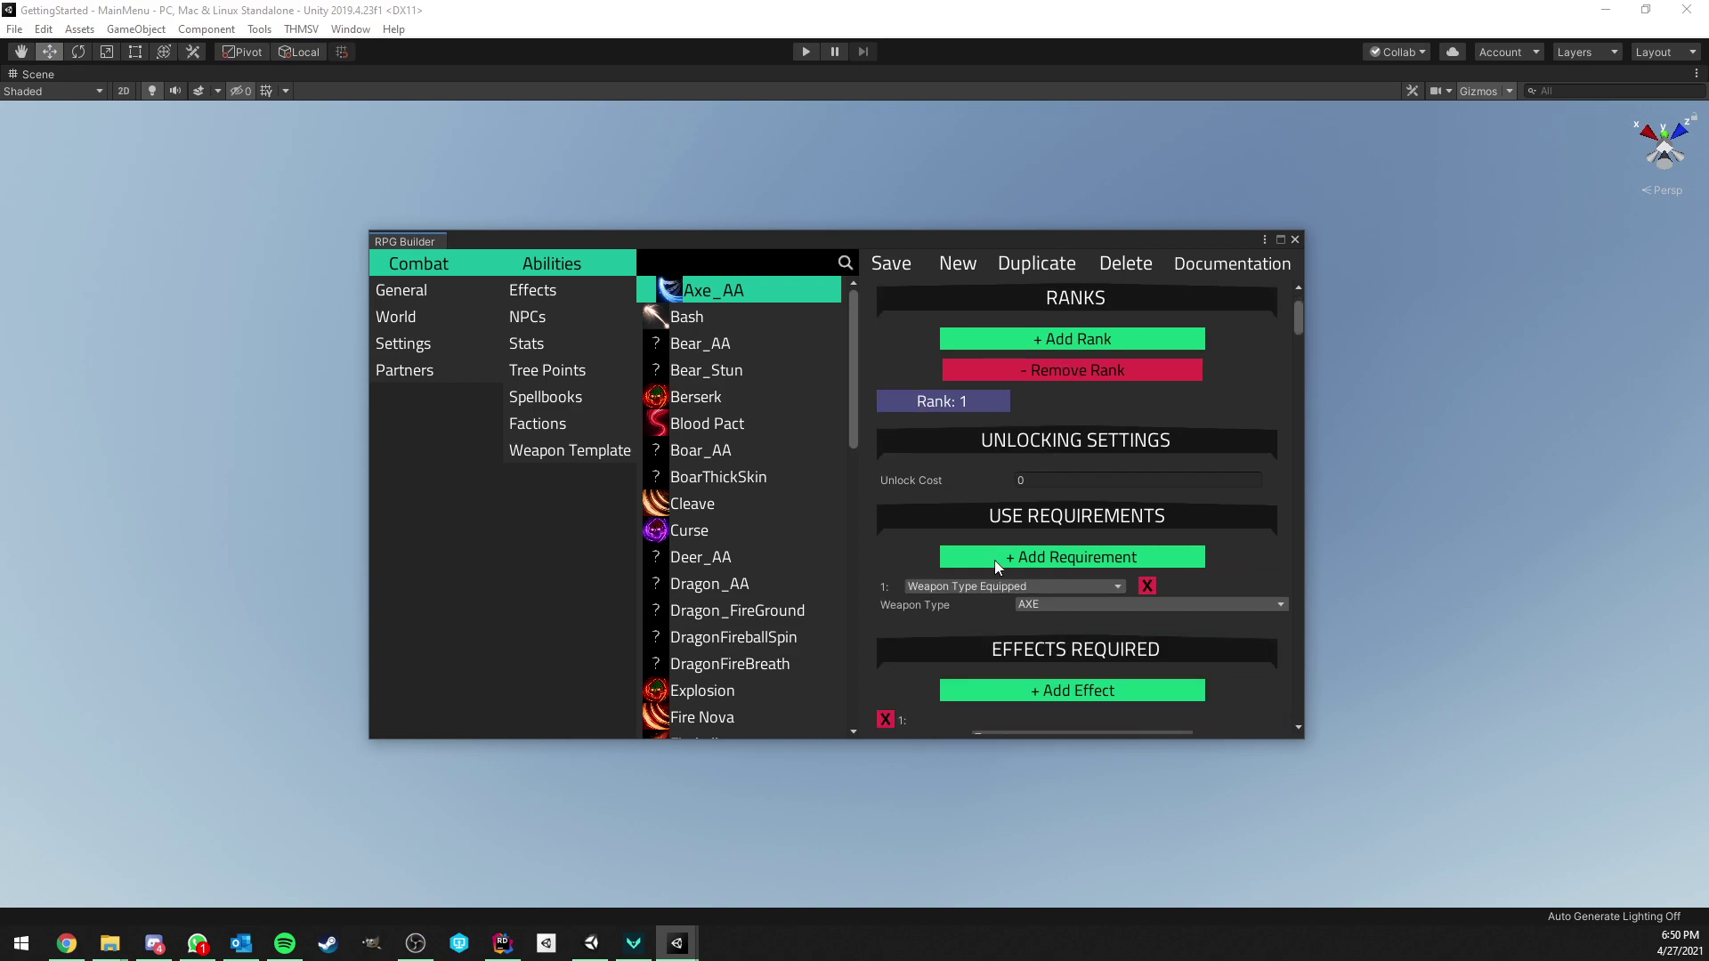
scroll(995, 559, down, 1)
Back in editorimprovements, collapse Ranks, then expand Base Info and Ranks
mouse_move(677, 944)
click(611, 881)
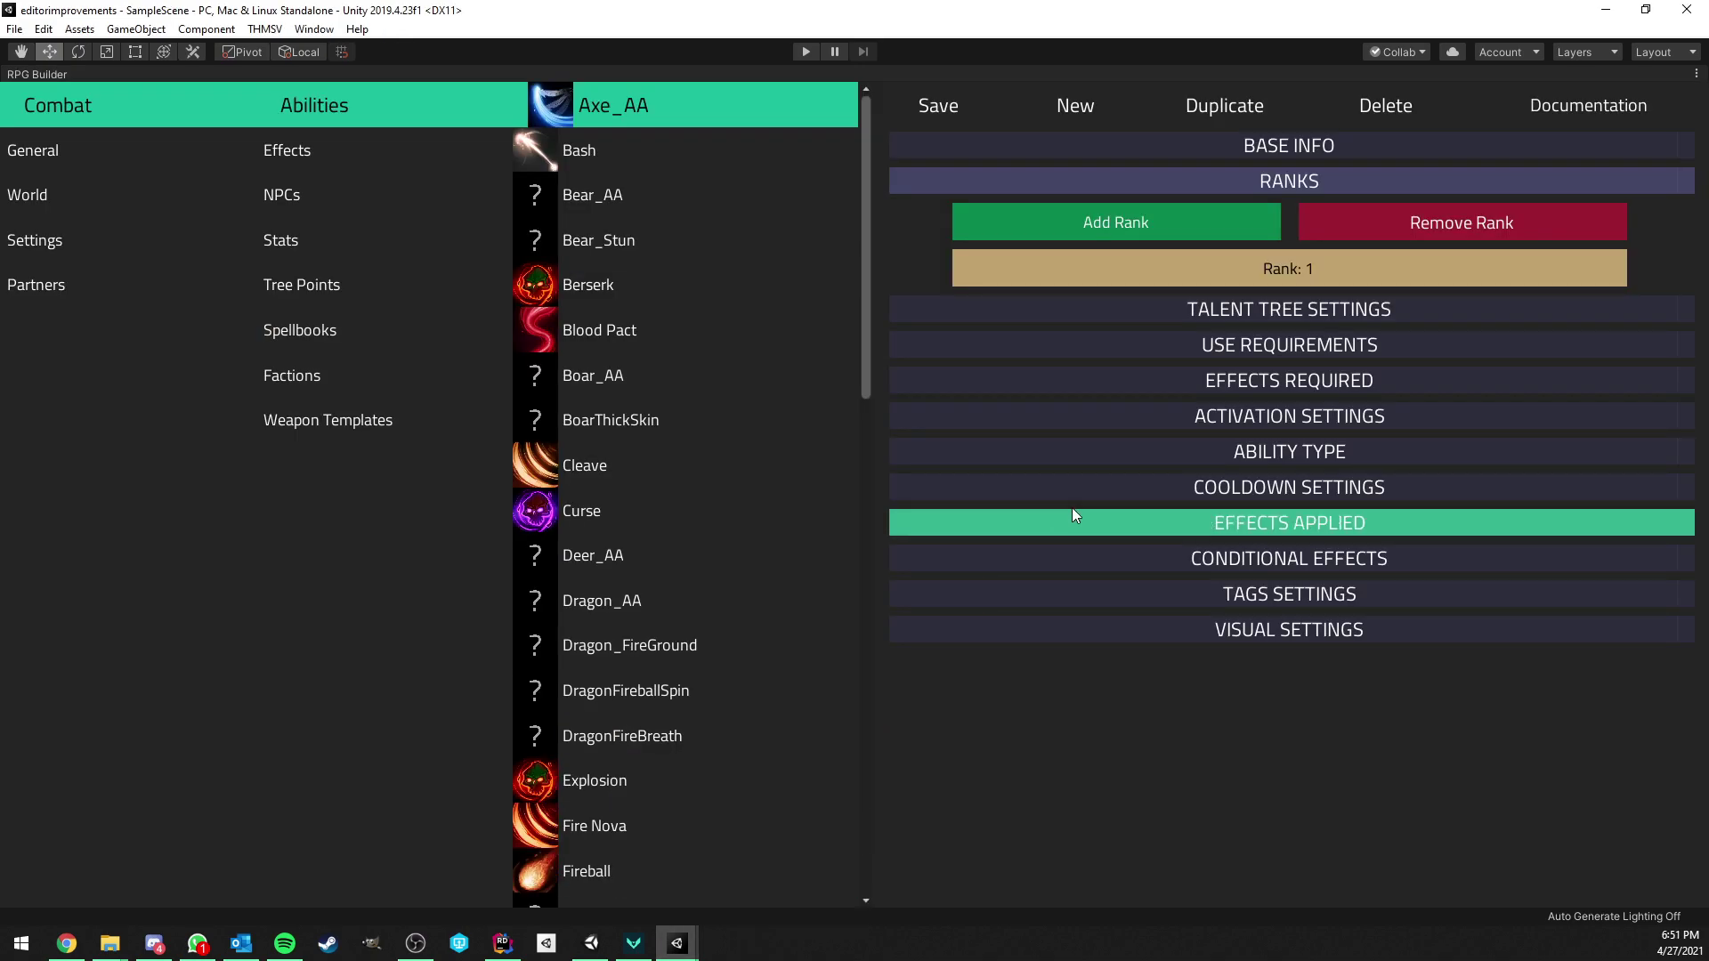
click(1238, 180)
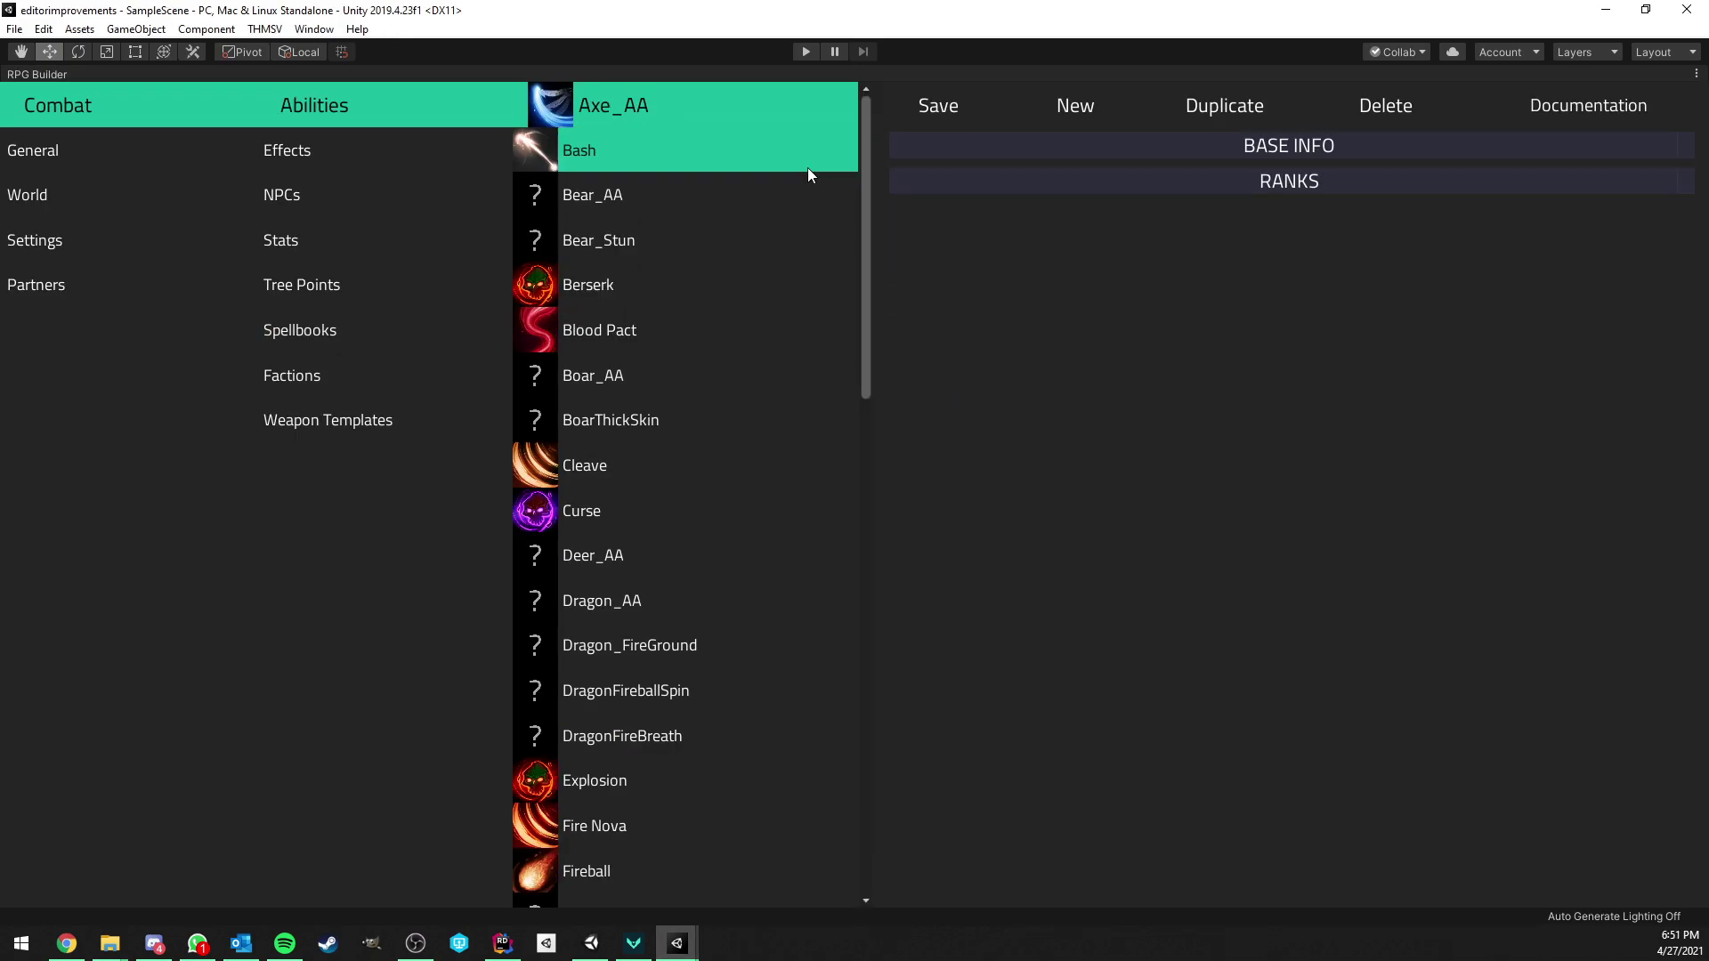
click(1204, 139)
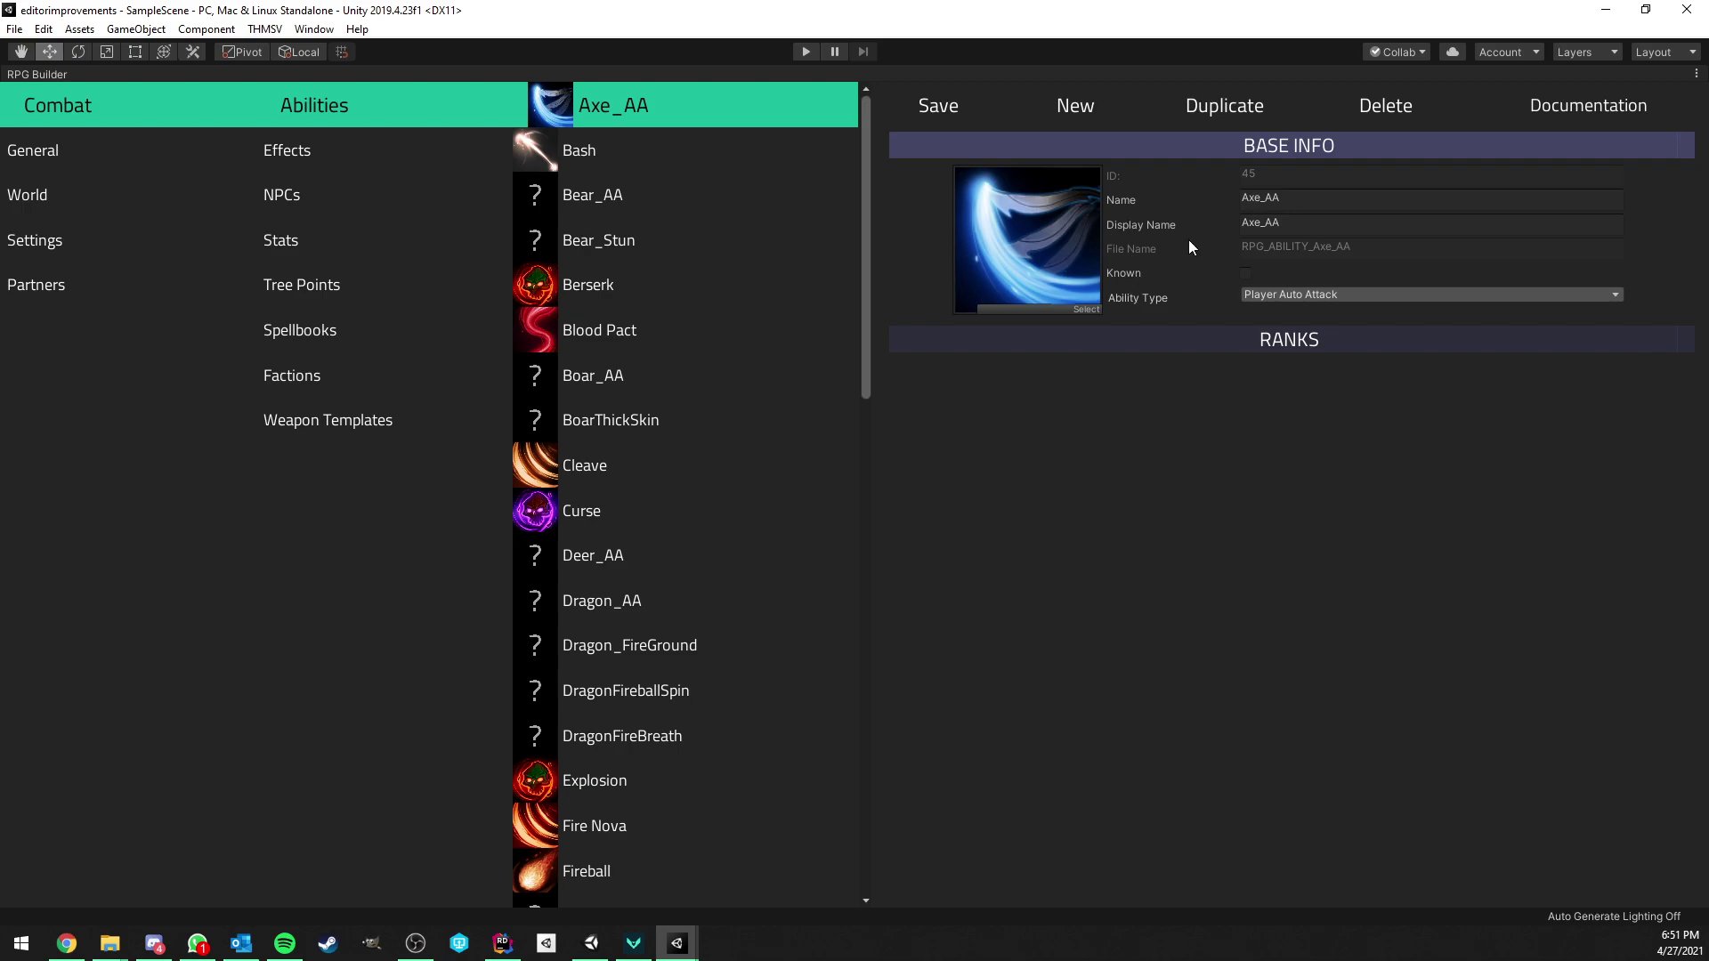
click(1198, 341)
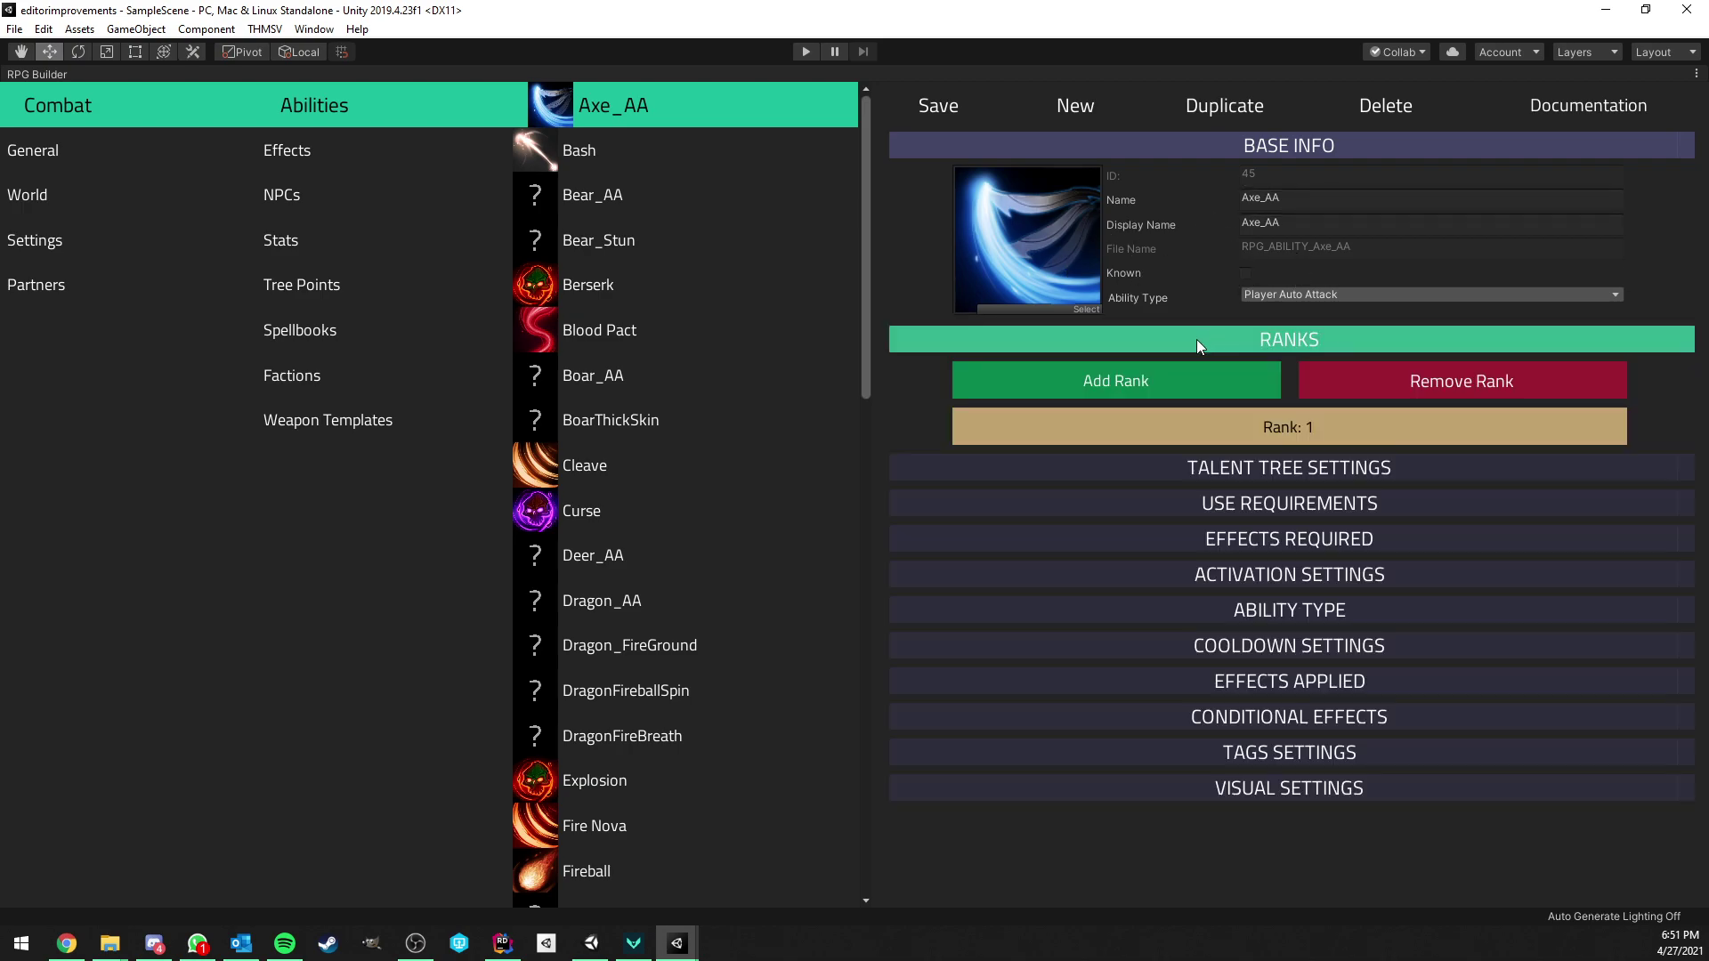
Toggle Rank 1's settings sections open and closed several times
click(1242, 440)
click(1239, 437)
click(1238, 434)
click(1238, 433)
click(1226, 436)
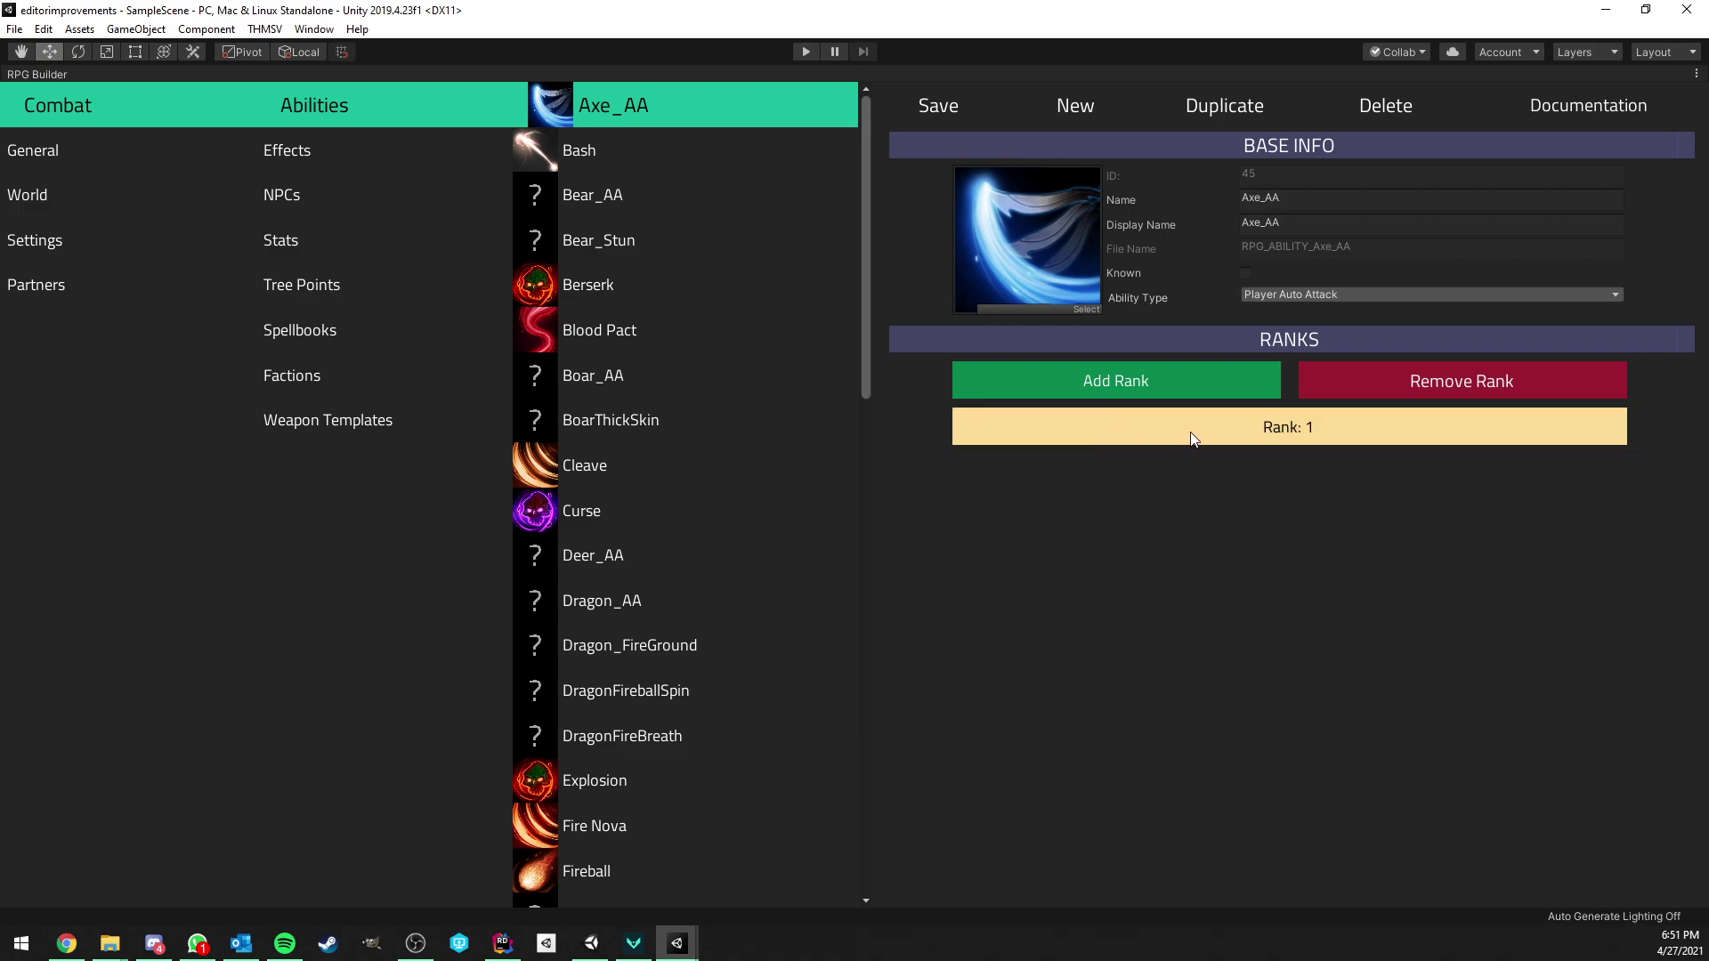
Add ranks 2 and 3 to Axe_AA, browse their settings, and leave Rank 1 expanded
click(1171, 383)
click(1171, 383)
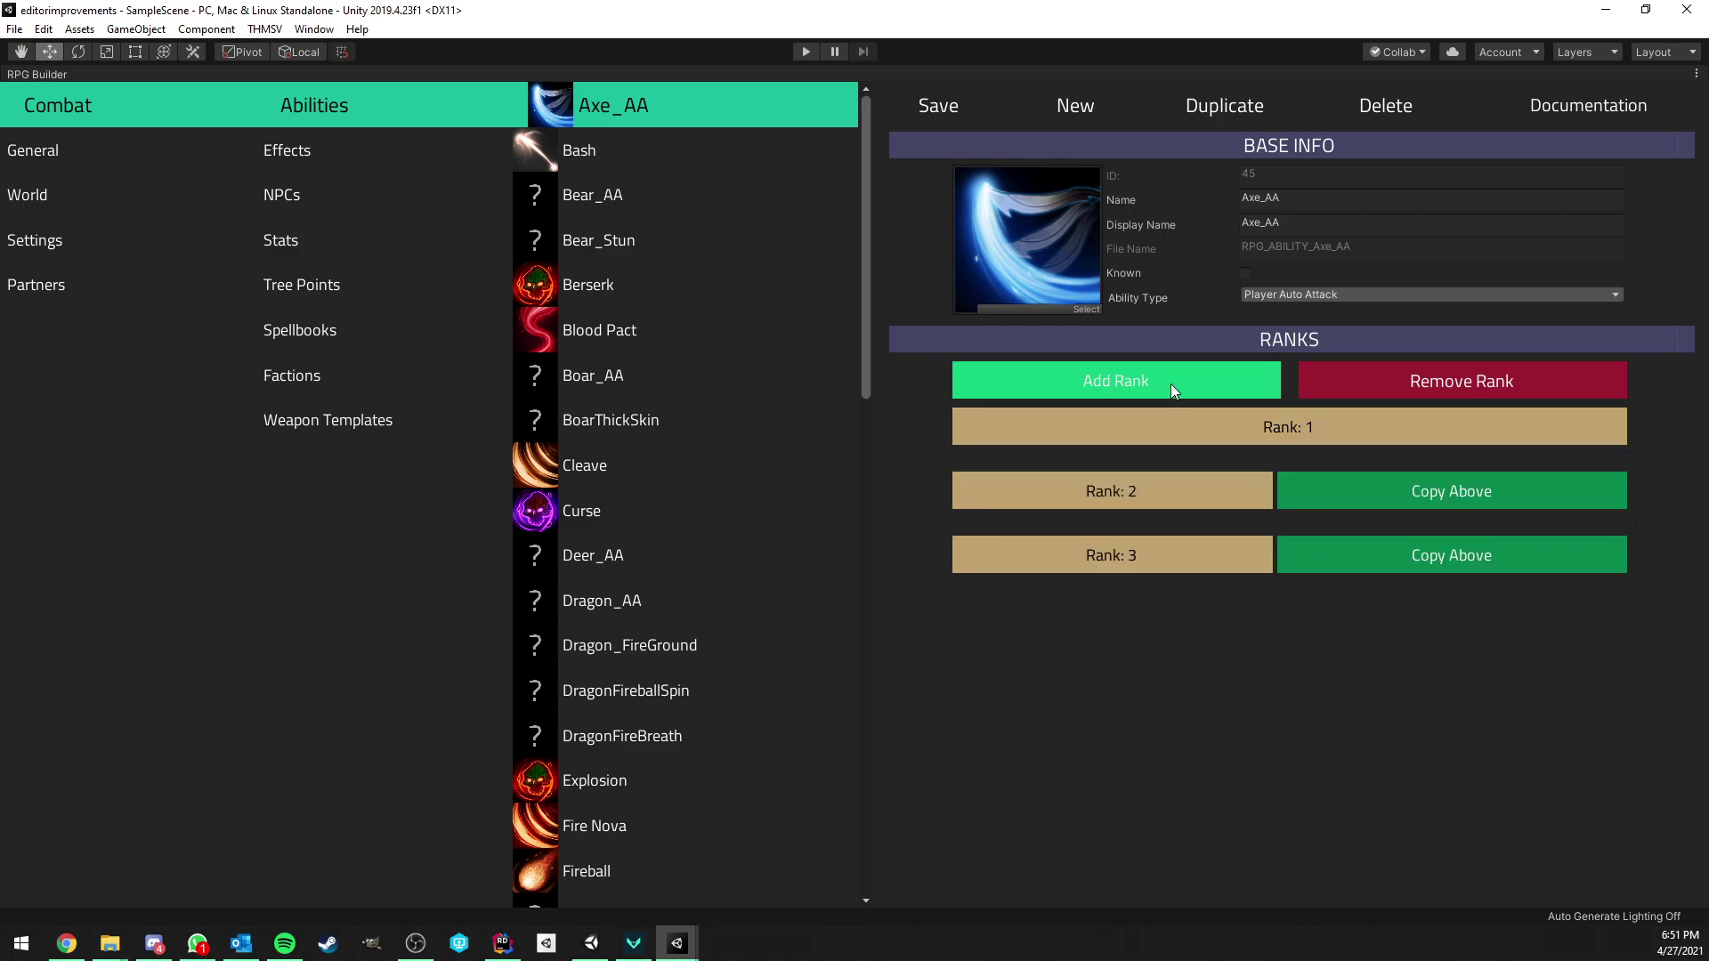
click(1157, 485)
scroll(1163, 494, down, 1)
click(1123, 868)
scroll(1124, 724, down, 8)
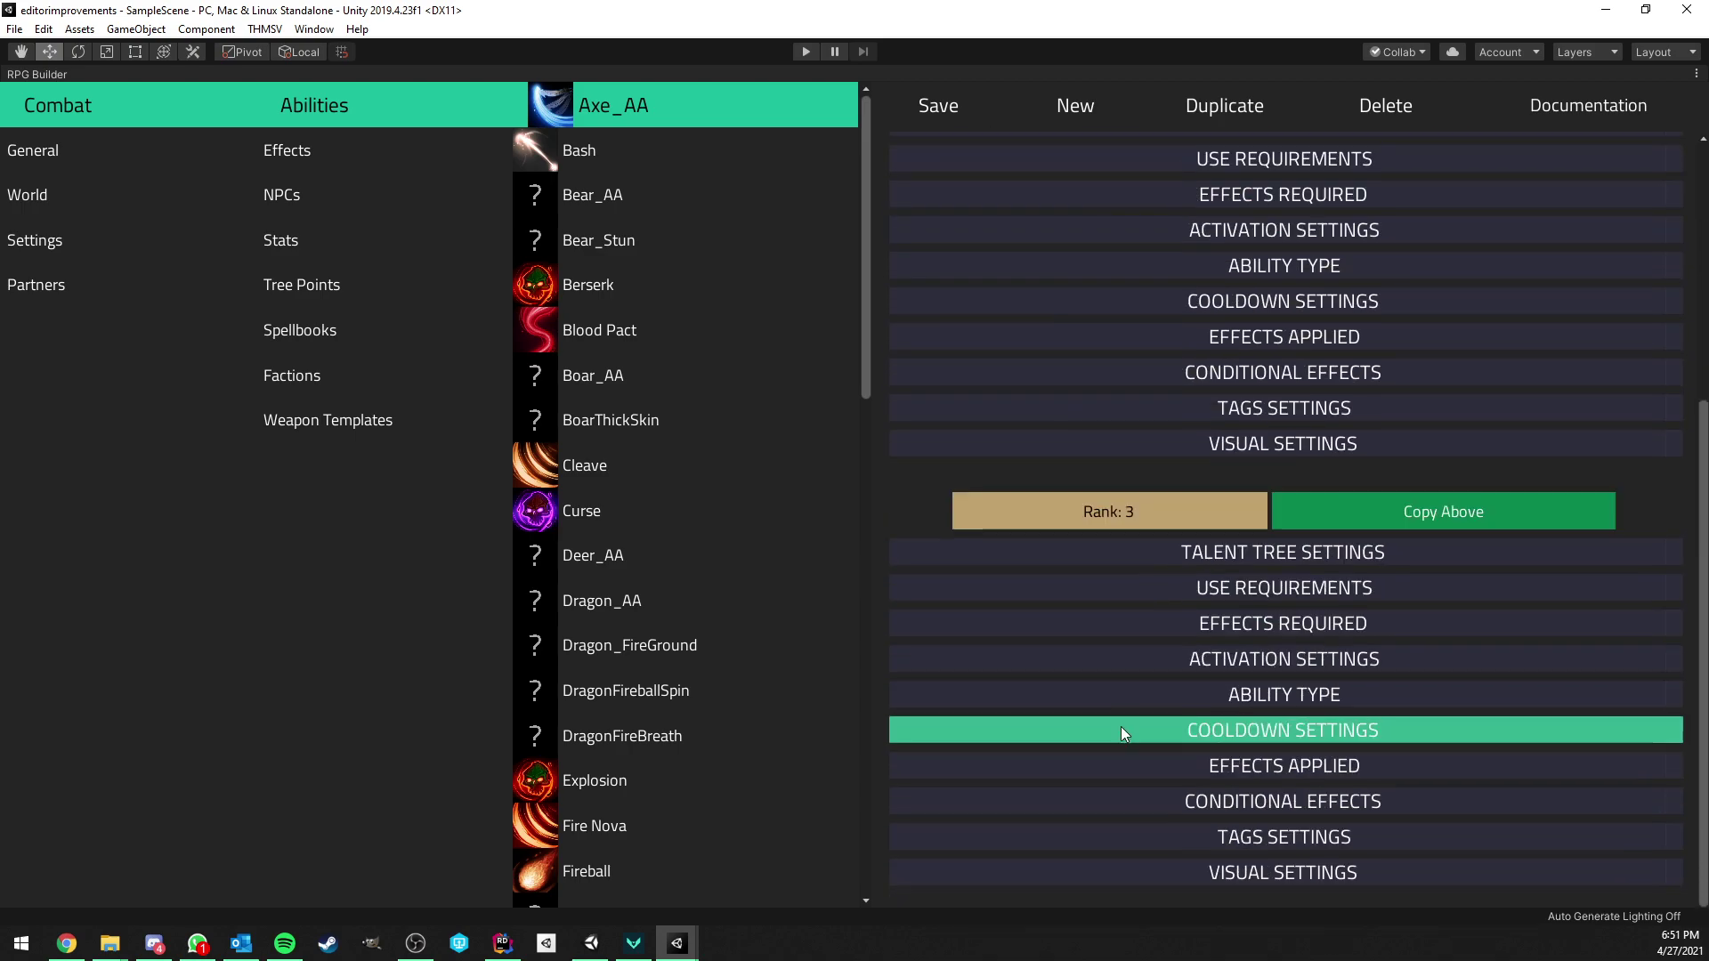
scroll(1145, 695, up, 9)
click(1136, 487)
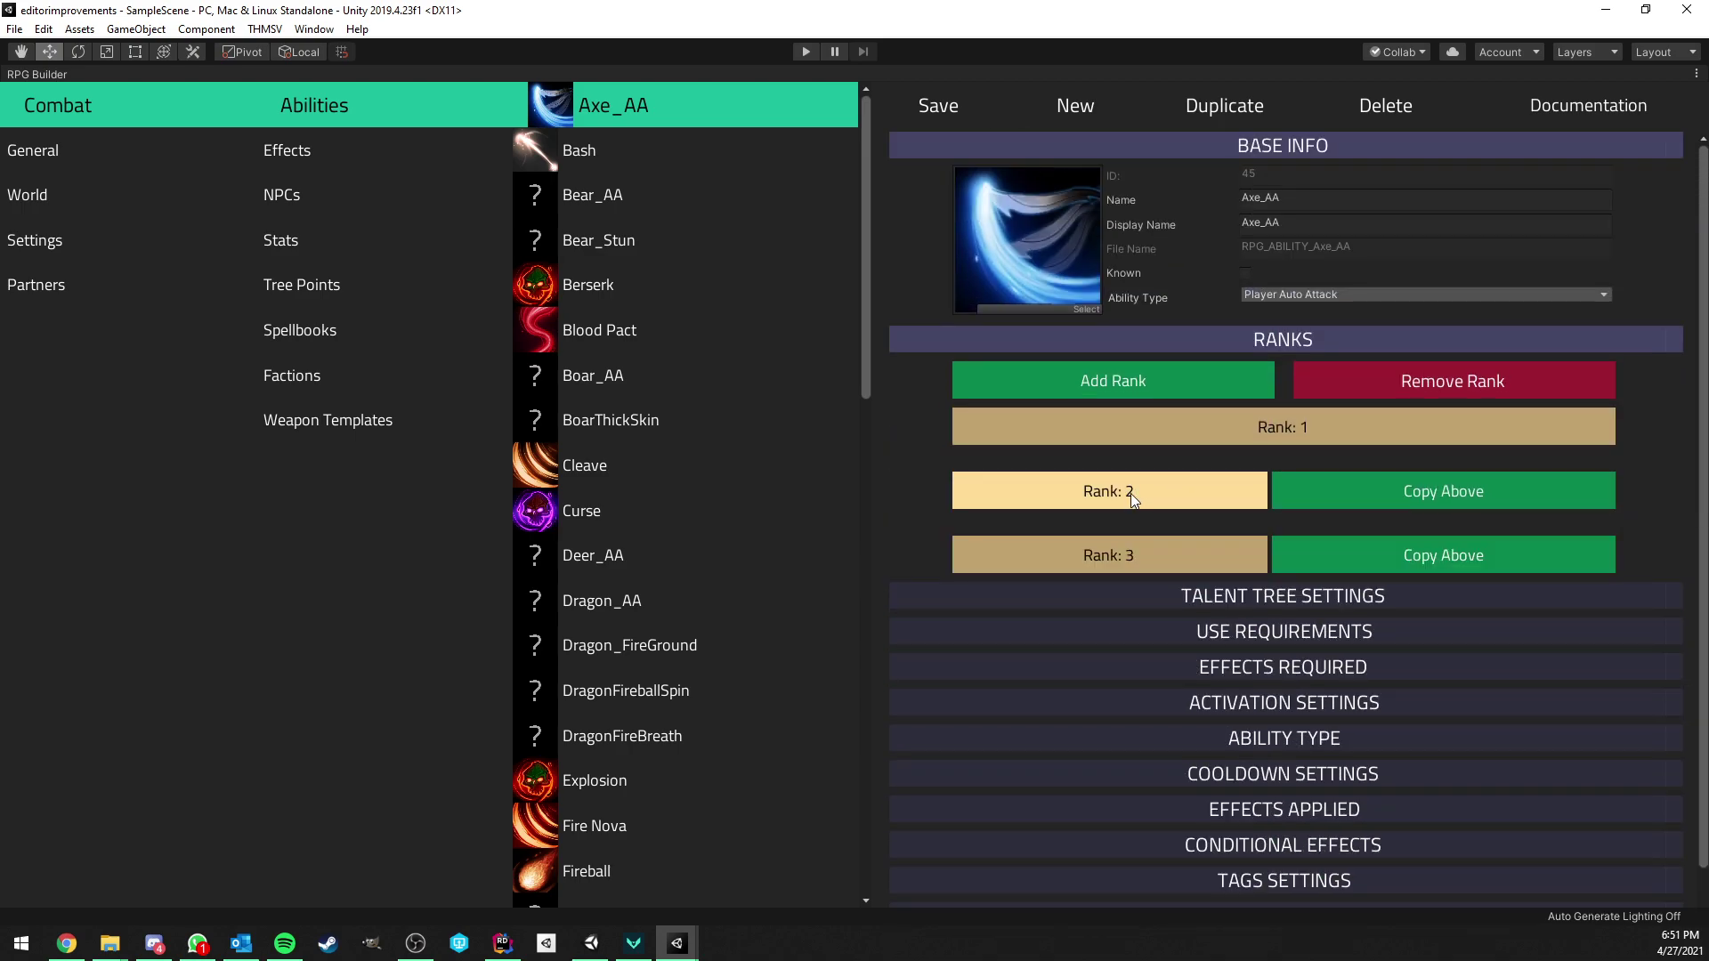
click(1160, 428)
Toggle Talent Tree Settings, expand Use Requirements and add two empty Item requirements
scroll(1171, 437, down, 1)
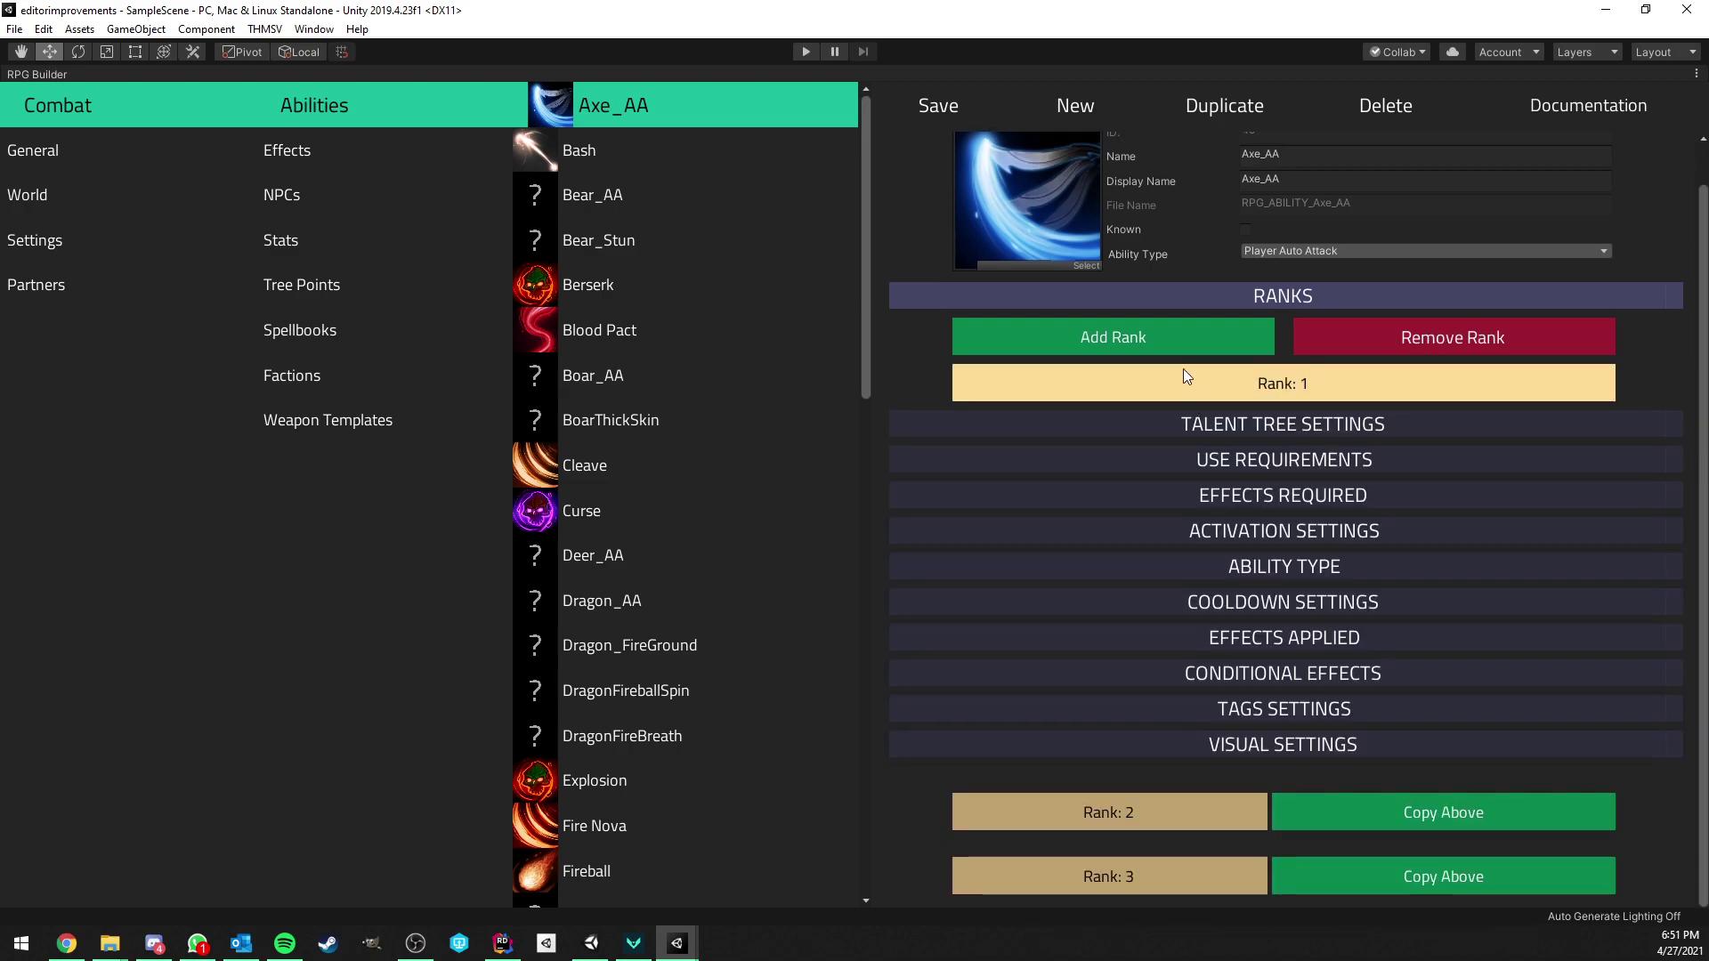
click(1248, 423)
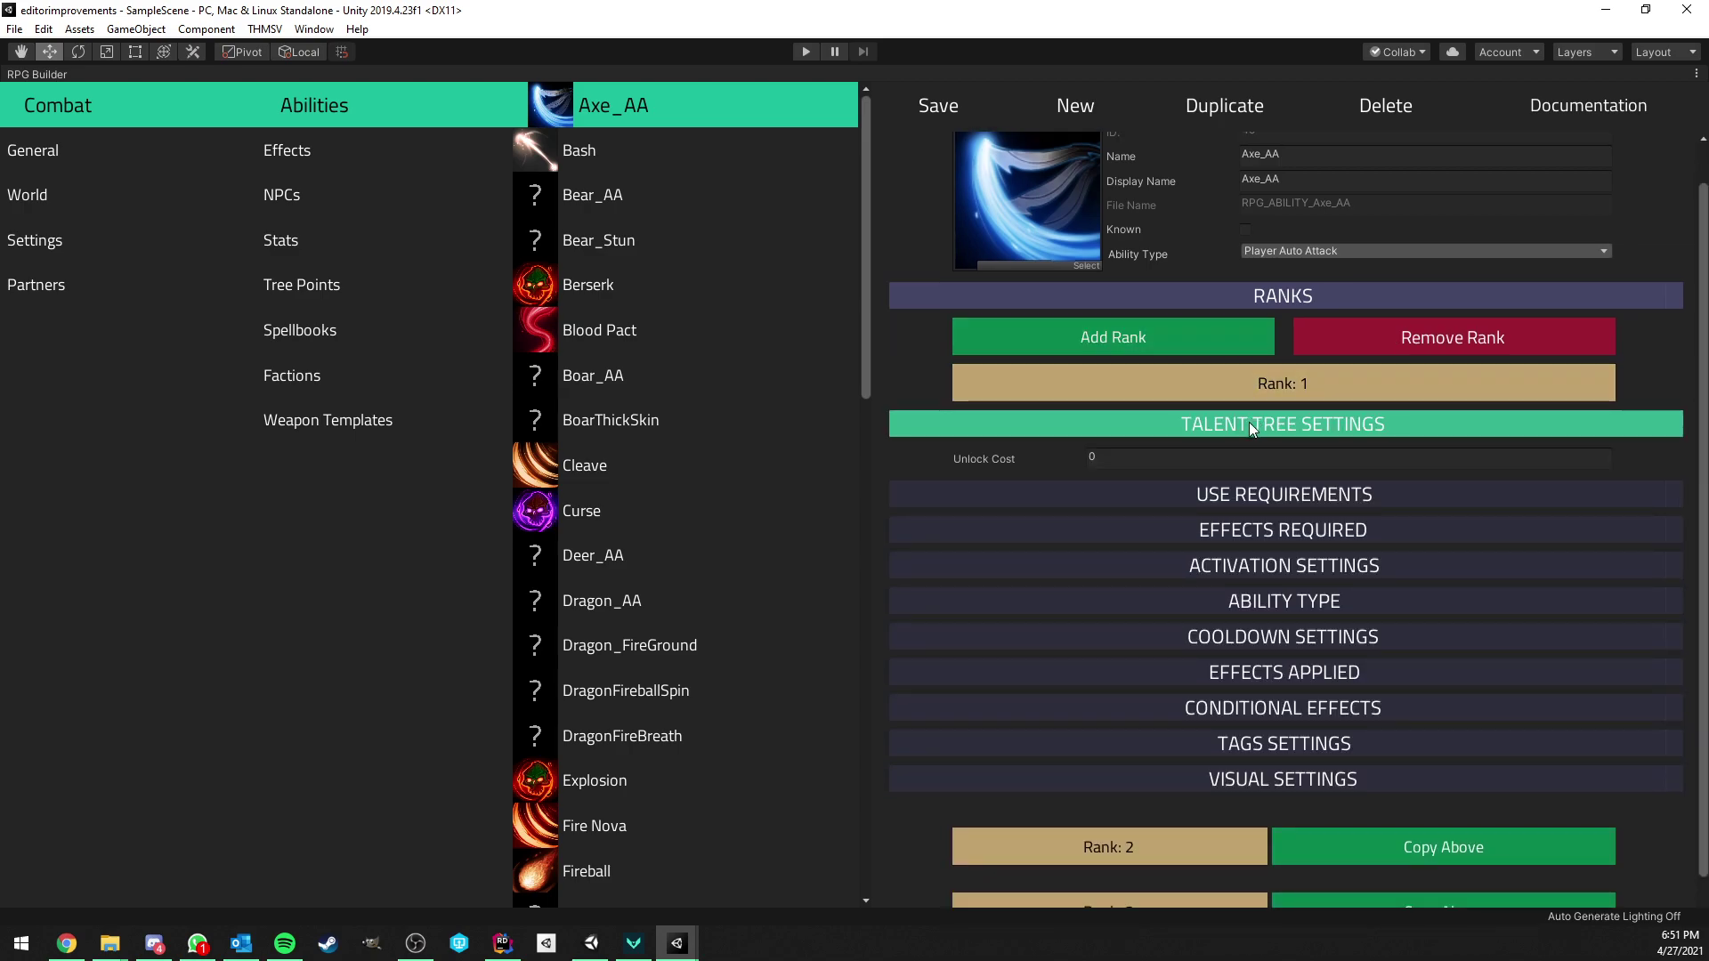
click(1249, 422)
click(1235, 455)
double_click(1237, 491)
scroll(1234, 478, down, 2)
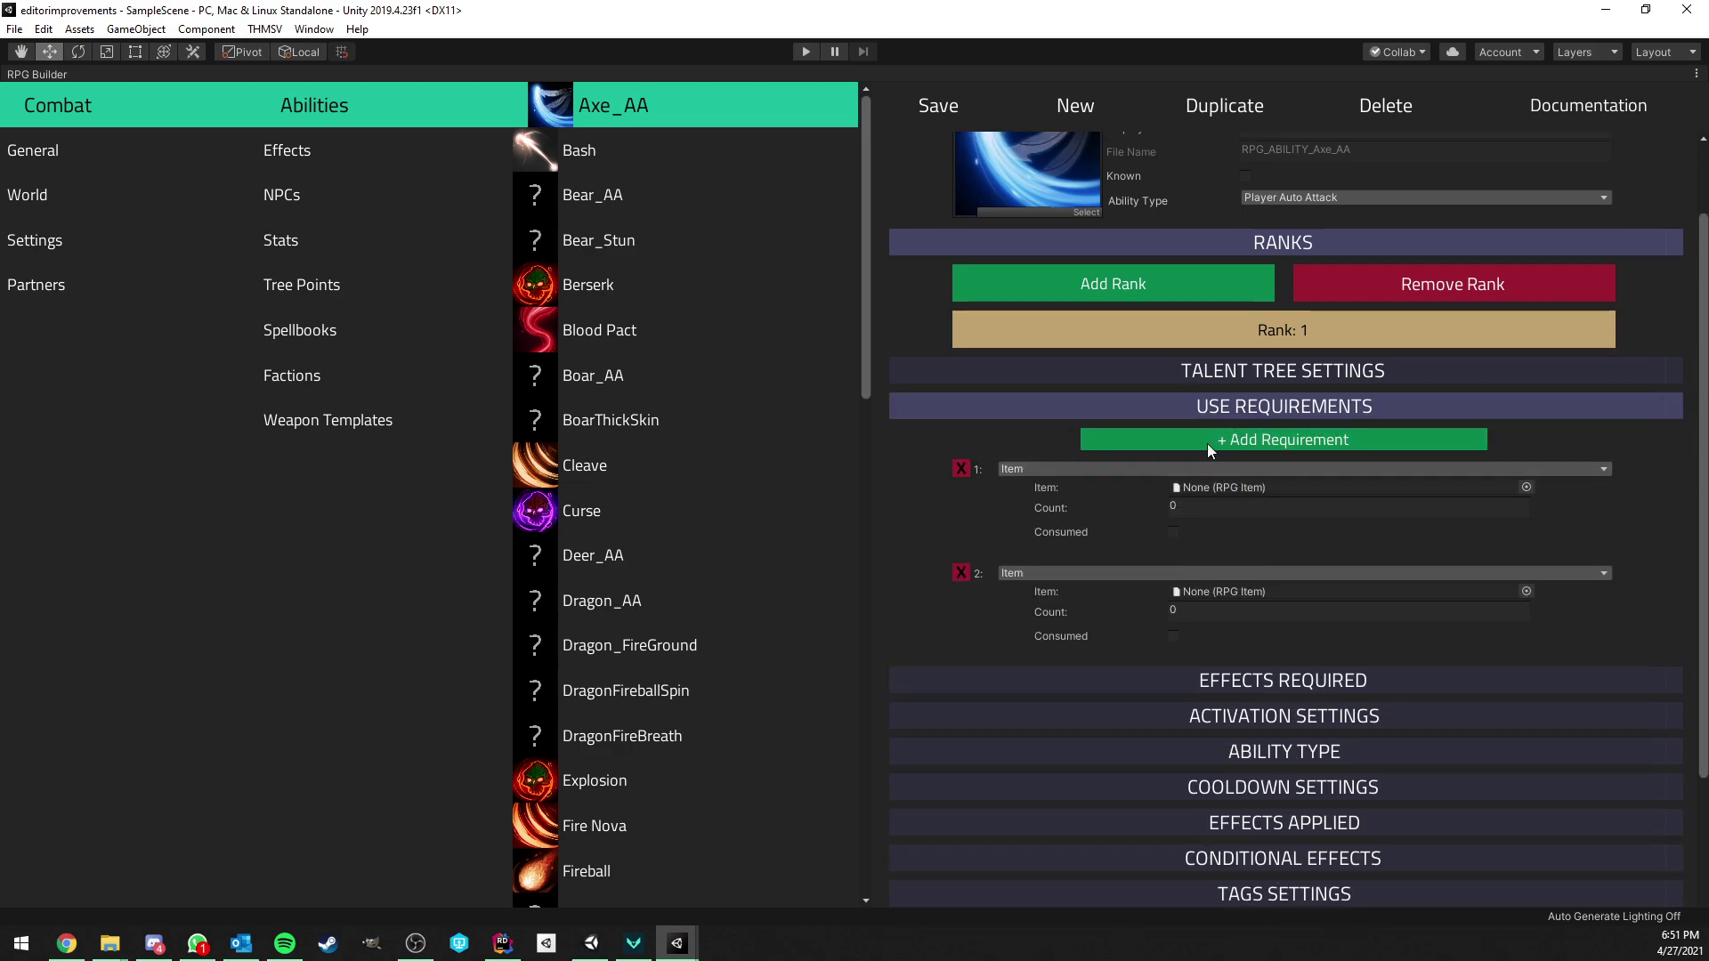
scroll(1127, 495, down, 2)
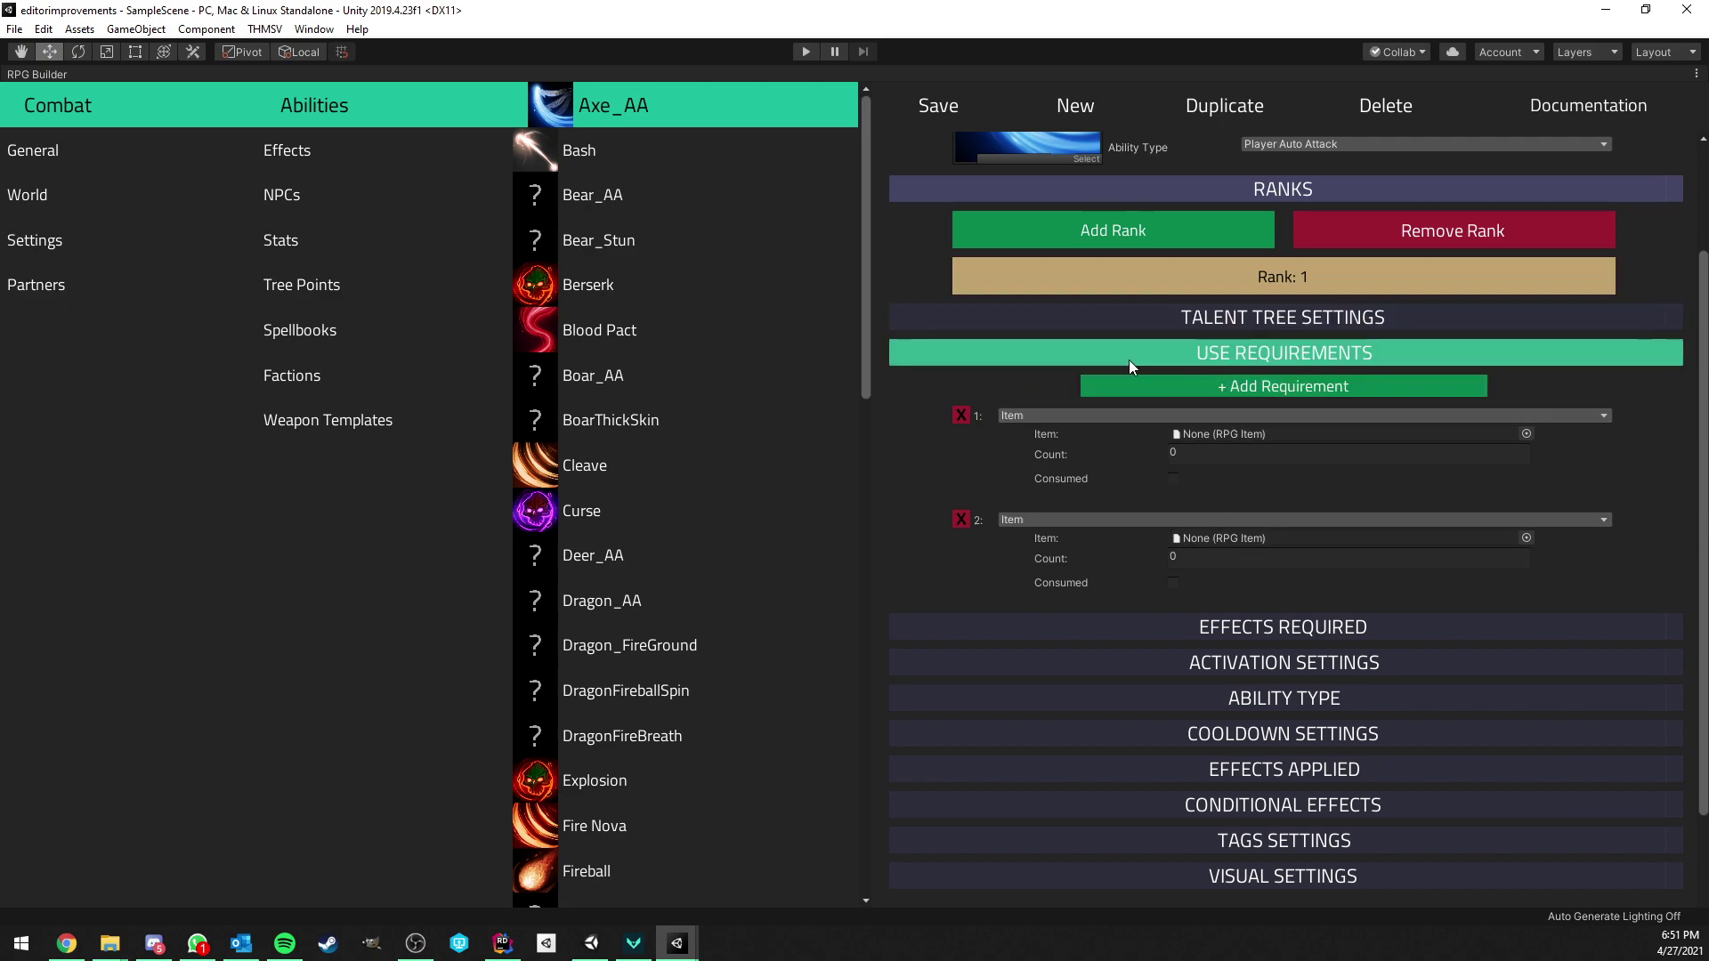
Expand Effects Required, add one required Target effect, and expand Activation Settings
click(1129, 614)
scroll(1128, 600, down, 6)
click(1195, 504)
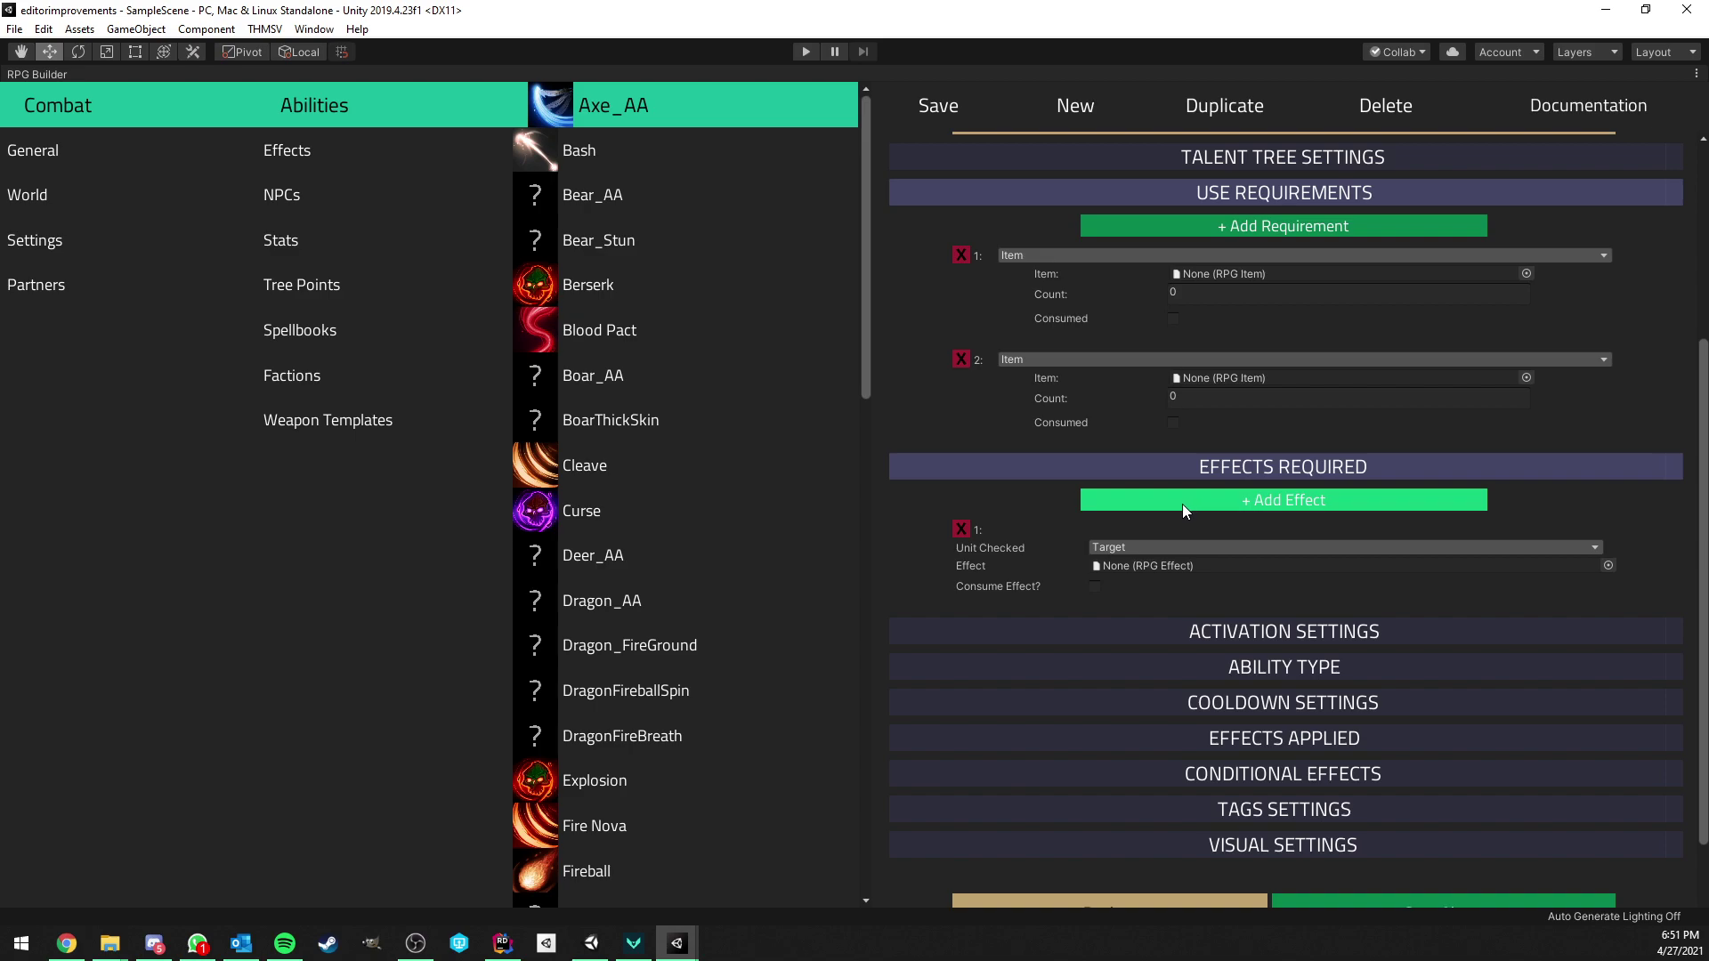
click(1182, 625)
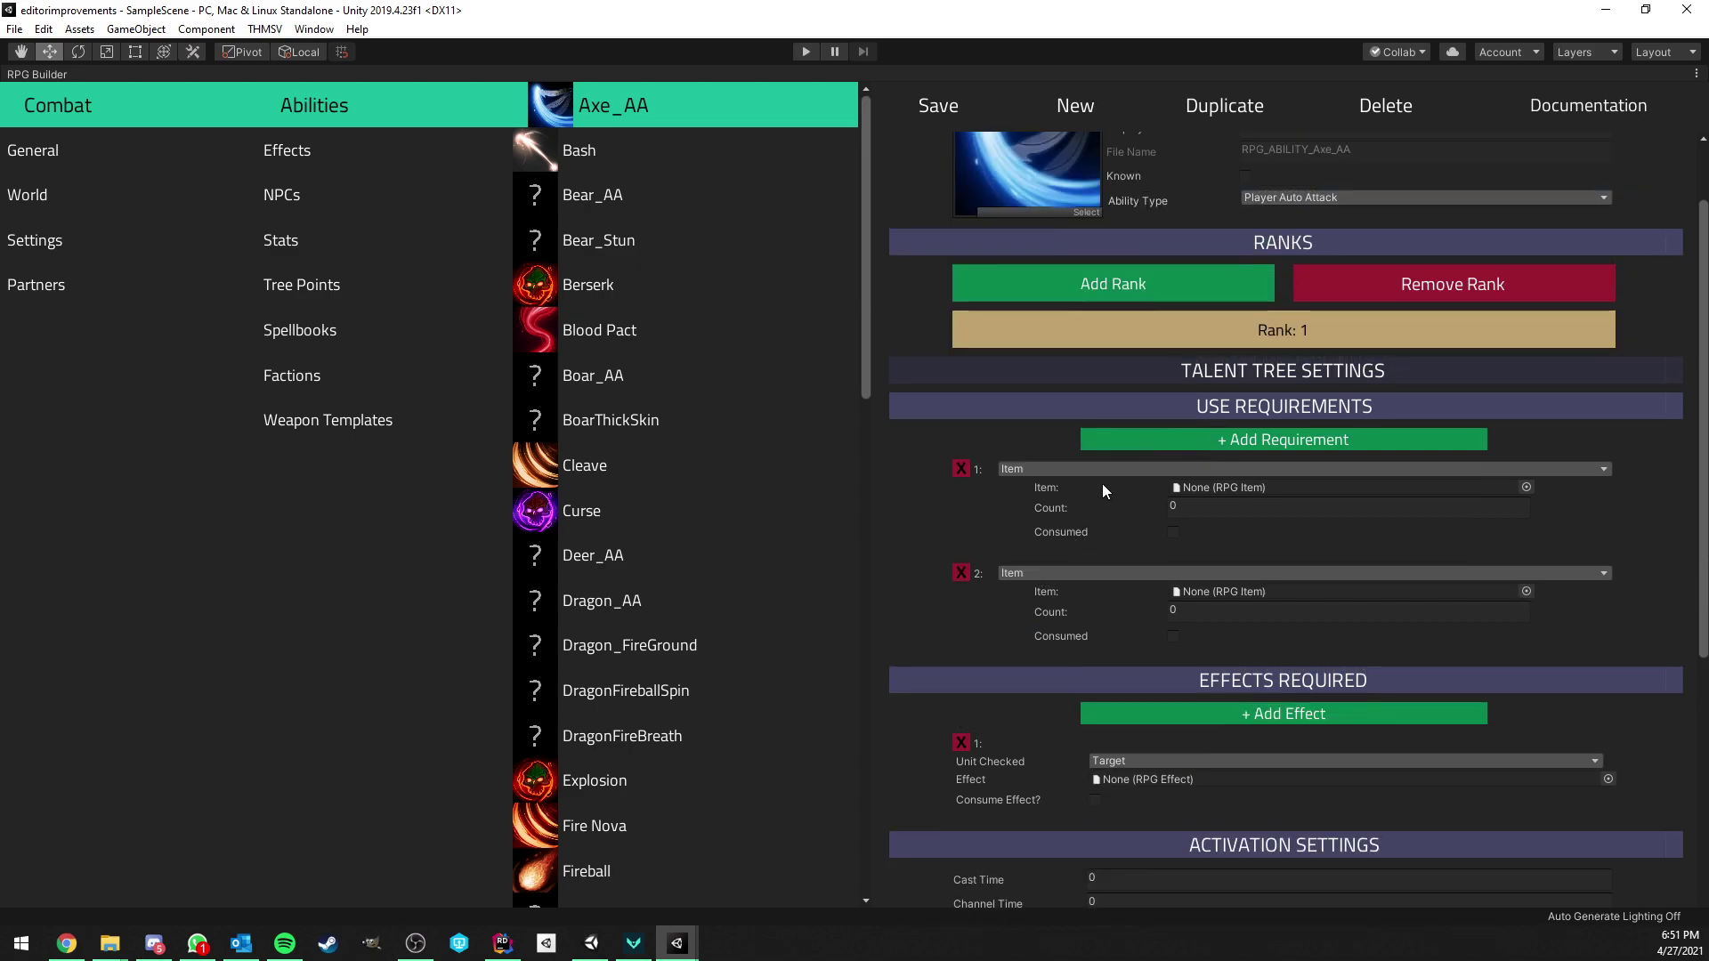
scroll(1033, 509, down, 2)
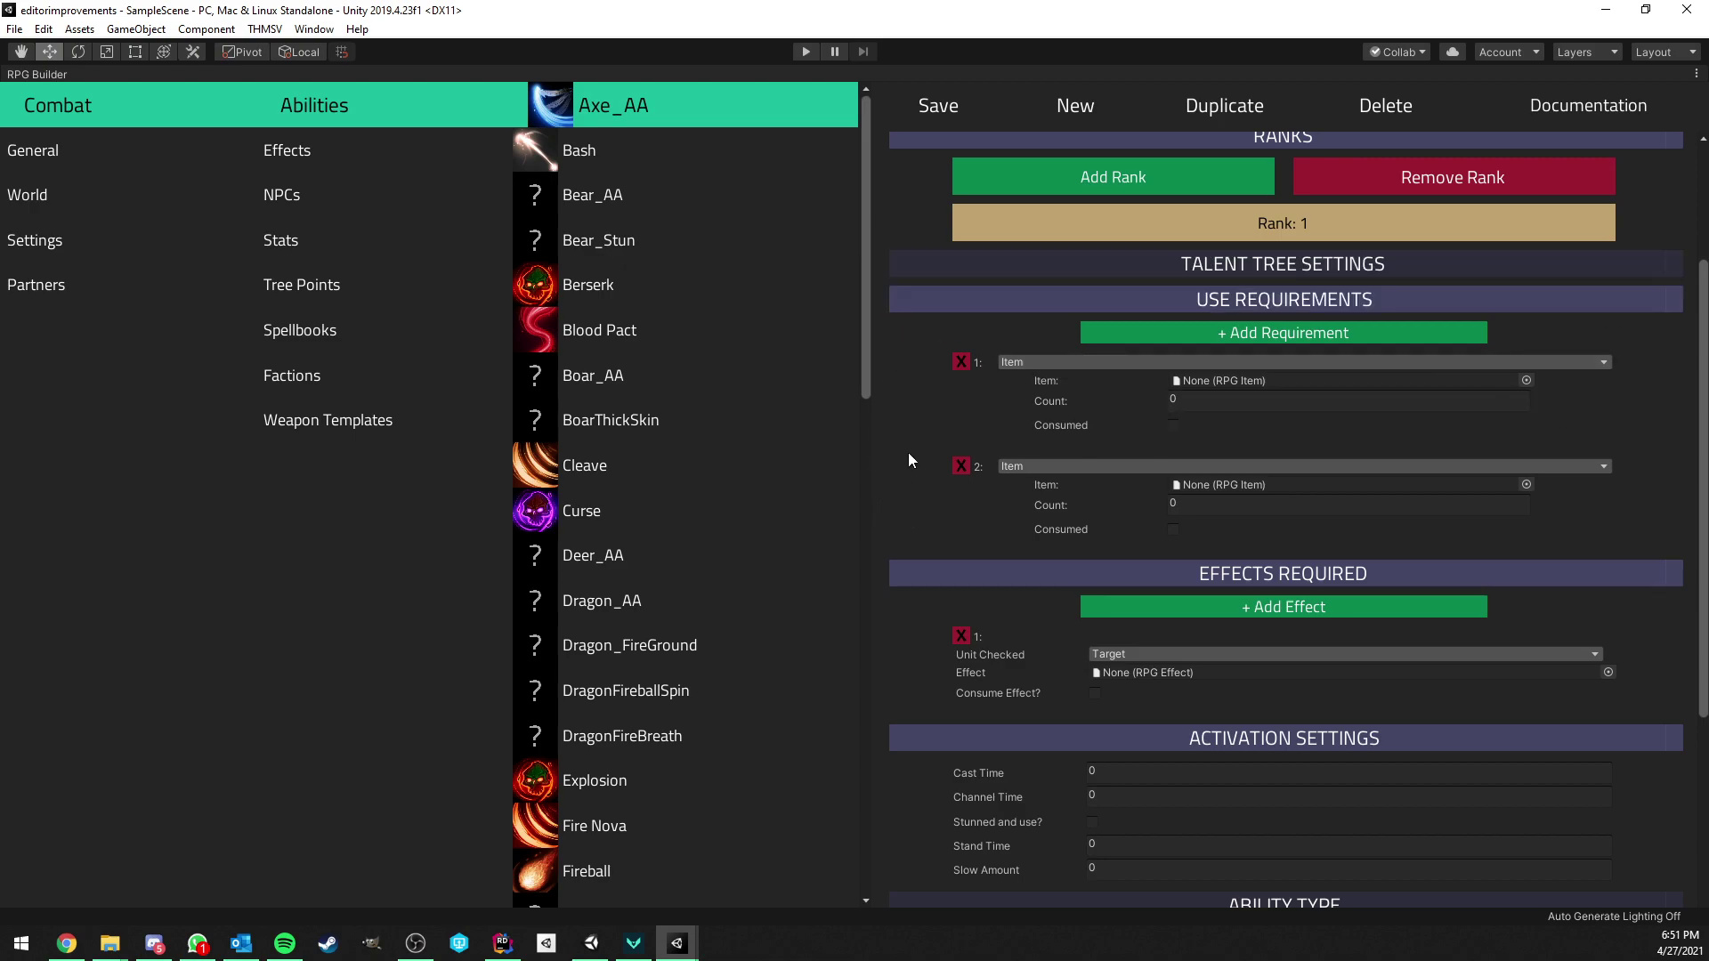
scroll(885, 508, down, 4)
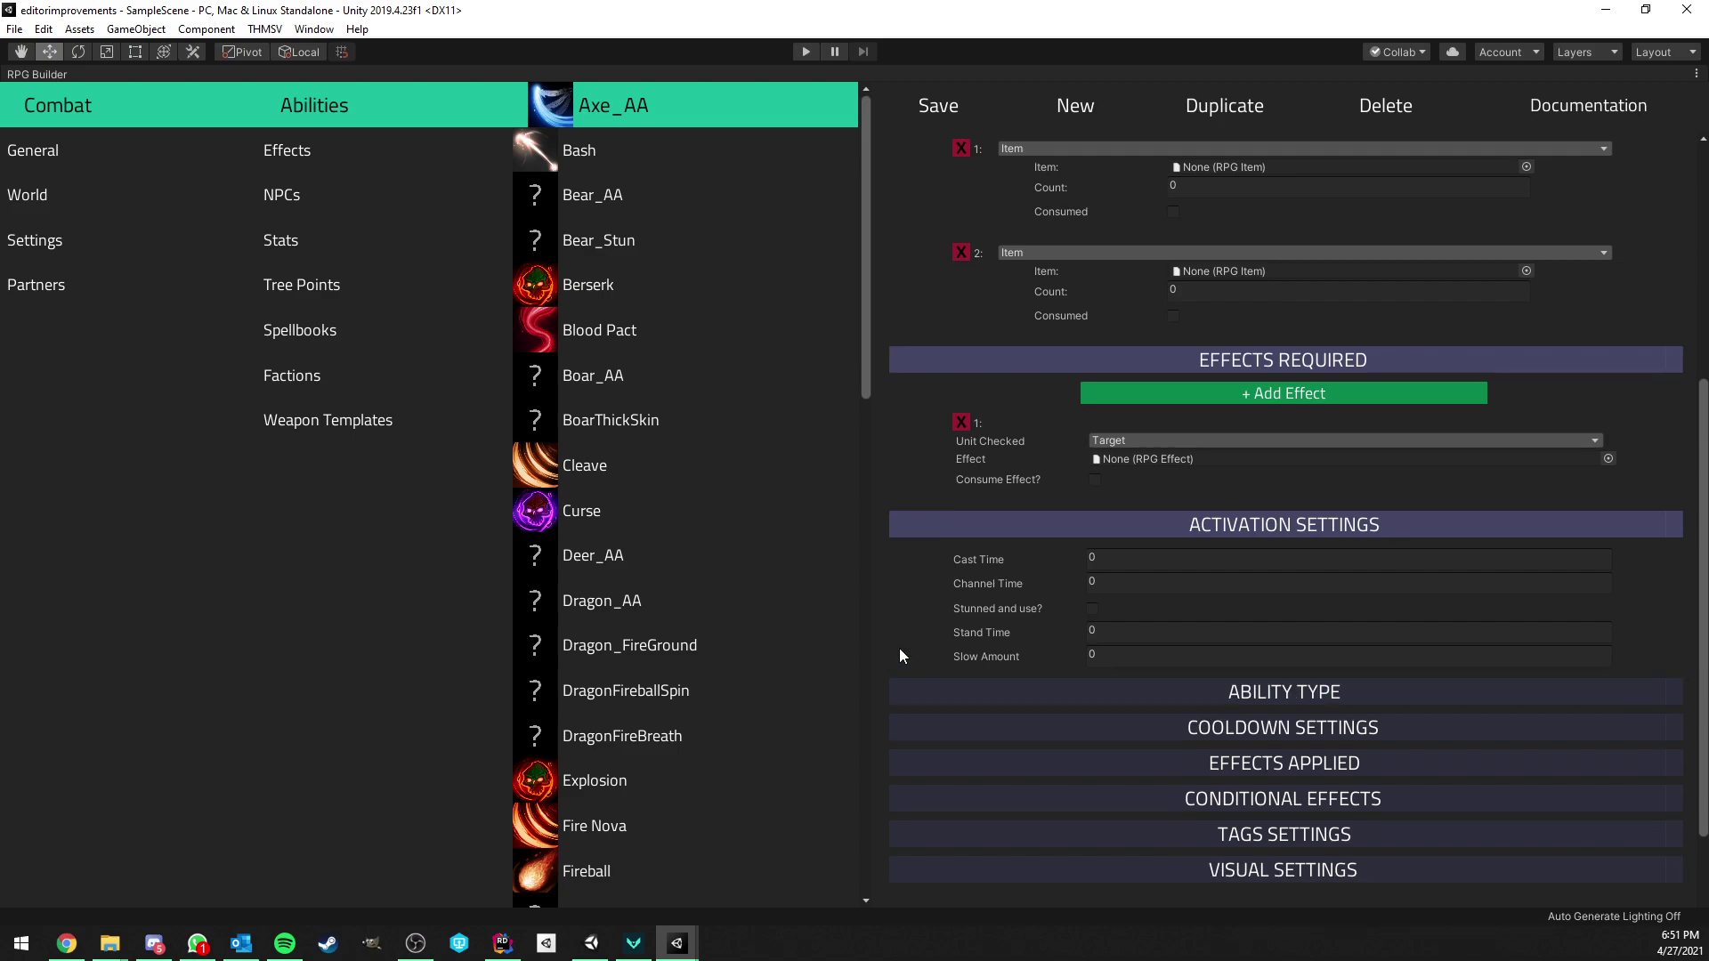
scroll(891, 570, up, 2)
scroll(884, 520, up, 2)
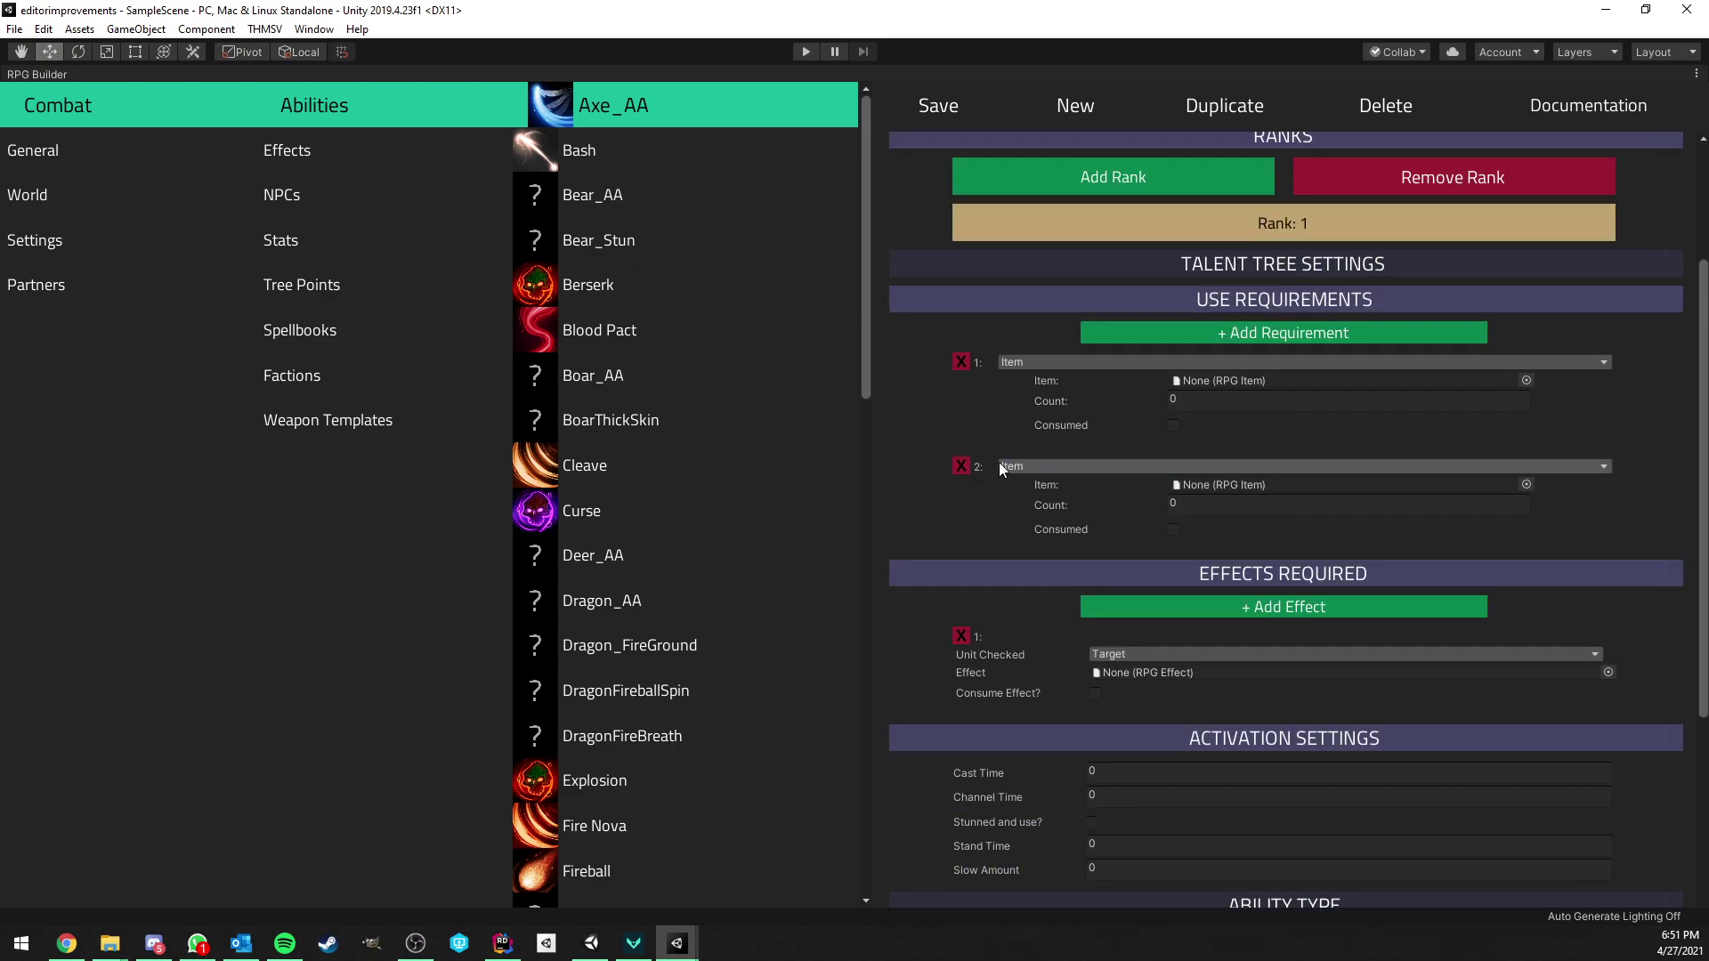
Set the first use requirement to Weapon Type Equipped with AXE
click(1060, 362)
click(1068, 401)
scroll(1074, 443, down, 3)
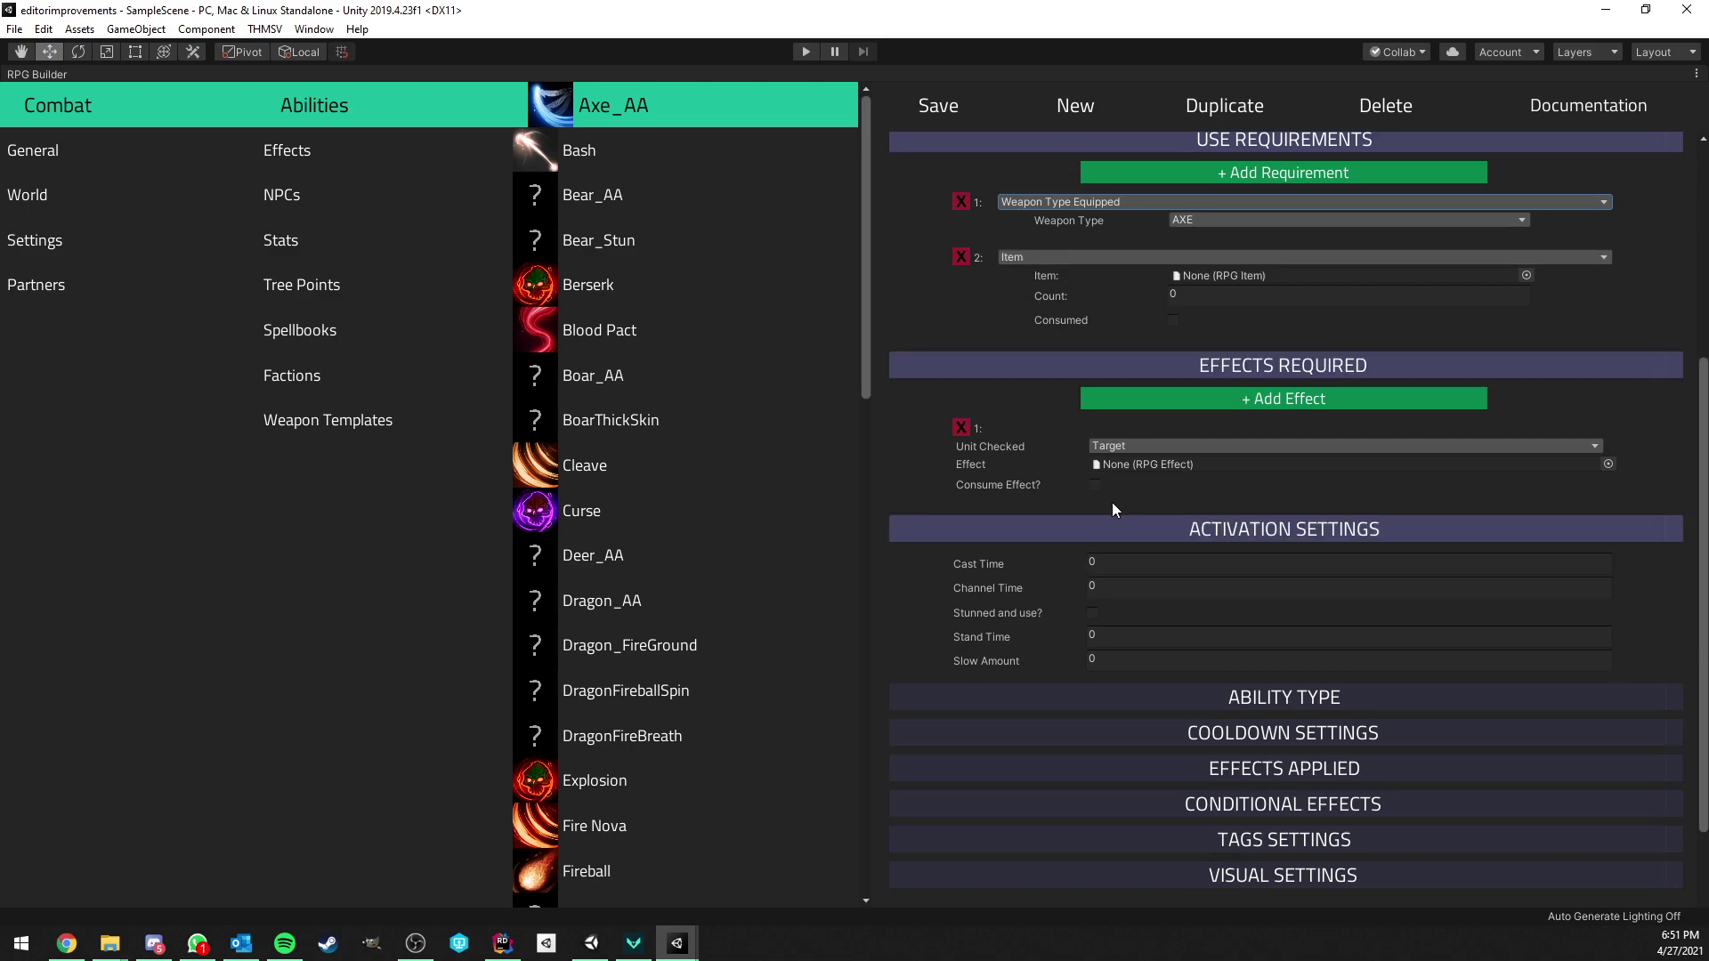
scroll(1099, 545, down, 3)
Expand the ABILITY TYPE, HIT SETTINGS, COOLDOWN SETTINGS and EFFECTS APPLIED sections and review them
click(1175, 567)
scroll(1174, 567, down, 3)
click(1177, 604)
scroll(1178, 604, down, 4)
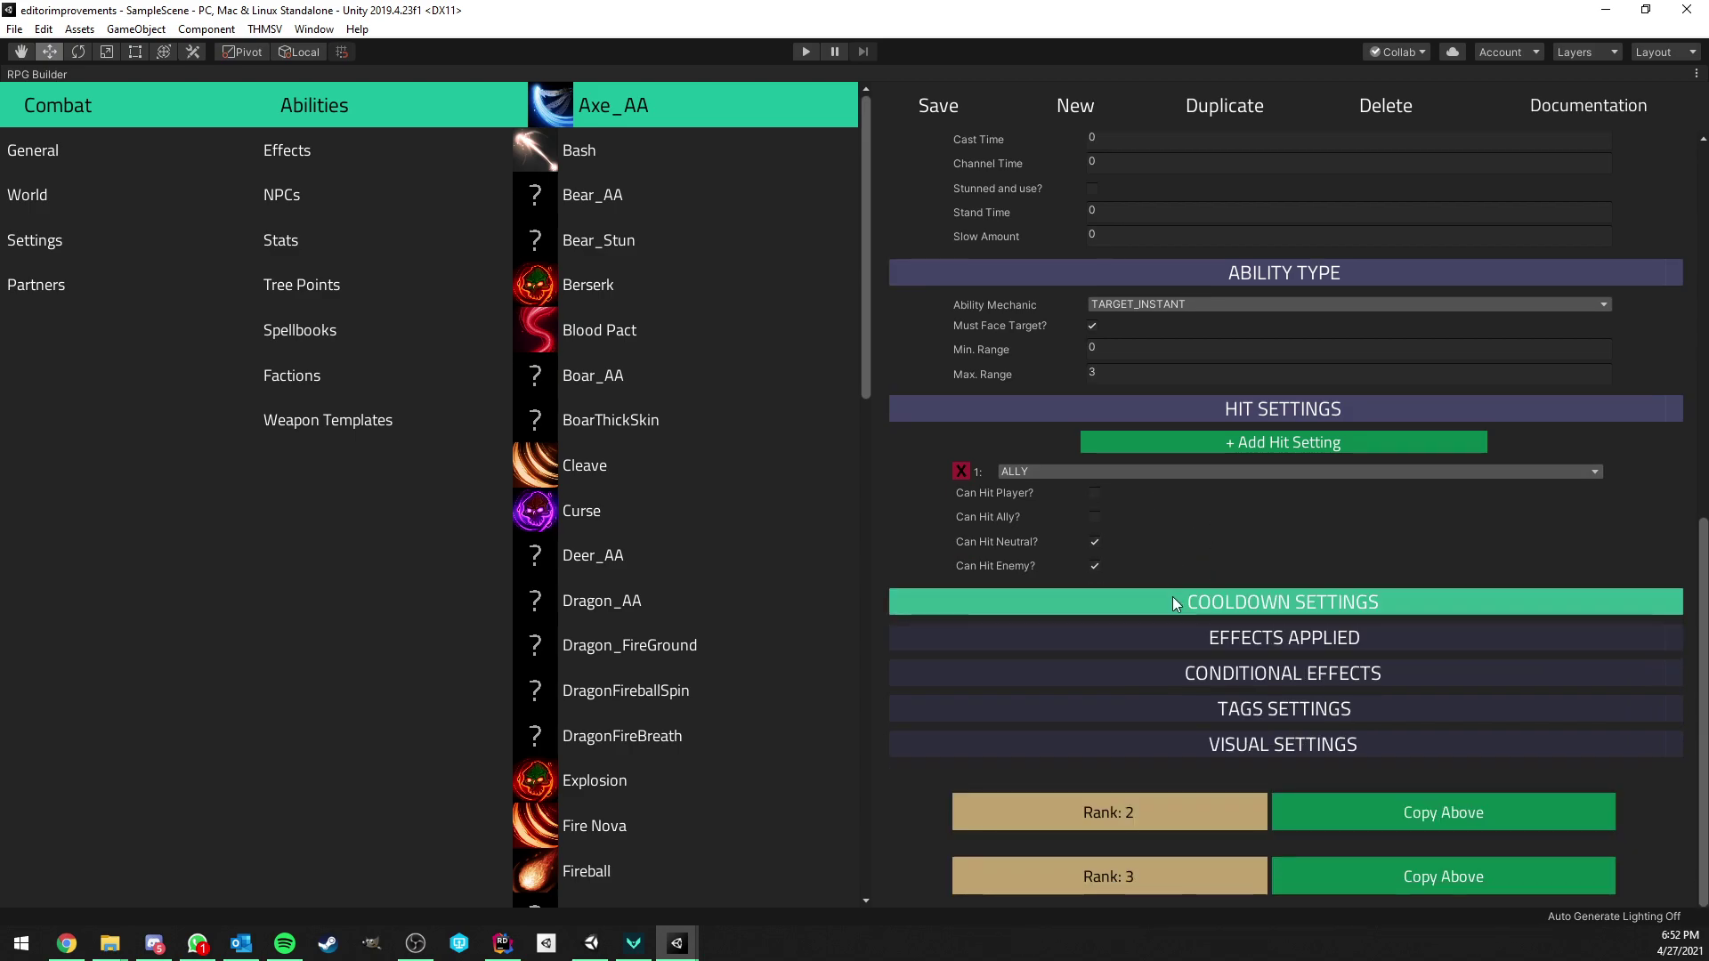
click(1173, 601)
scroll(1192, 587, down, 1)
click(1202, 625)
scroll(1191, 605, down, 4)
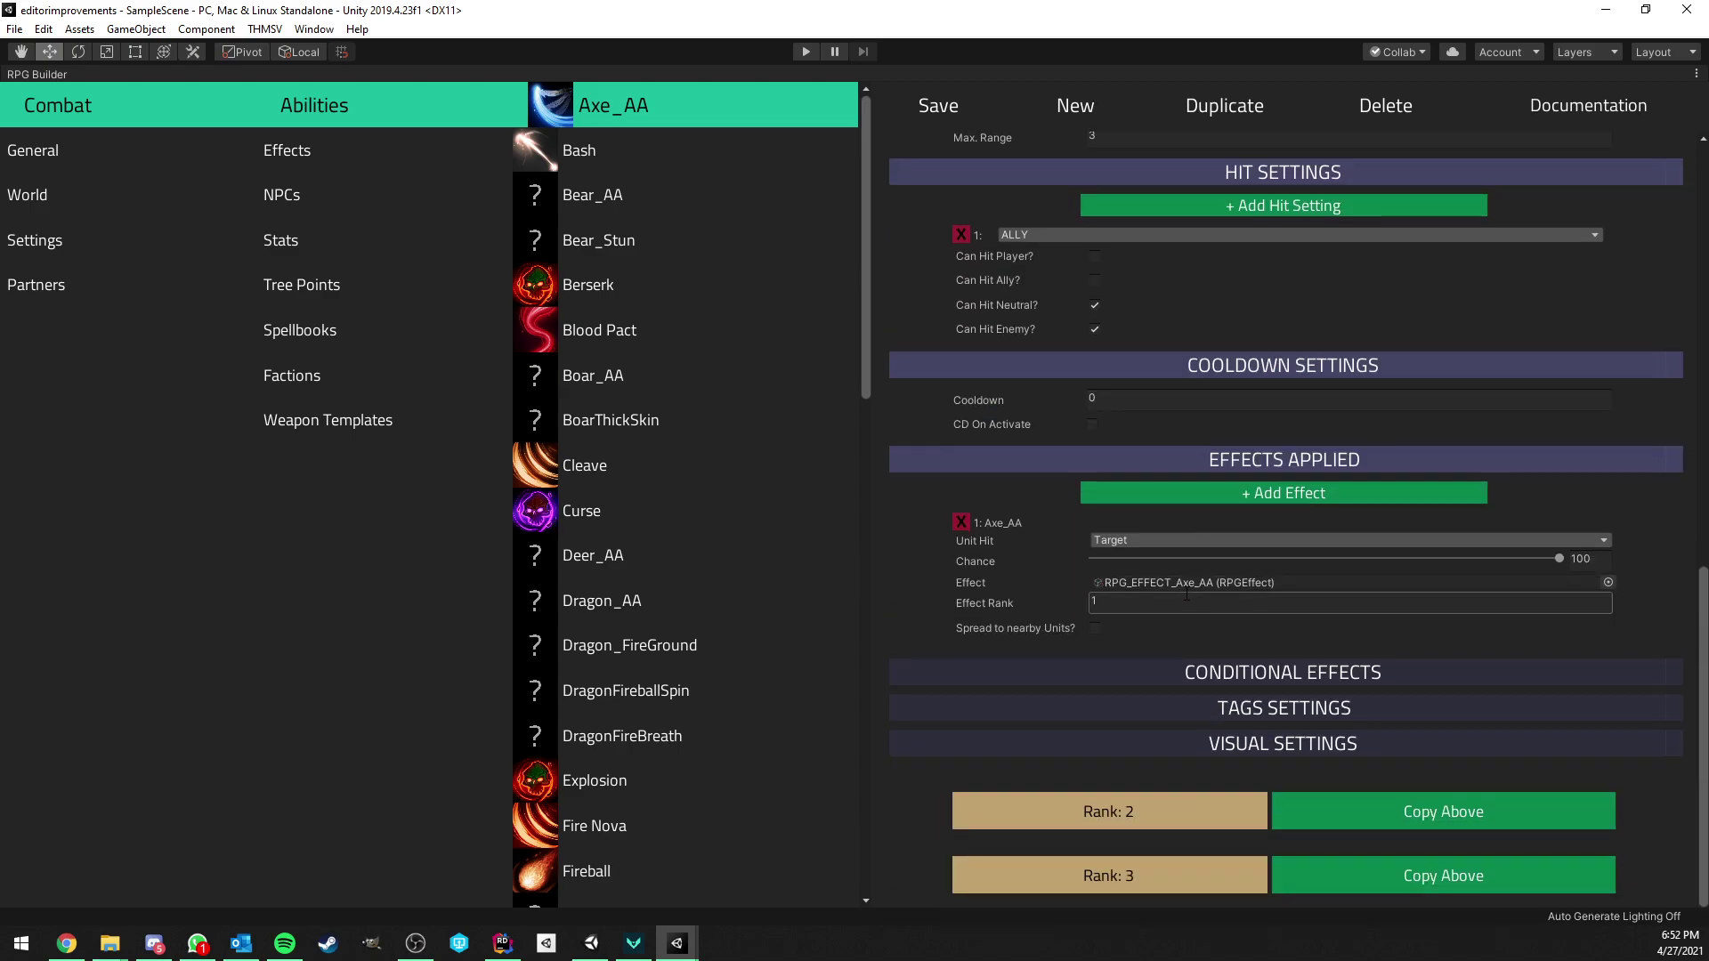
scroll(1124, 541, up, 10)
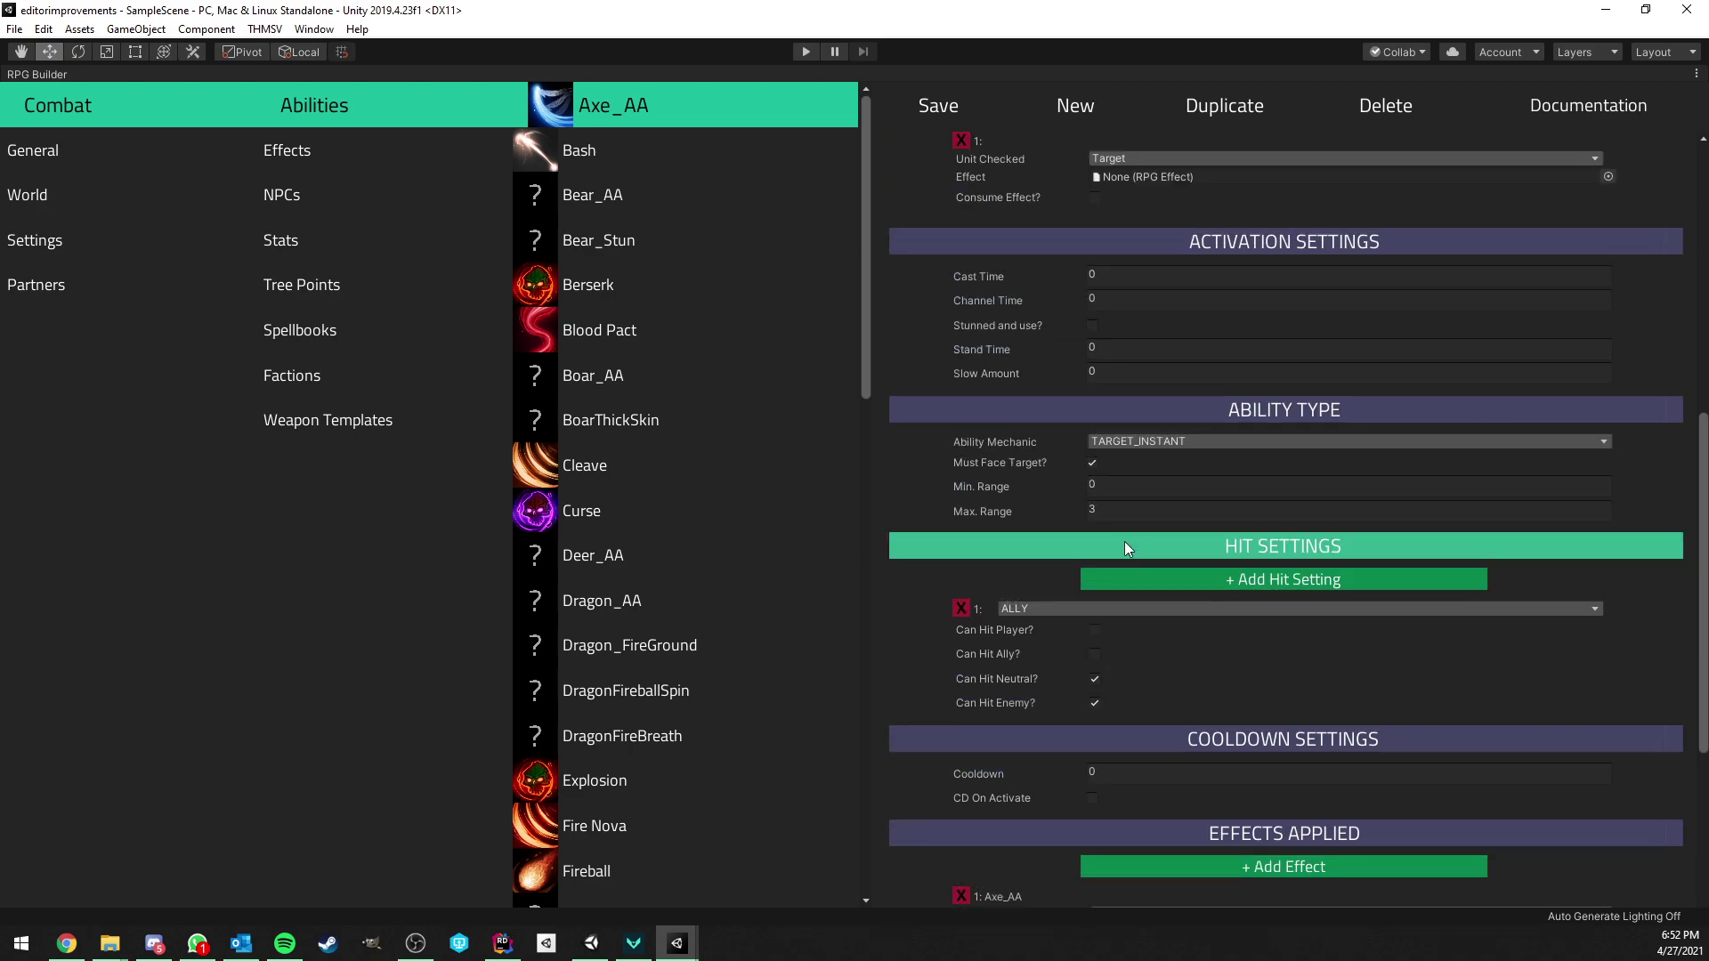
scroll(1175, 557, up, 2)
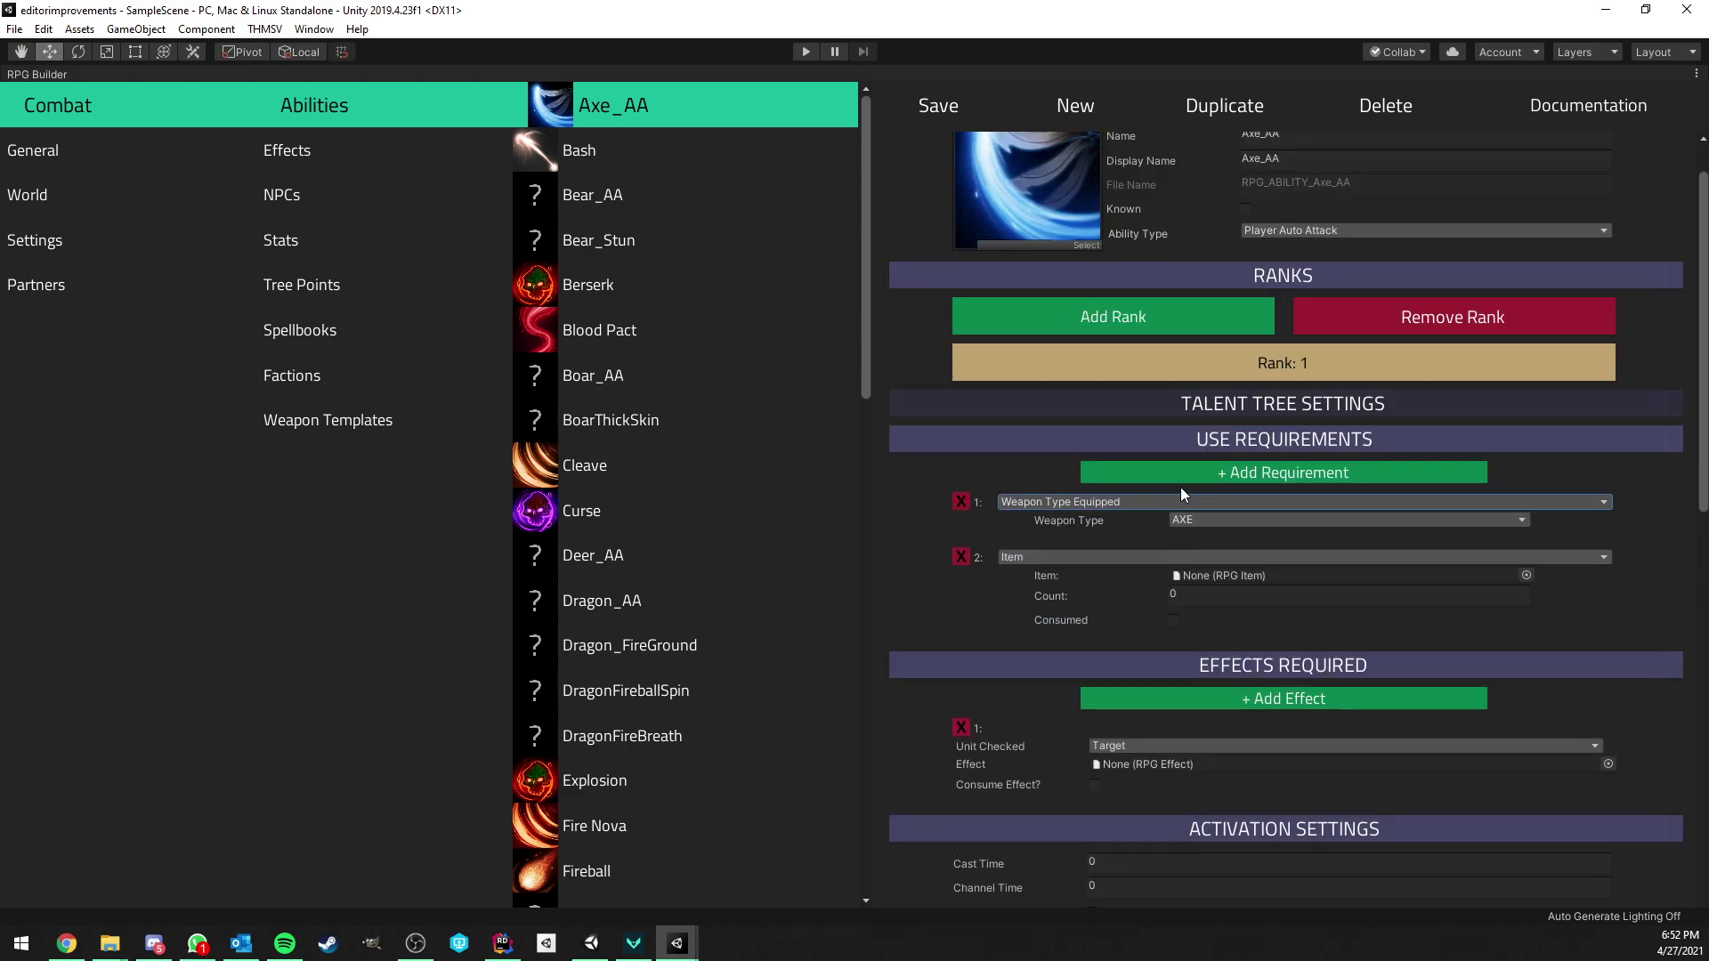
scroll(1181, 487, down, 5)
scroll(1166, 383, up, 4)
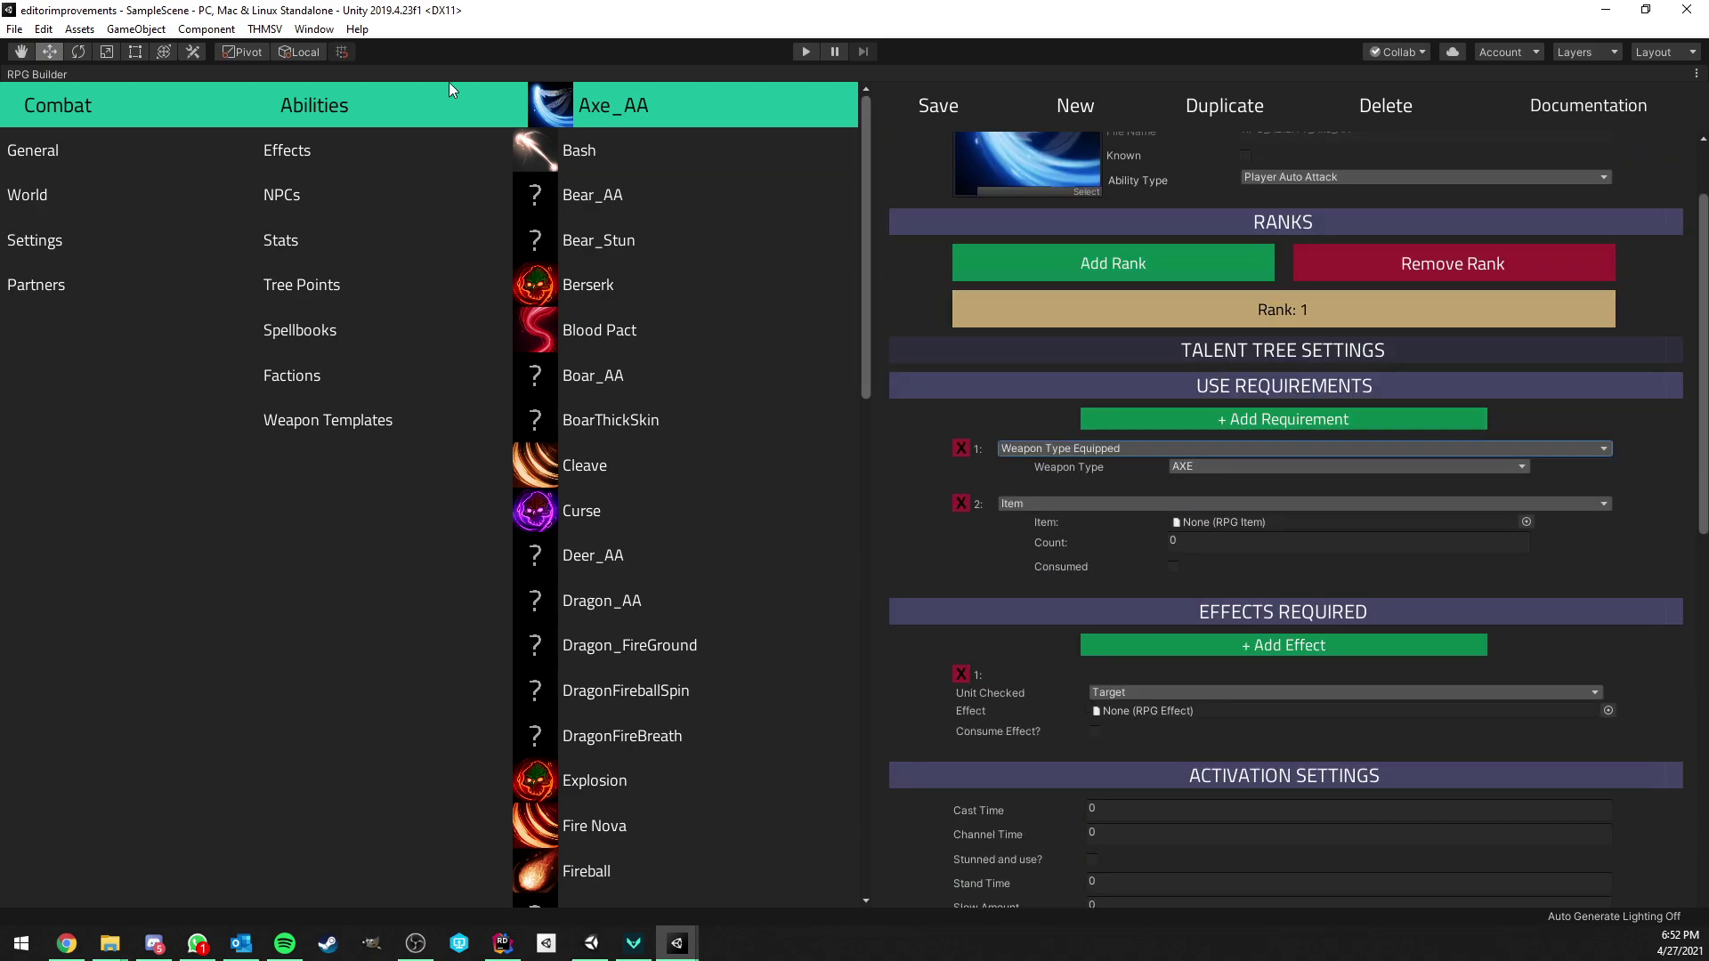
key(space)
Restore the layout, close the RPG Builder tab, reopen it from THMSV and dock it beside Scene and Game
click(343, 486)
key(shift+space)
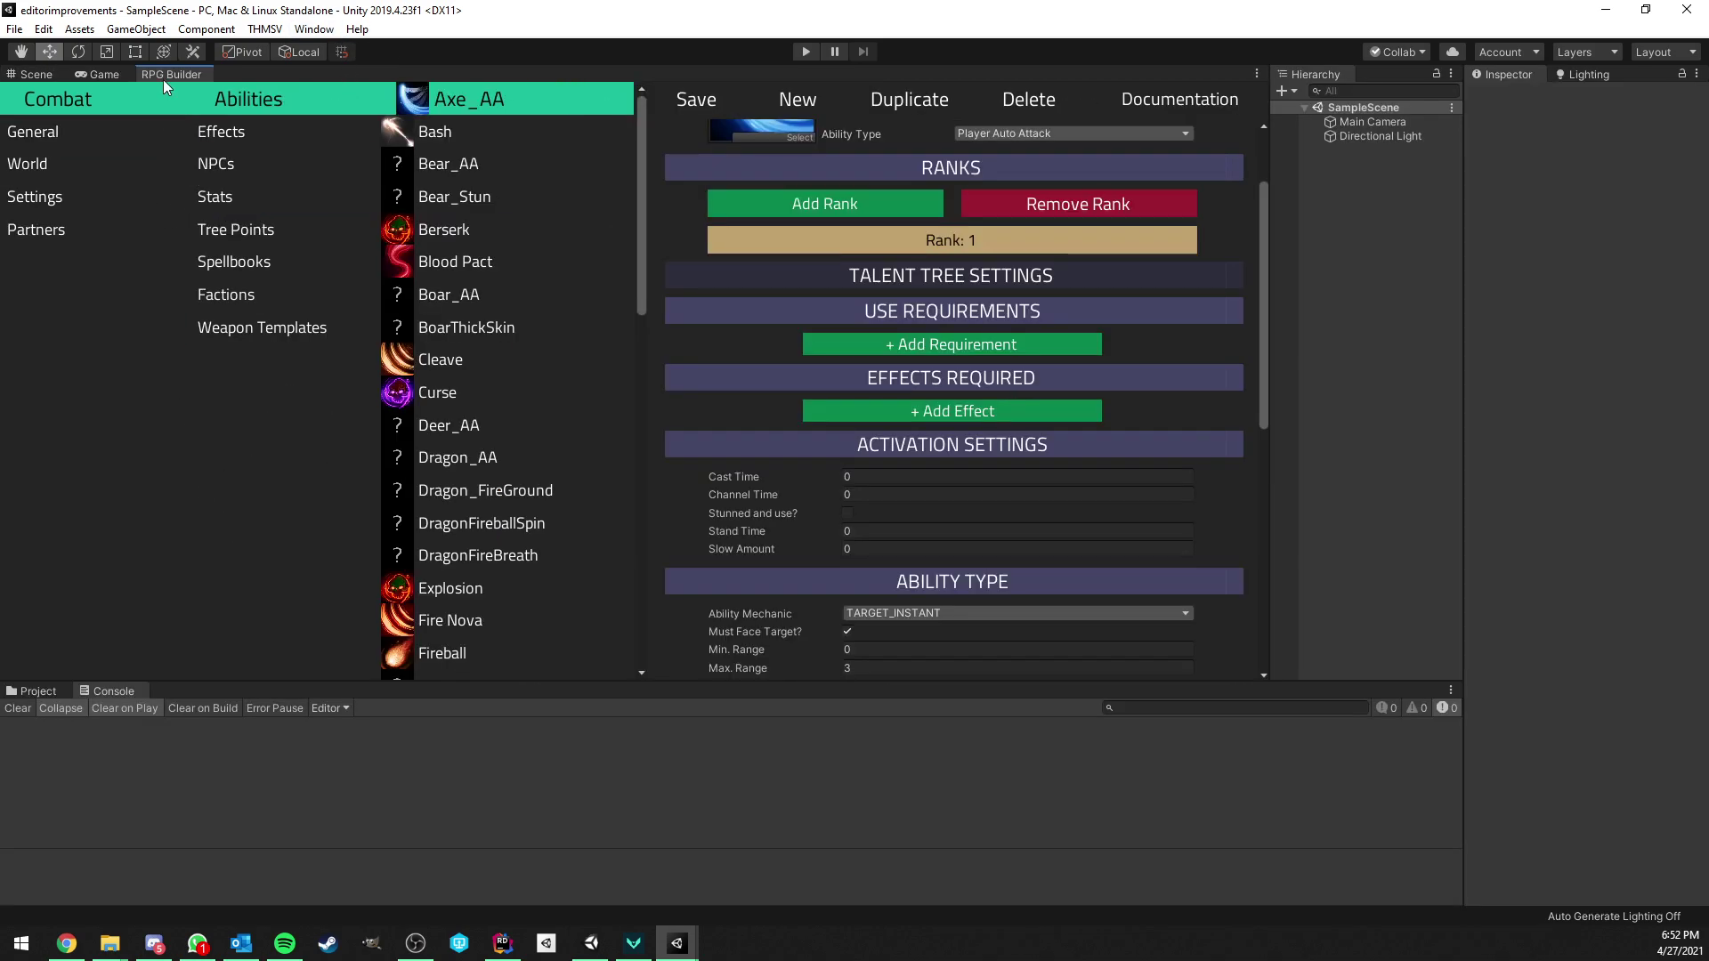
right_click(166, 73)
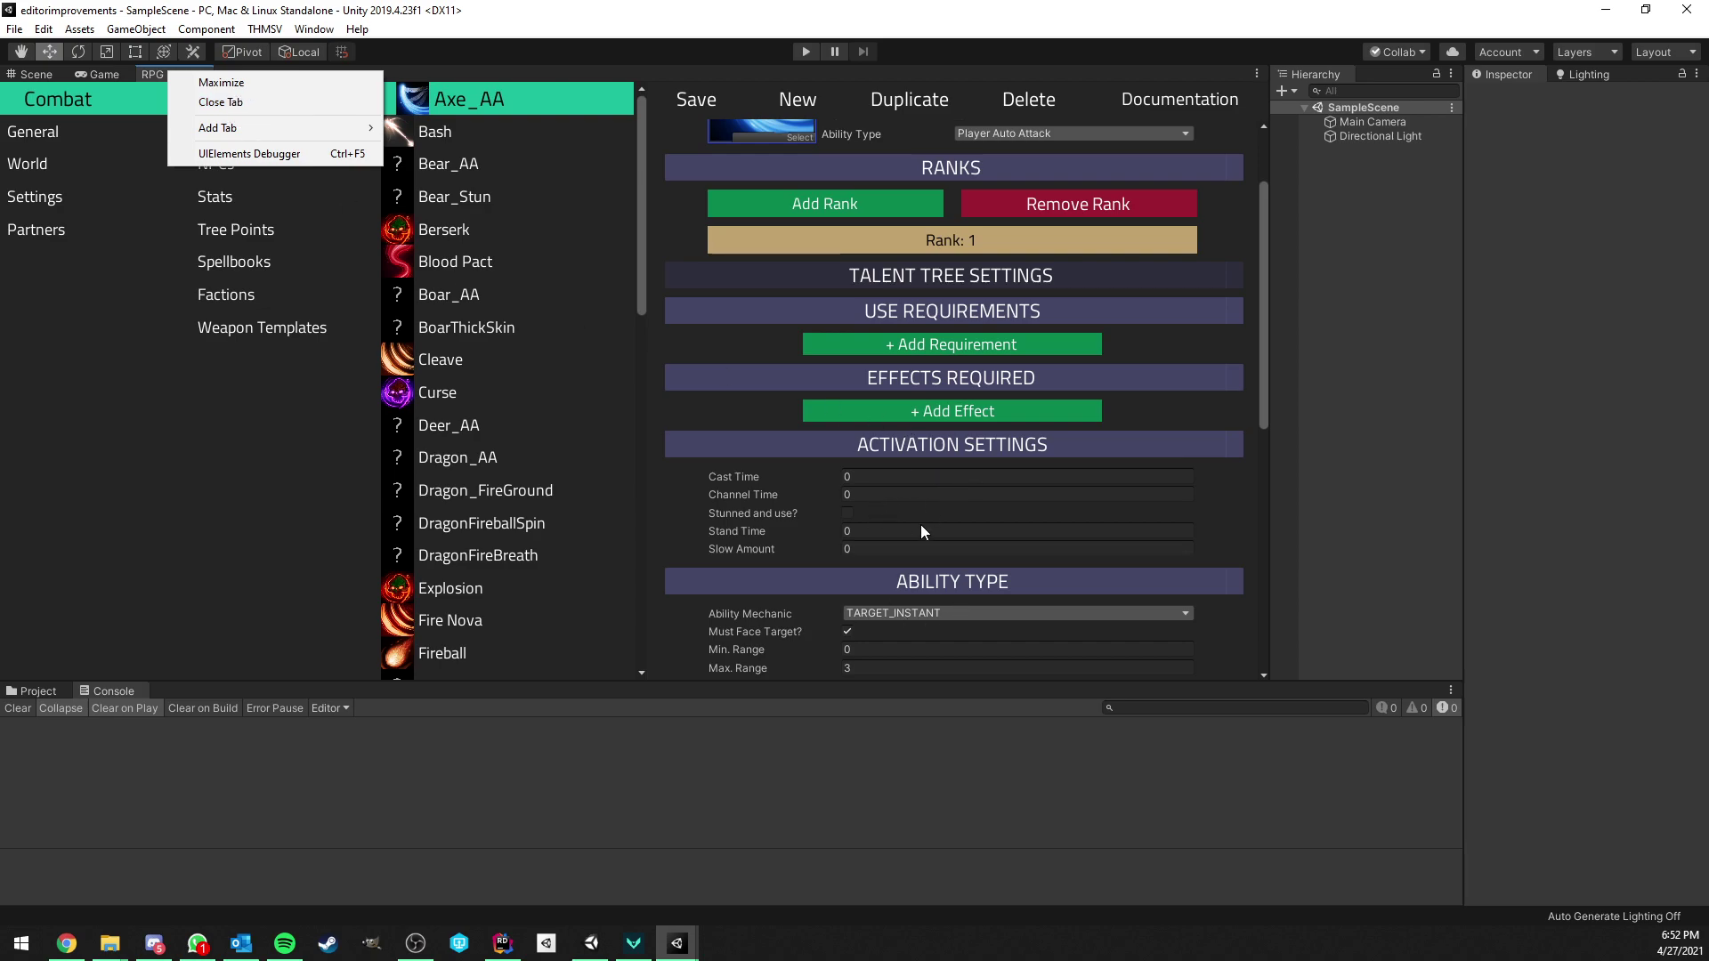
click(250, 104)
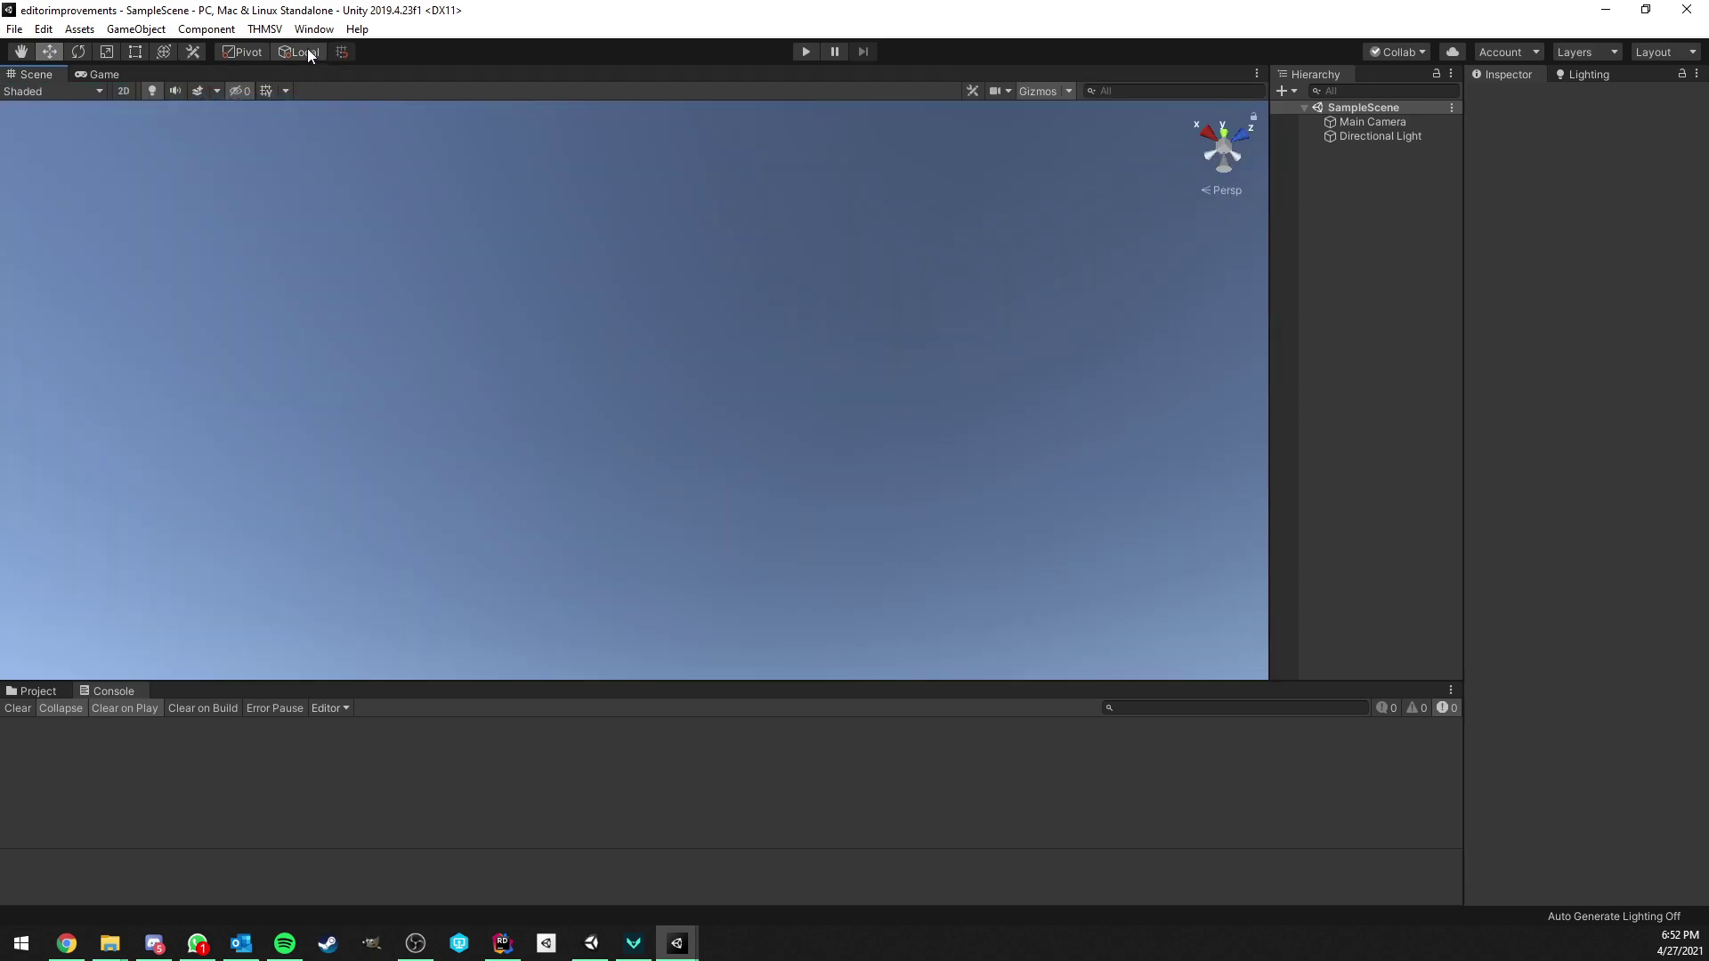
click(259, 31)
click(270, 52)
drag(403, 133, 213, 81)
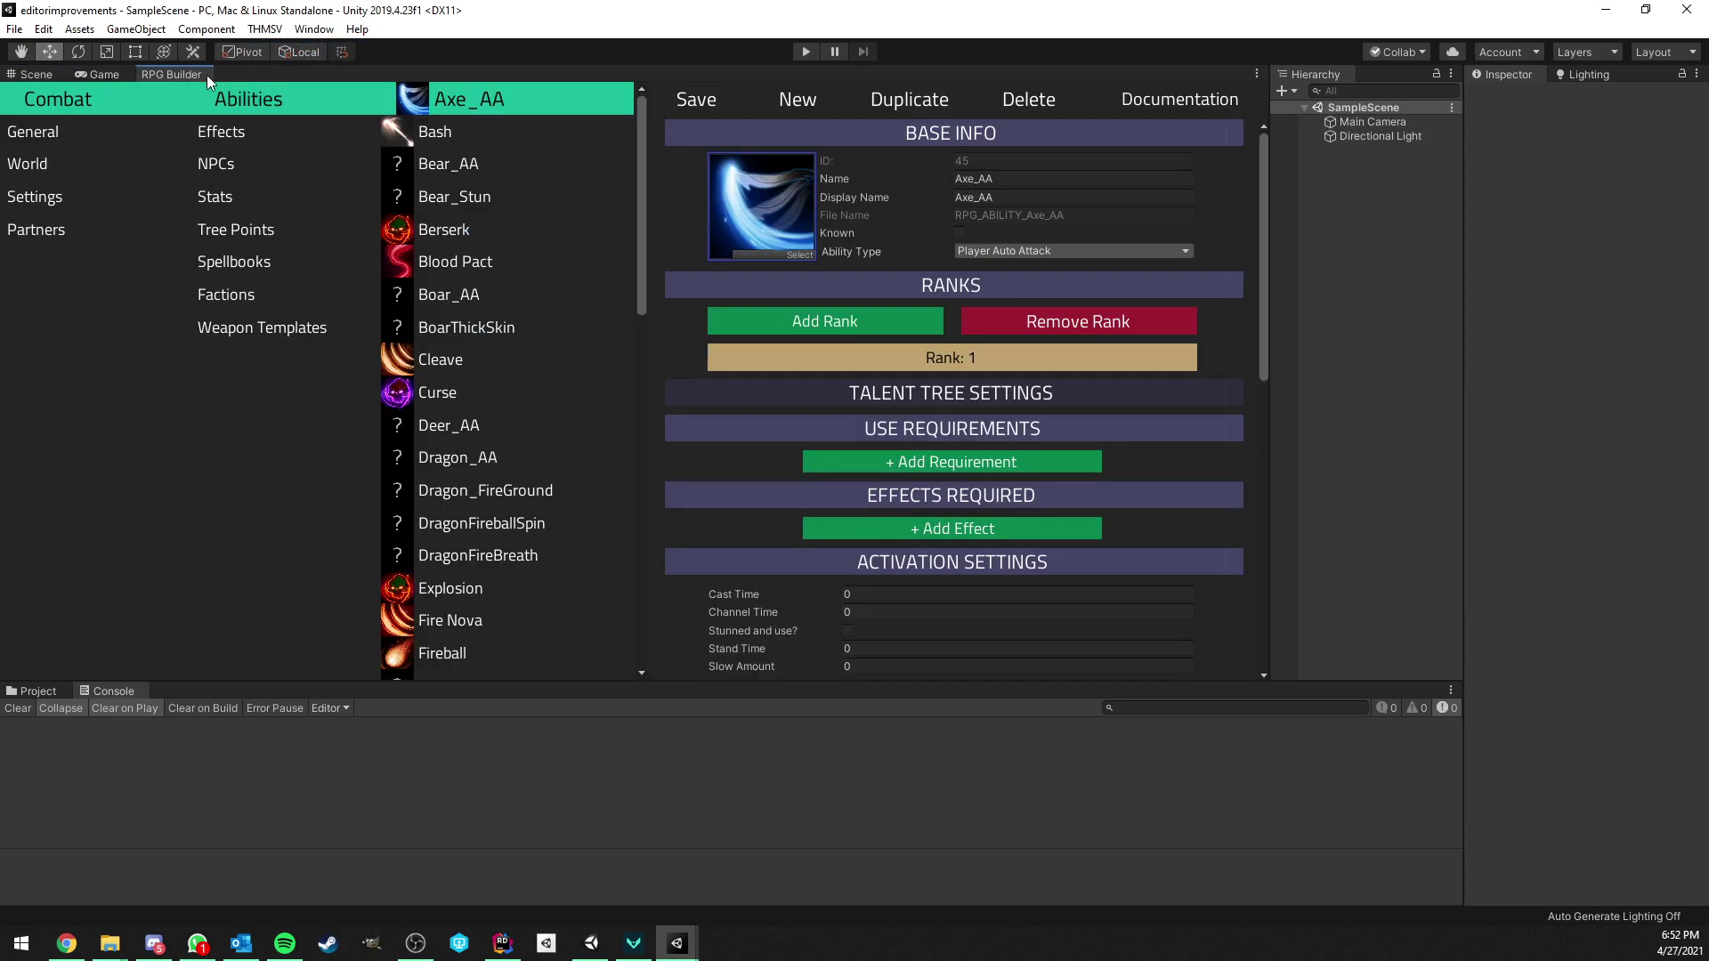
Collapse the Use Requirements, Effects Required, Activation, Ability Type, Cooldown and Effects Applied sections
click(897, 423)
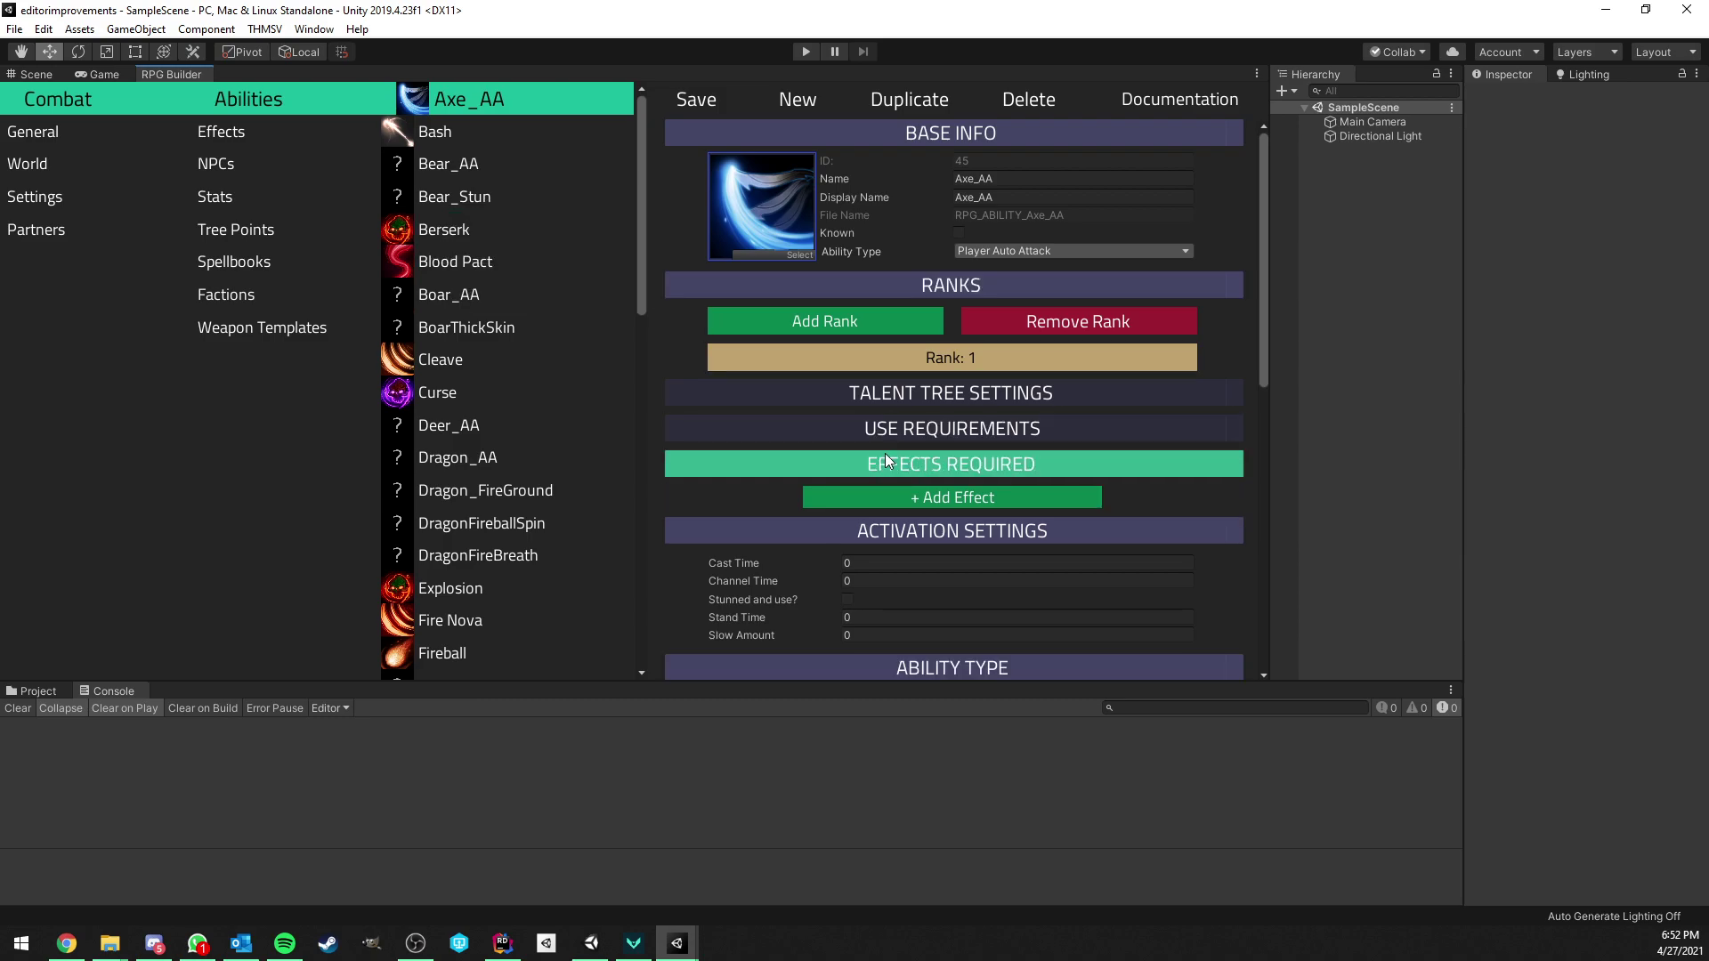
click(883, 459)
click(878, 498)
scroll(844, 469, down, 3)
click(811, 327)
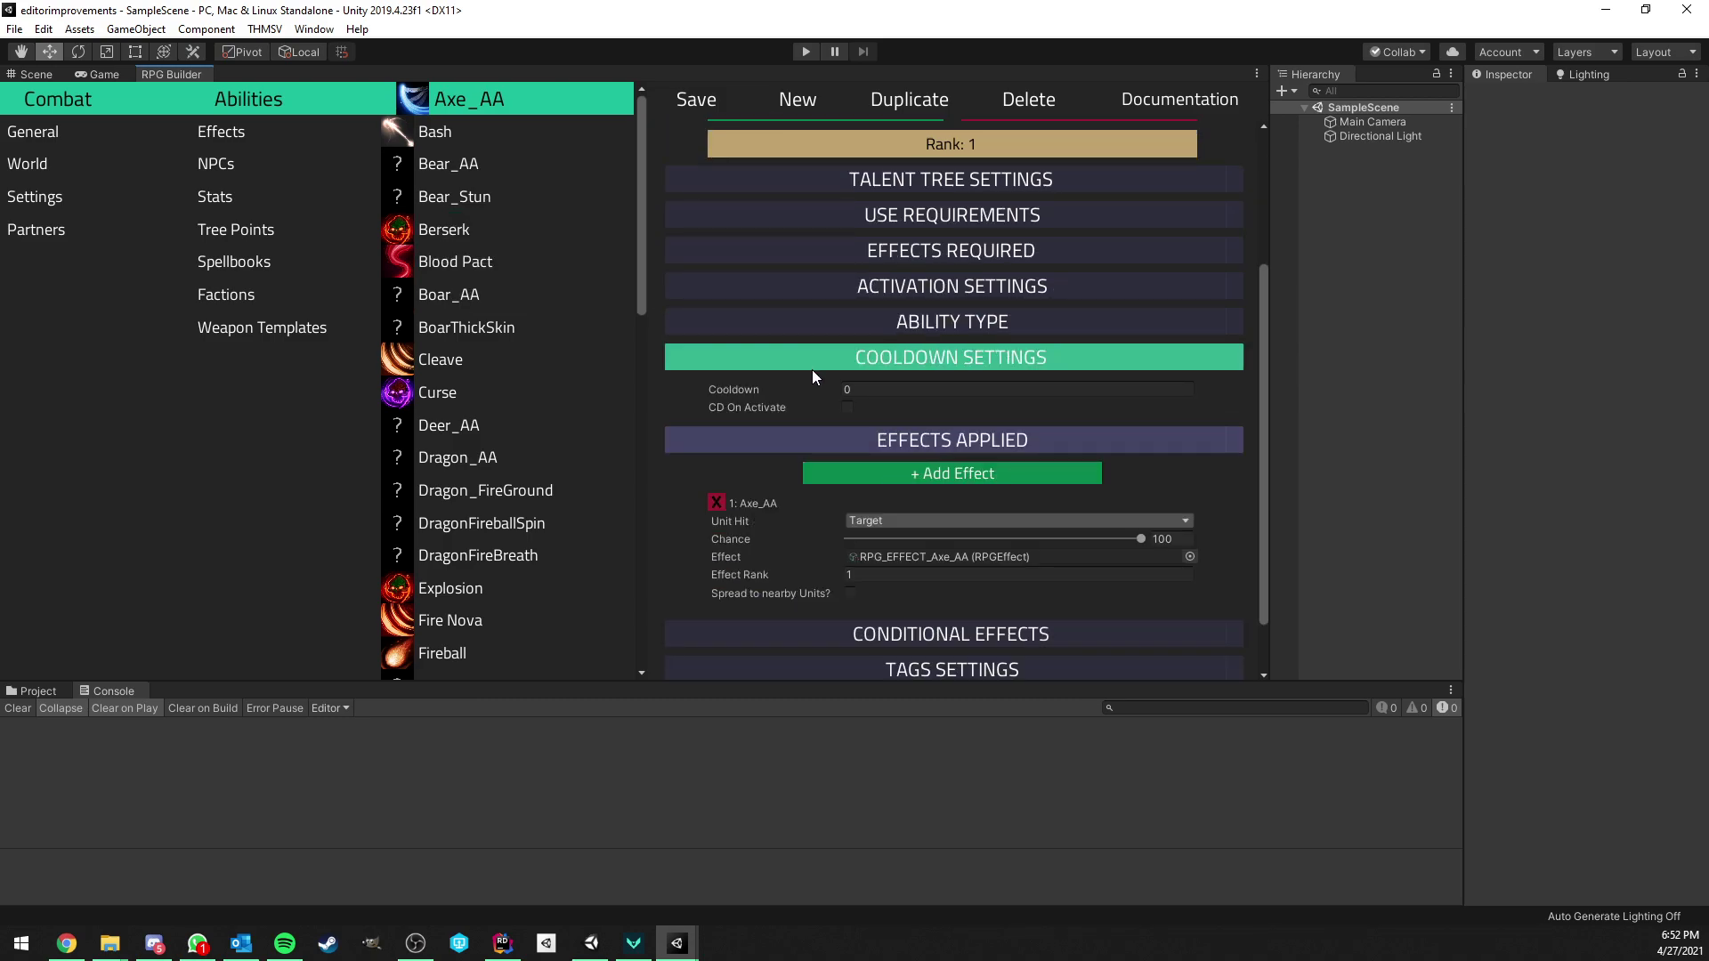
click(814, 359)
click(818, 392)
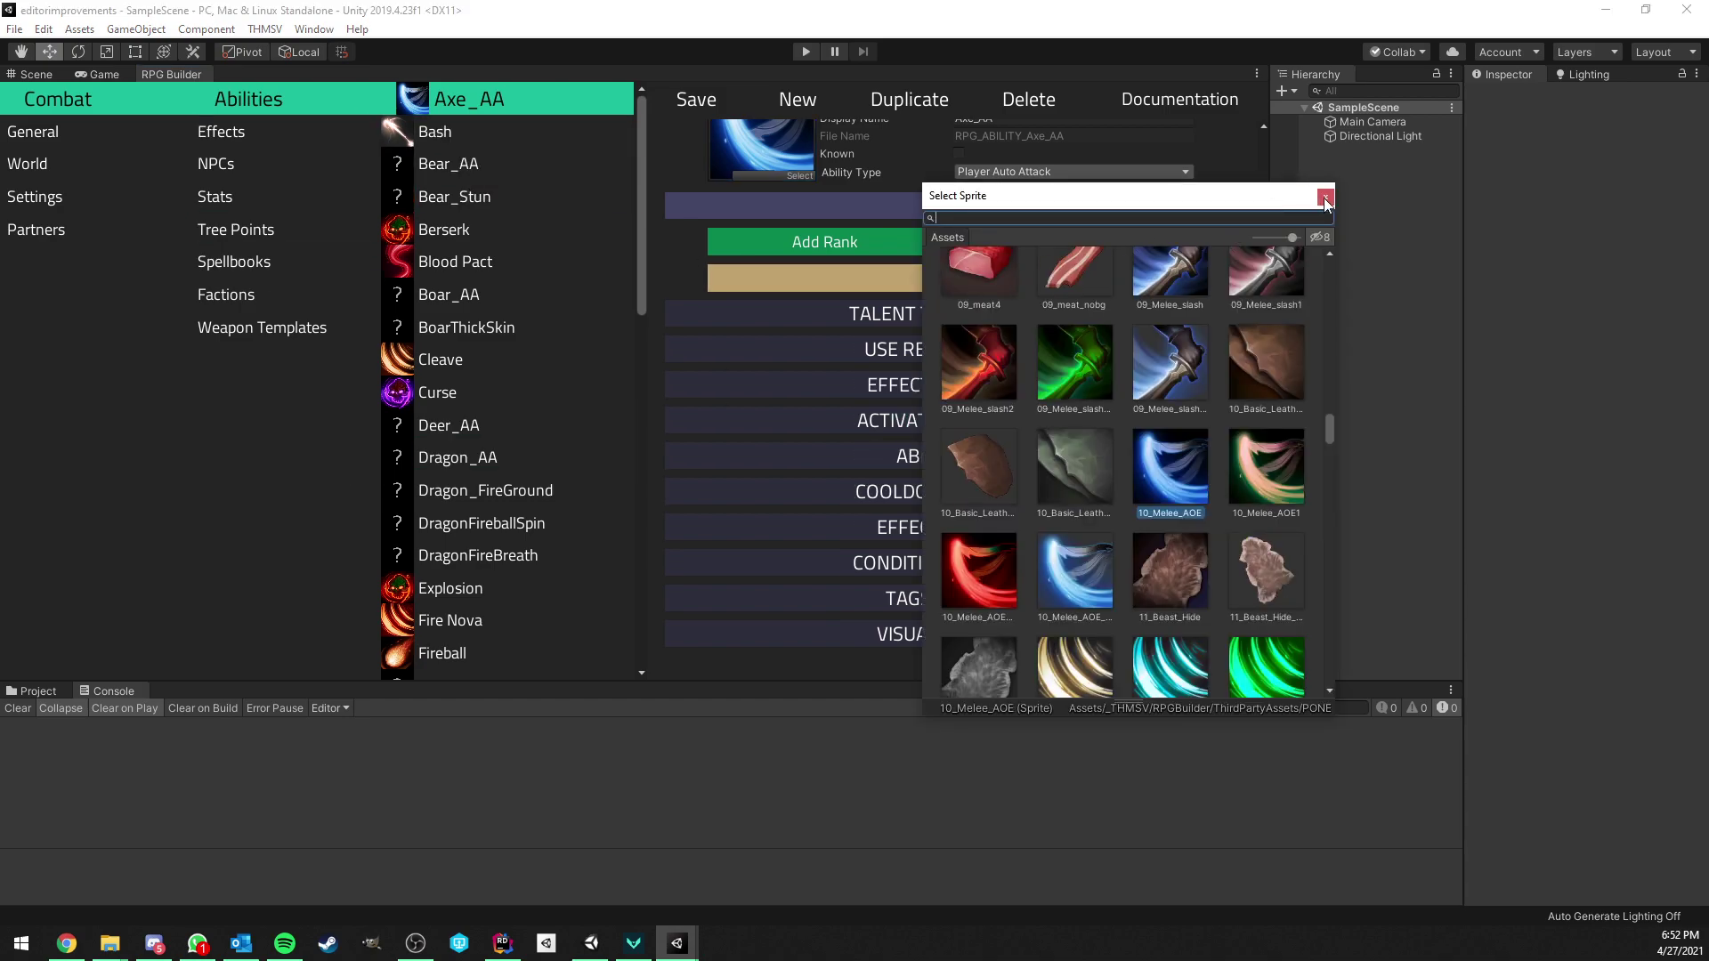
Close the sprite picker, maximize the RPG Builder with Shift+Space, and expand EFFECTS APPLIED
click(608, 192)
key(shift+space)
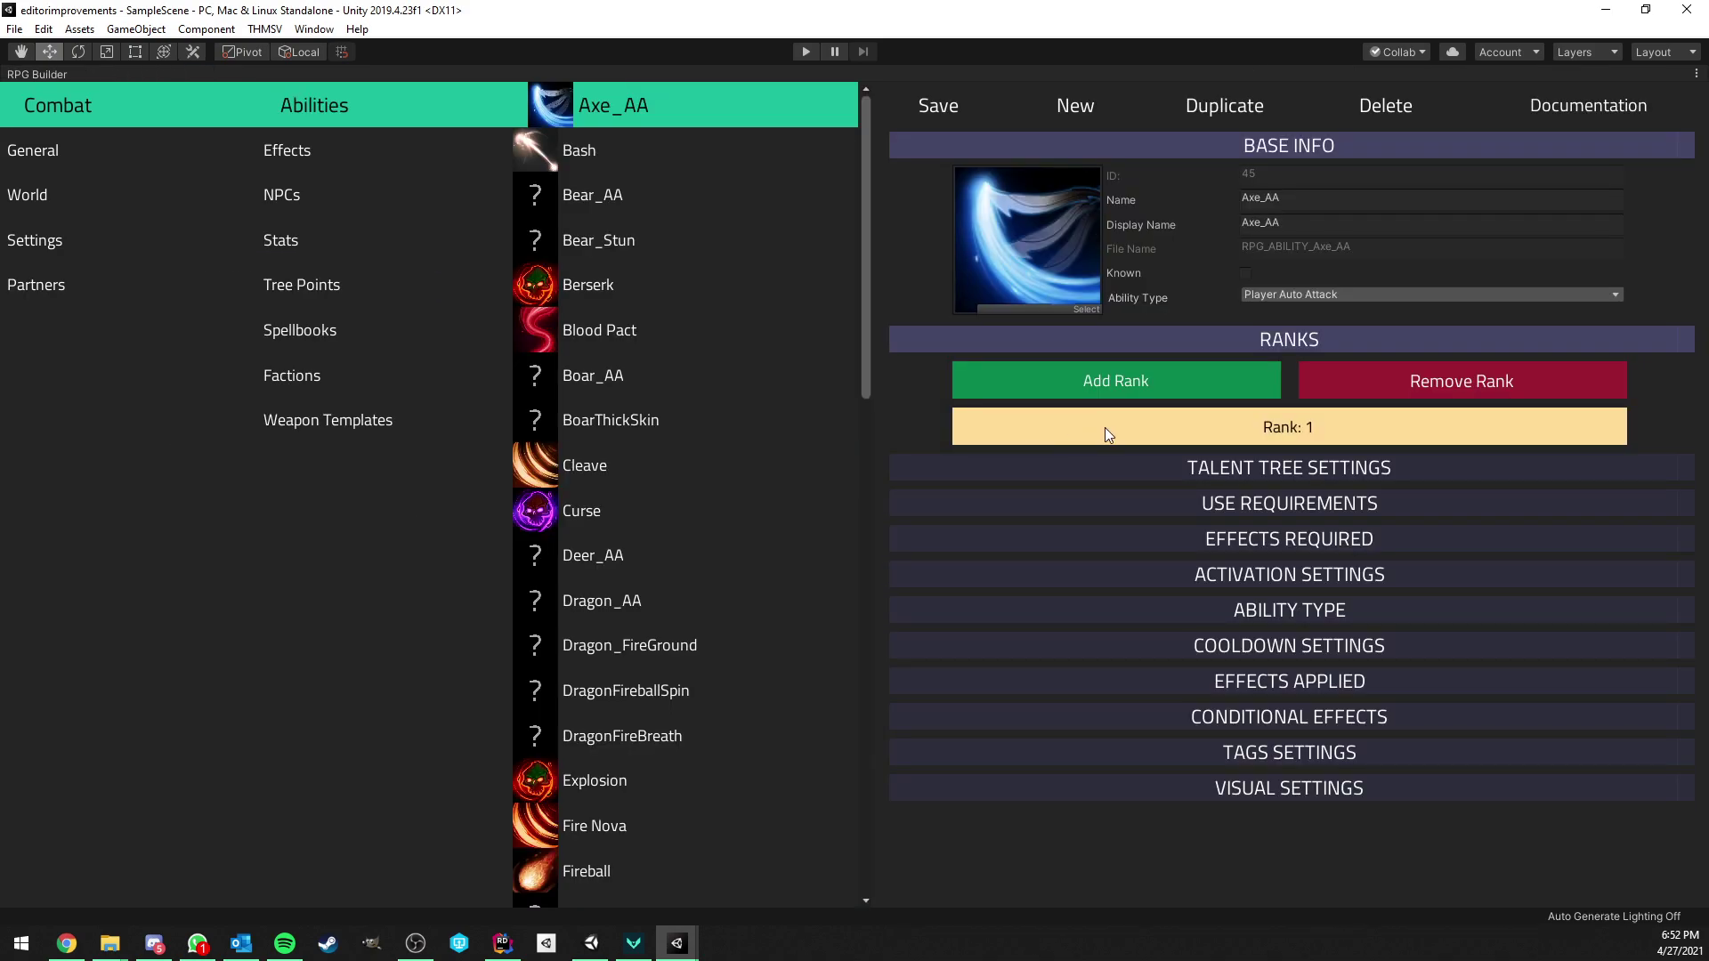
click(1239, 679)
scroll(1239, 679, down, 2)
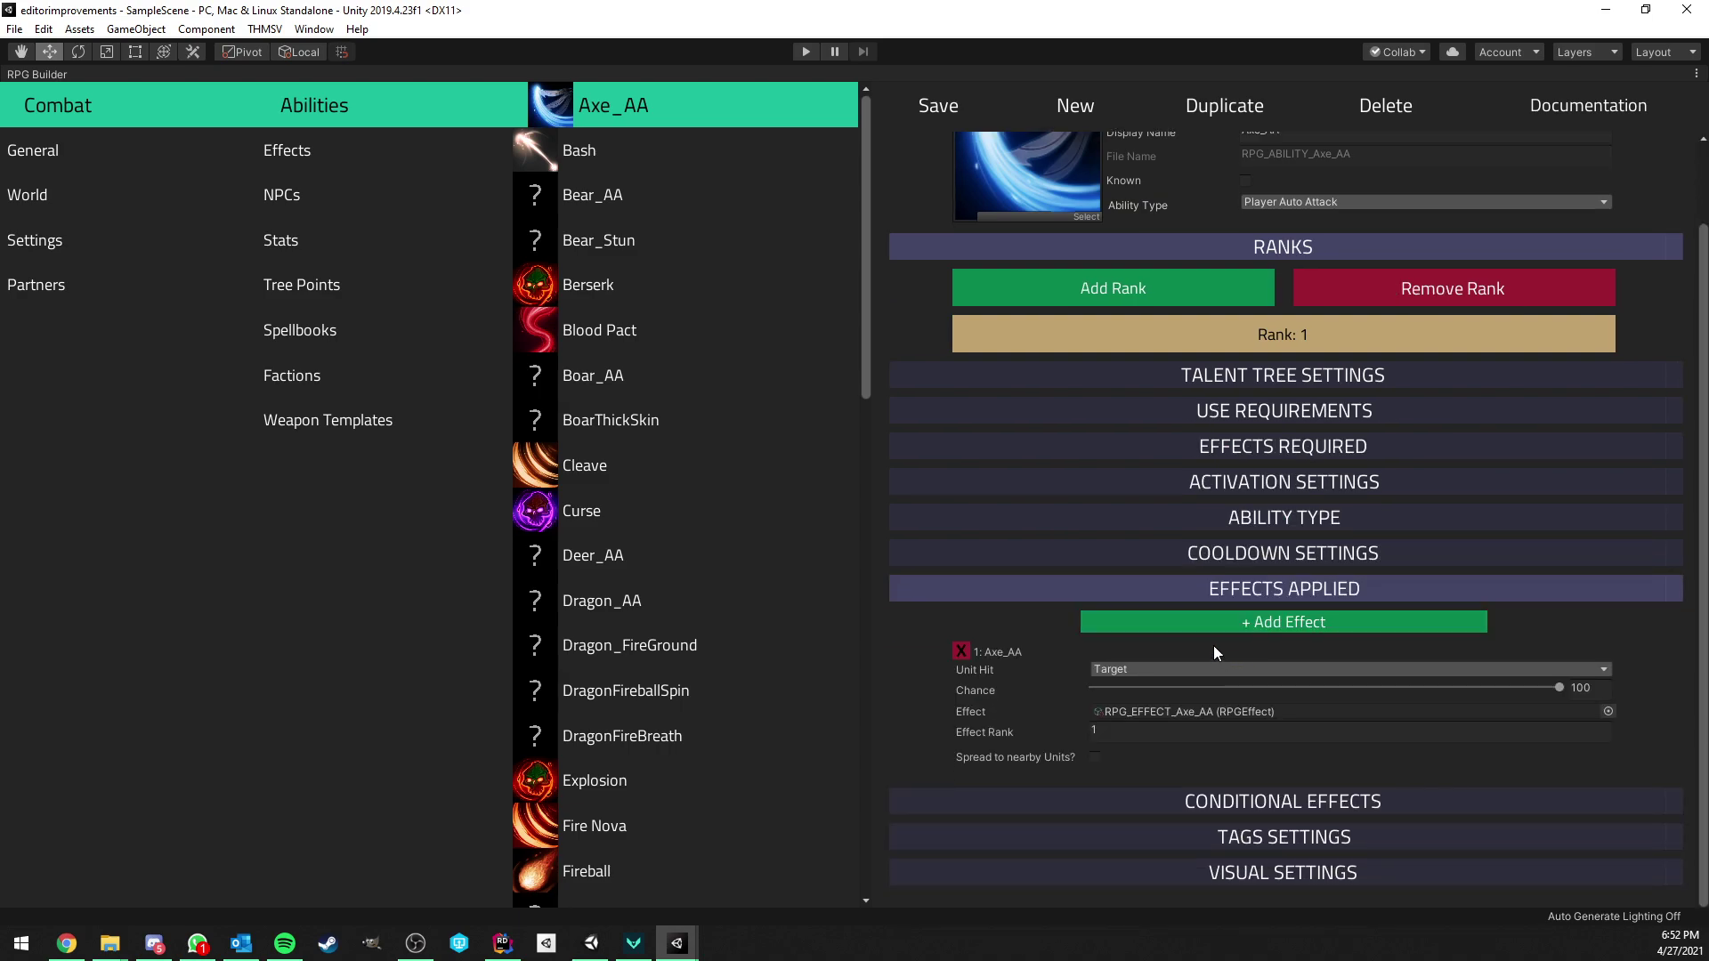
Add two empty applied-effect entries to Axe_AA
click(1201, 615)
scroll(1205, 605, down, 7)
click(1136, 300)
scroll(1098, 535, down, 9)
scroll(1099, 539, up, 8)
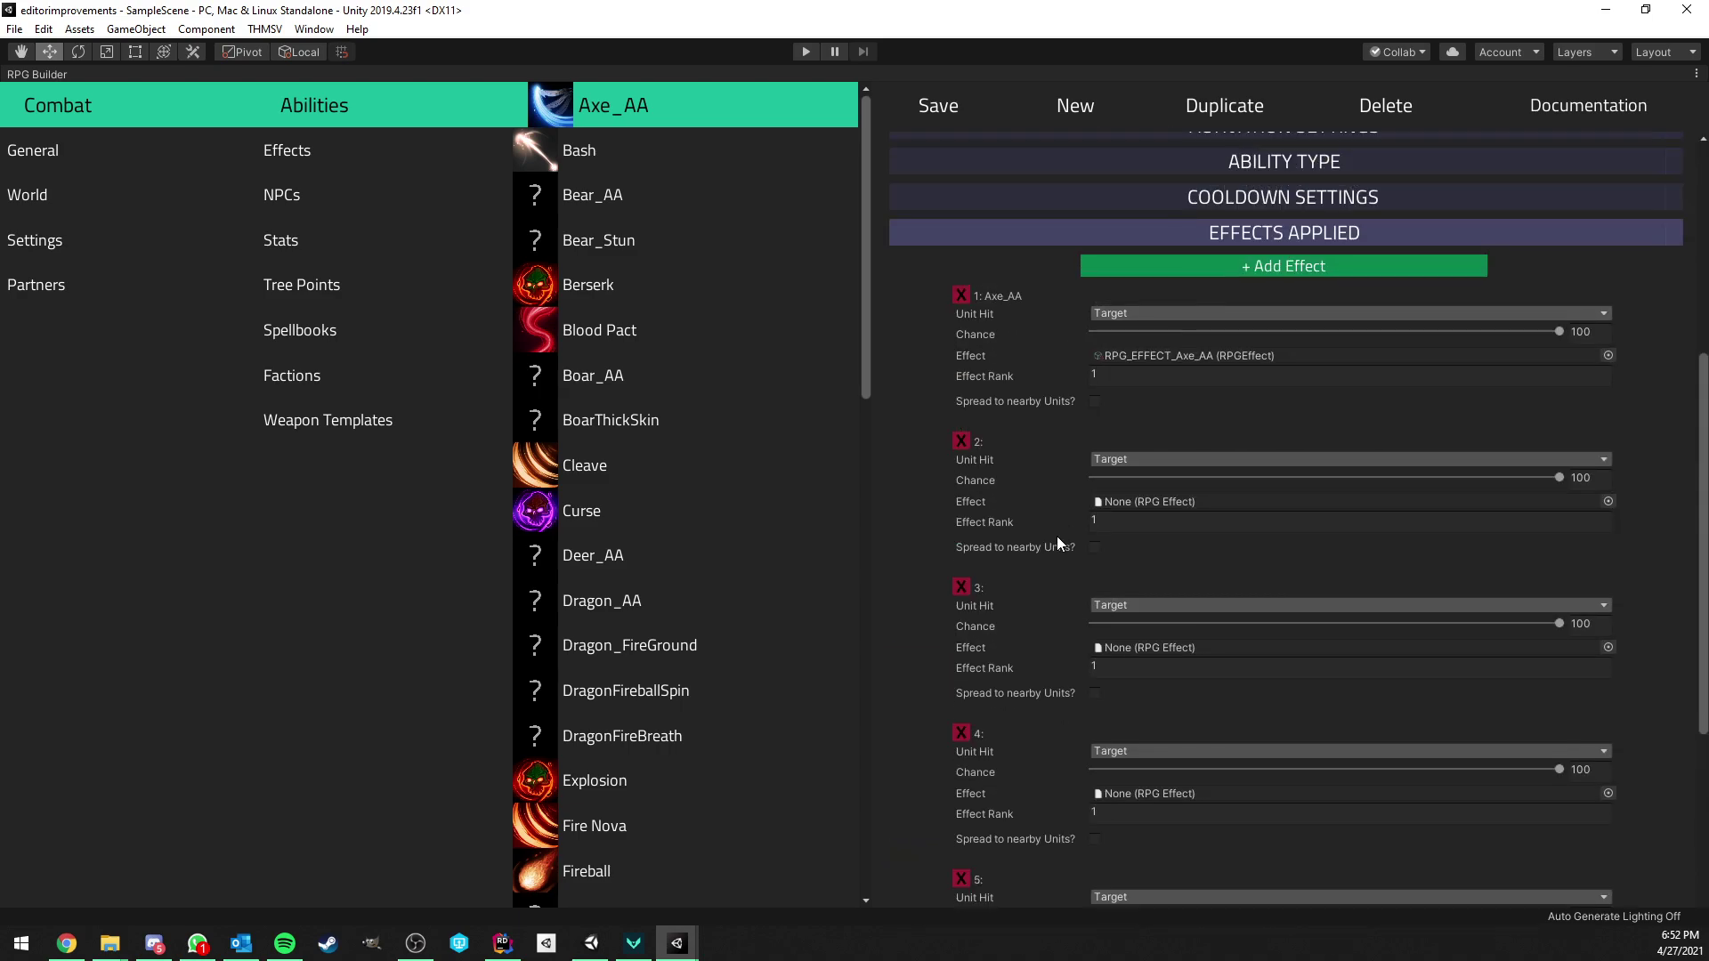
Collapse EFFECTS APPLIED and expand the ACTIVATION SETTINGS section
click(1042, 232)
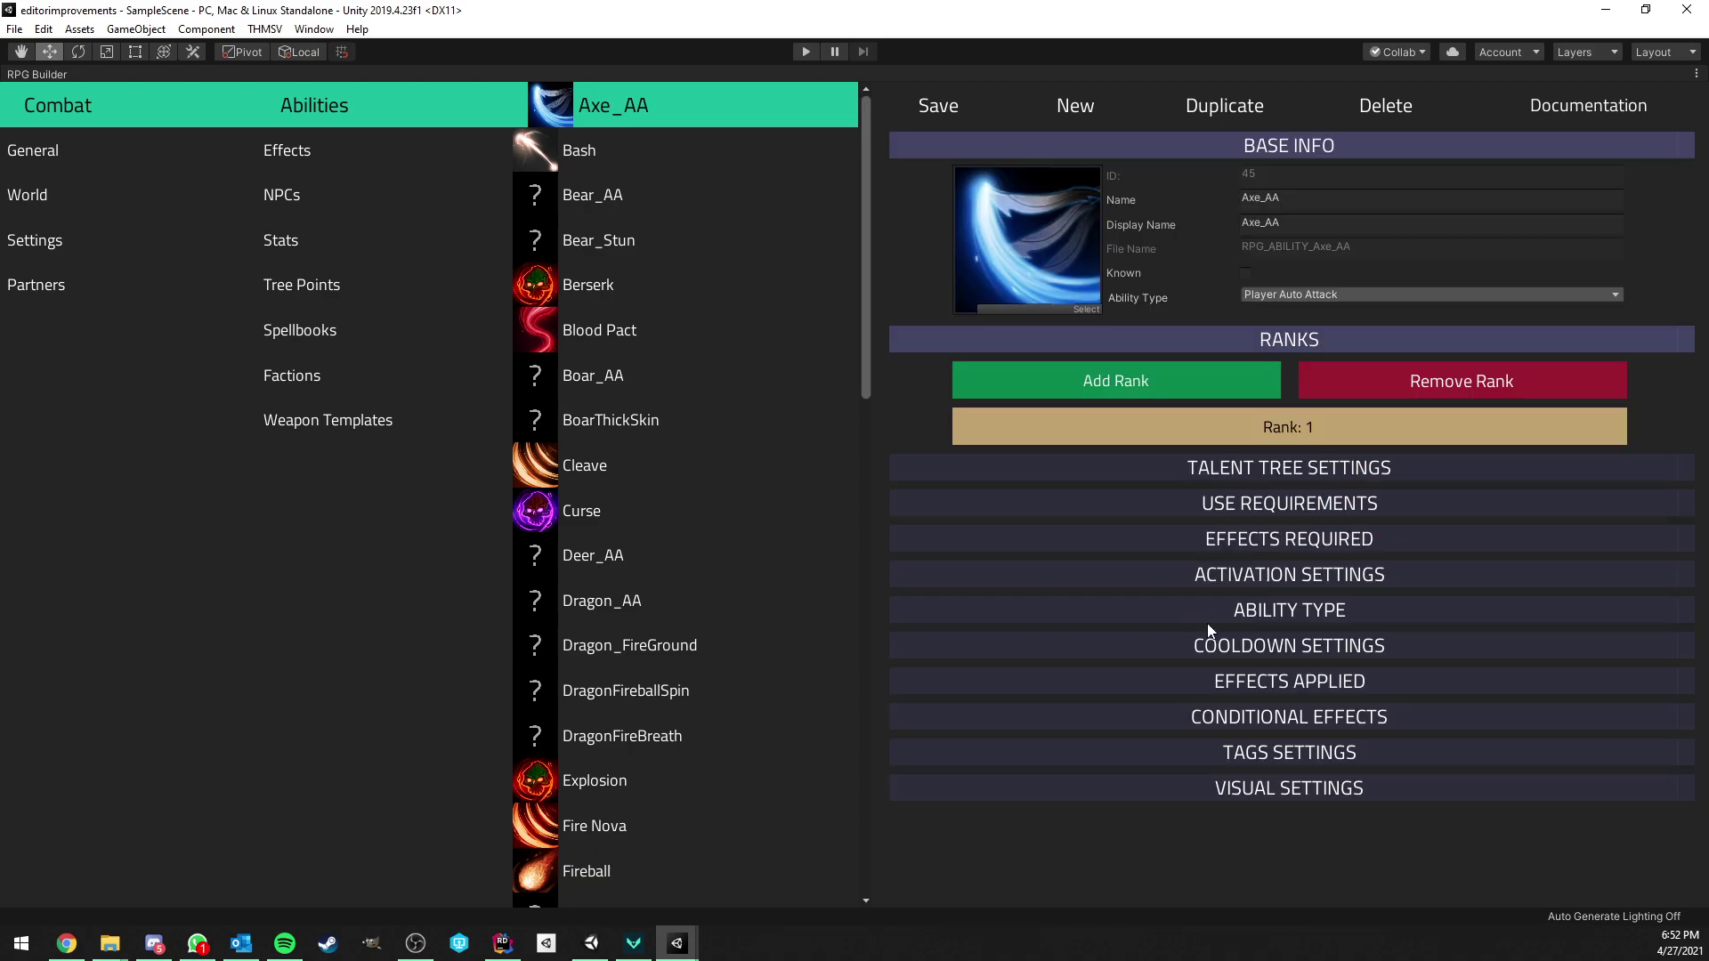
click(1246, 576)
scroll(1246, 573, down, 1)
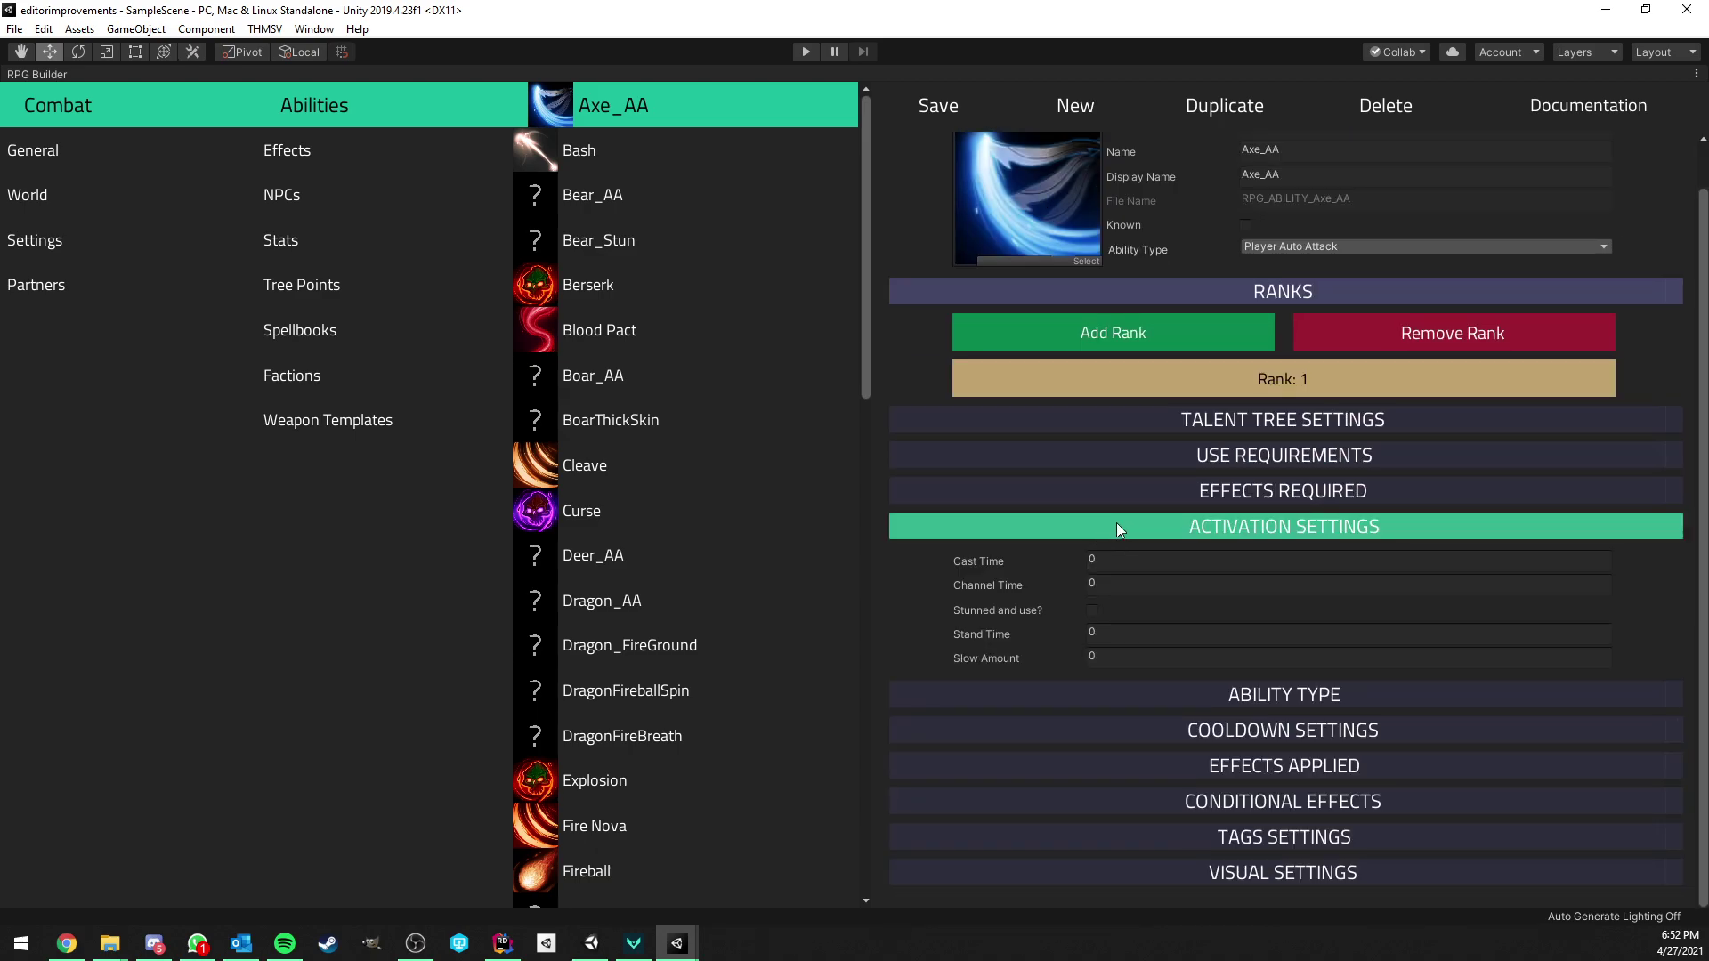
Collapse ACTIVATION SETTINGS so every Axe_AA section below Rank: 1 is folded
click(1137, 528)
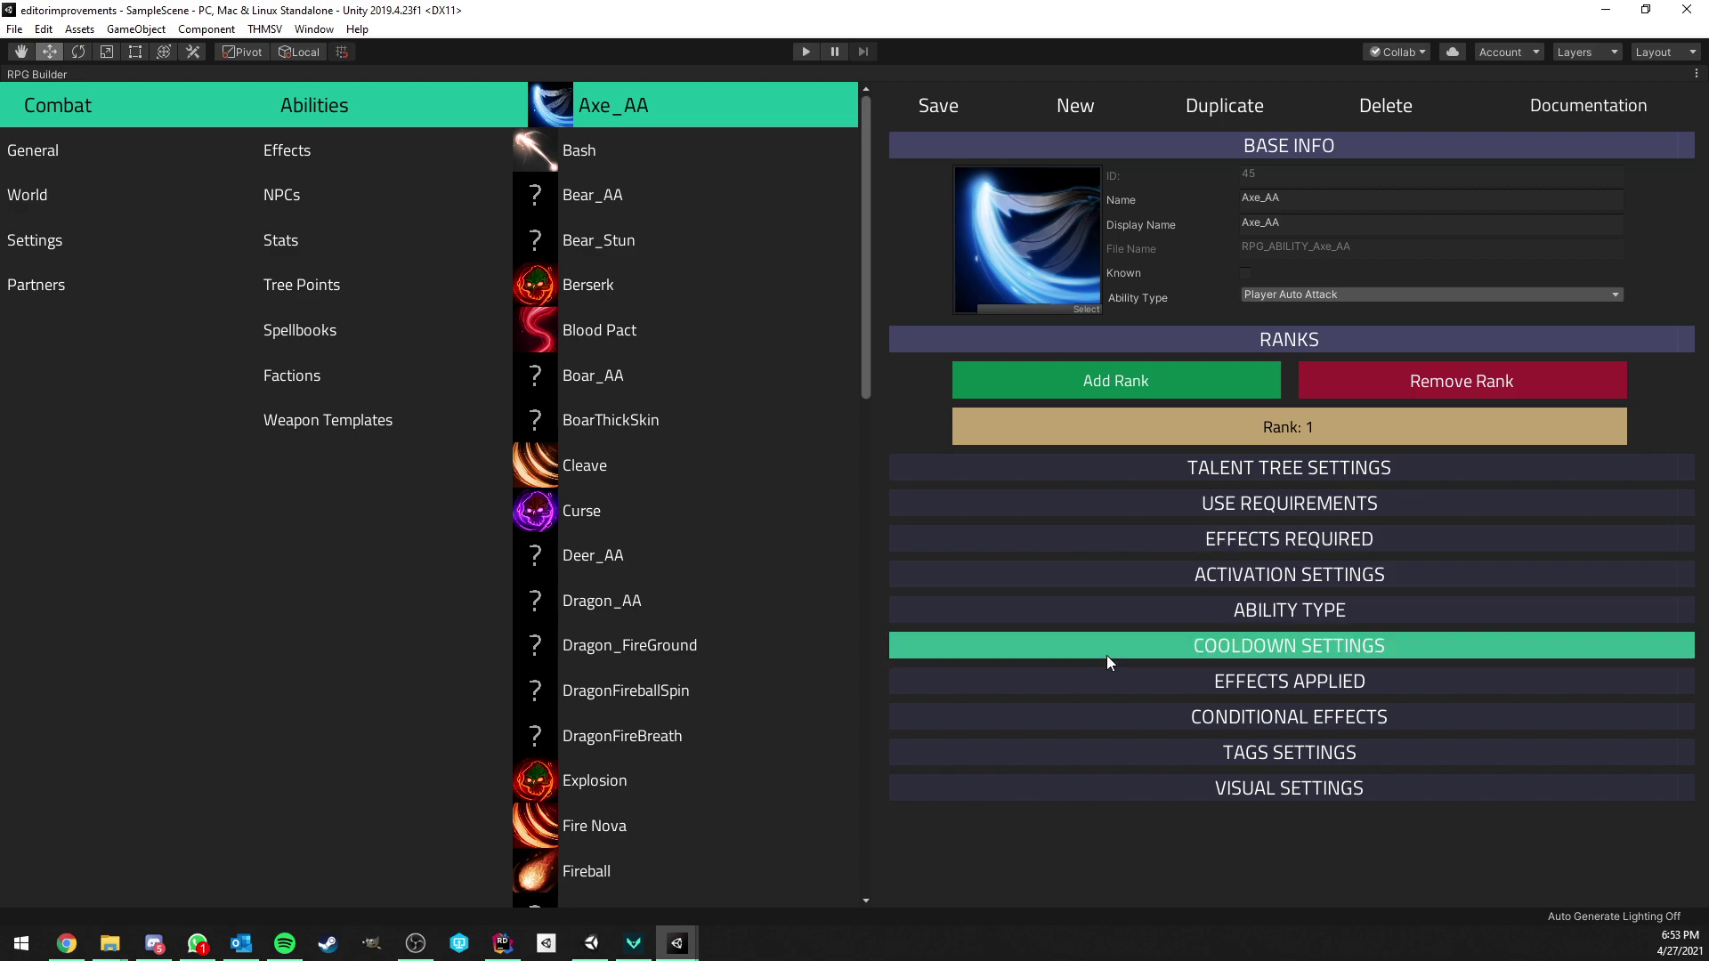
drag(865, 304, 856, 246)
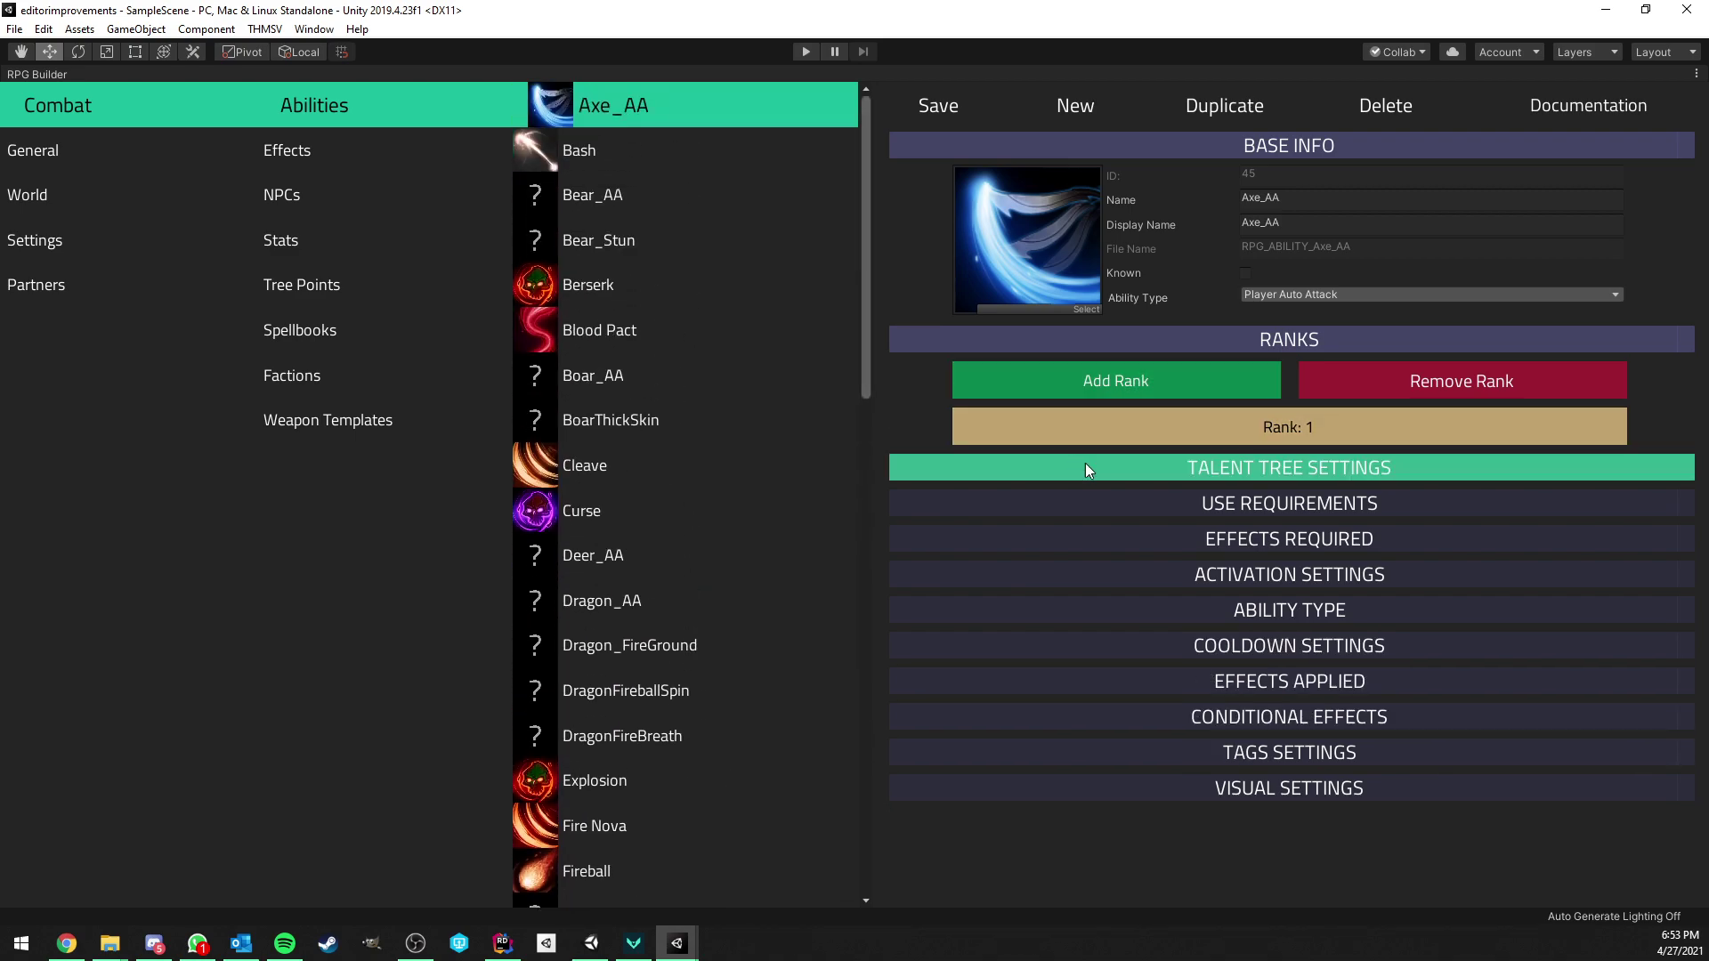